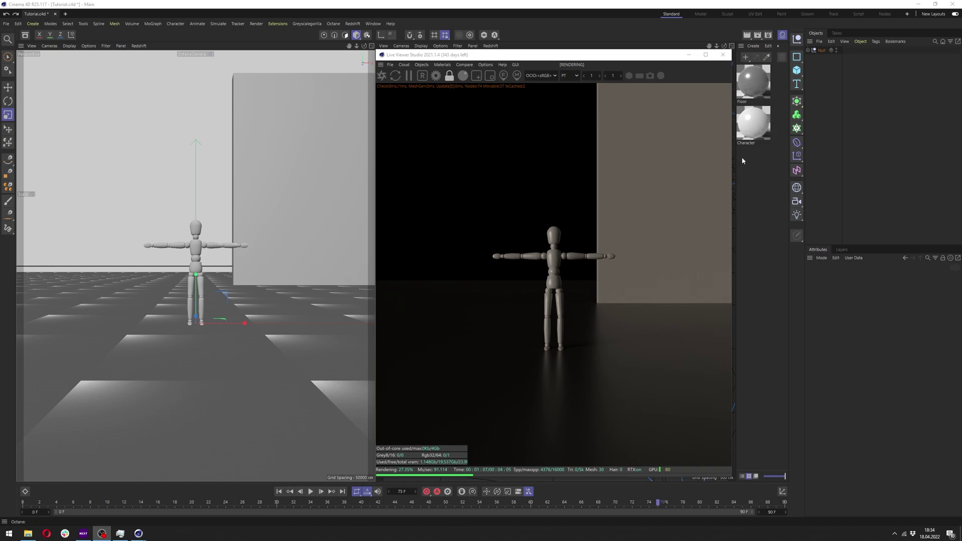
left_click(435, 76)
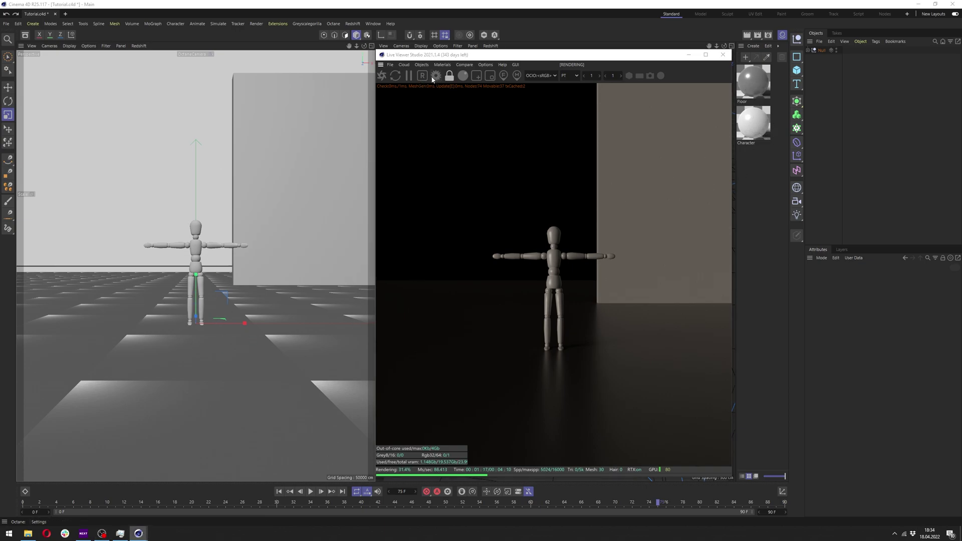
left_click(212, 7)
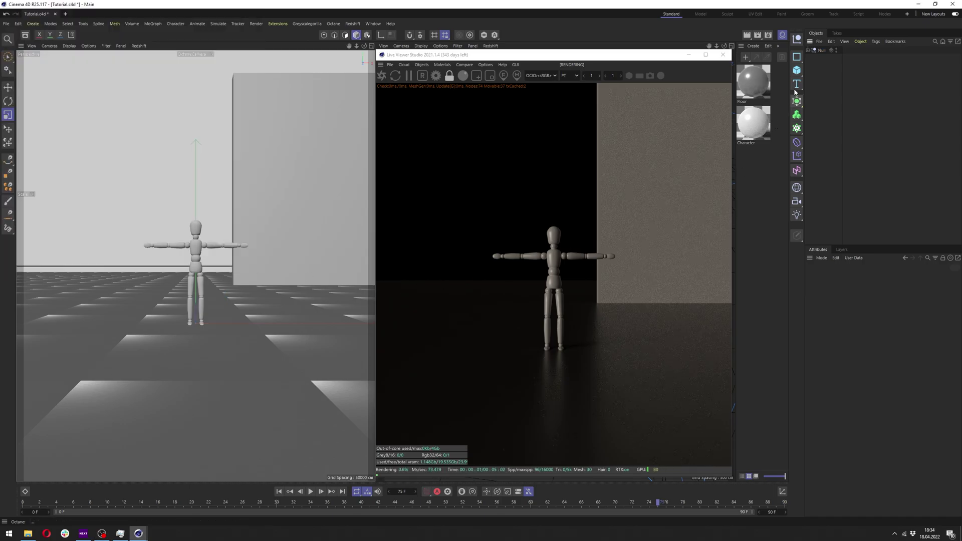
Add a sphere, scale it to a radius of about 209 cm around the character, and lower it slightly into the floor
left_click(796, 70)
left_click(817, 109)
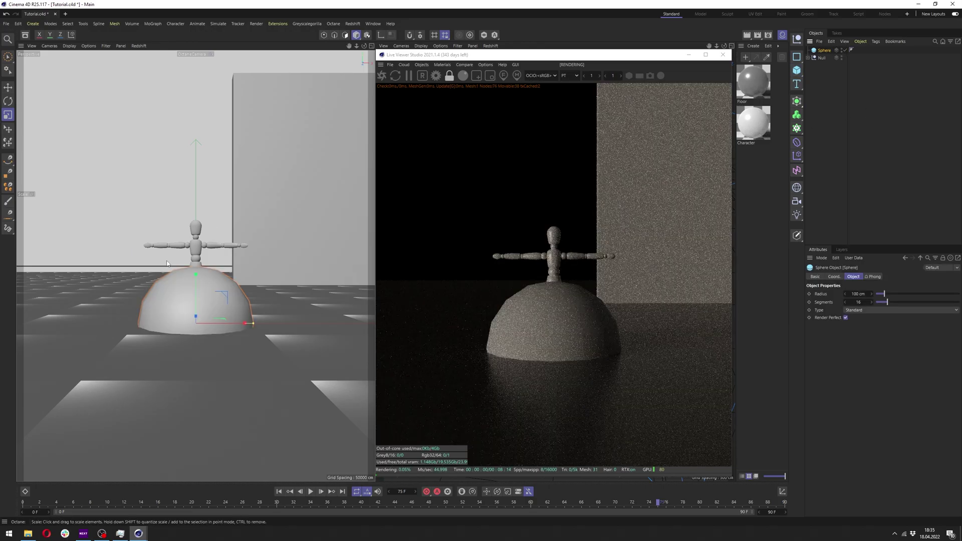
left_click_drag(167, 264, 306, 263)
left_click(15, 88)
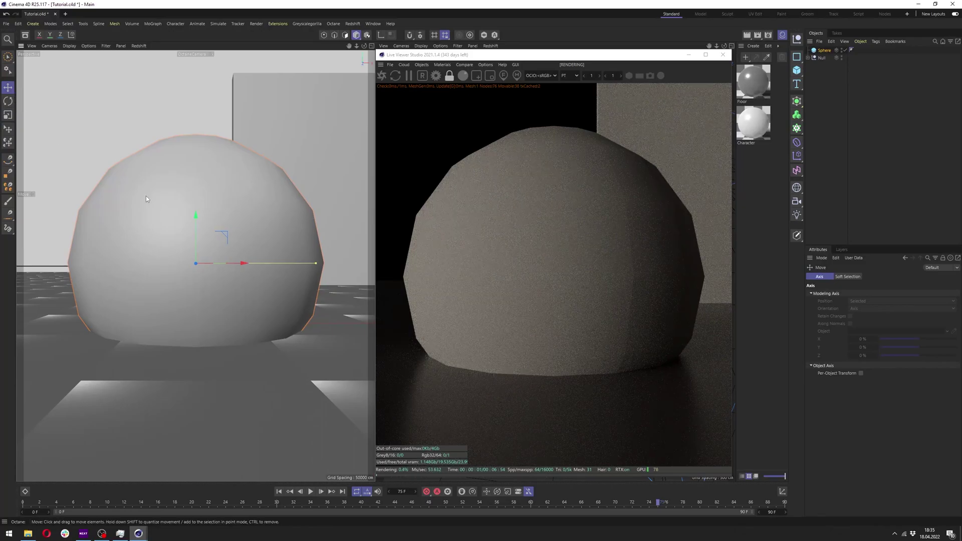
left_click_drag(196, 224, 196, 240)
Set the sphere's segments to 100 and its type to Icosahedron
left_click(824, 50)
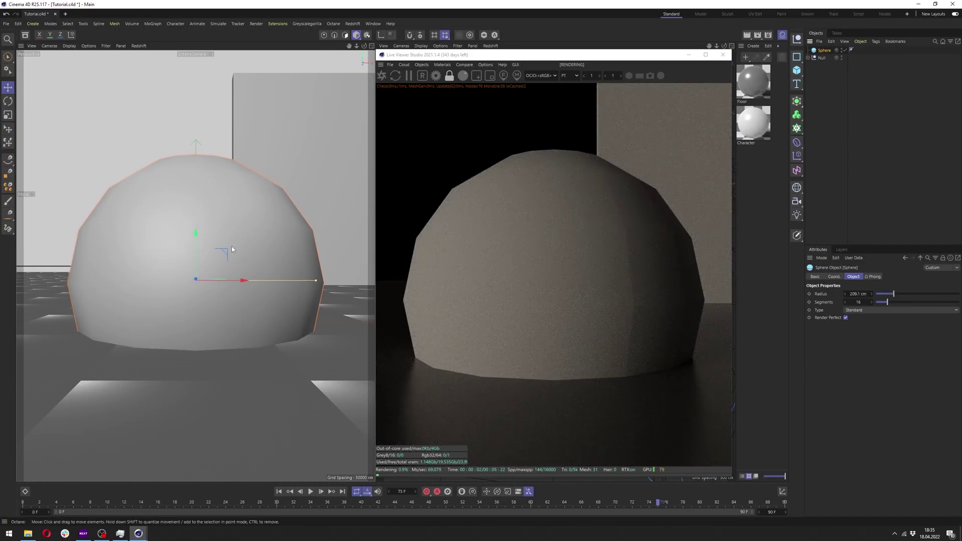
left_click_drag(893, 301, 958, 302)
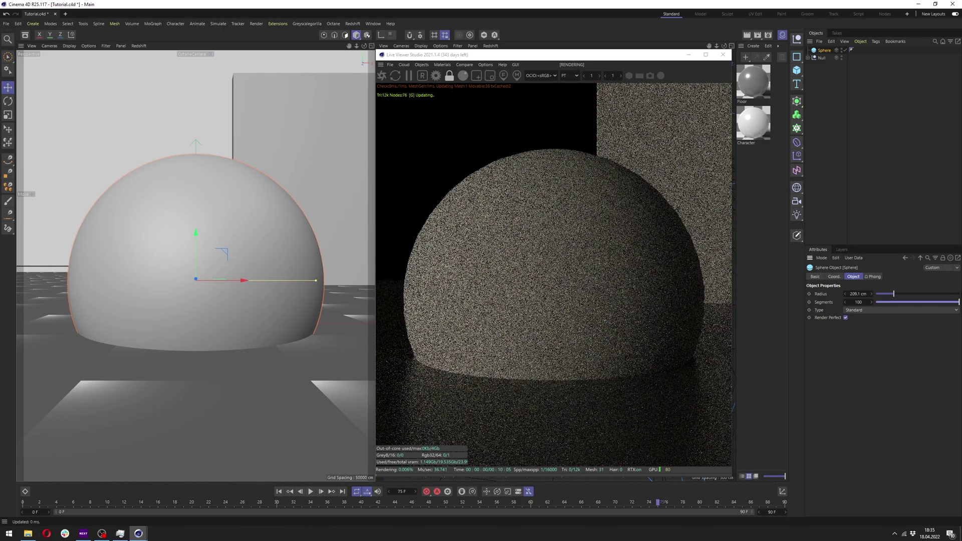
left_click(862, 310)
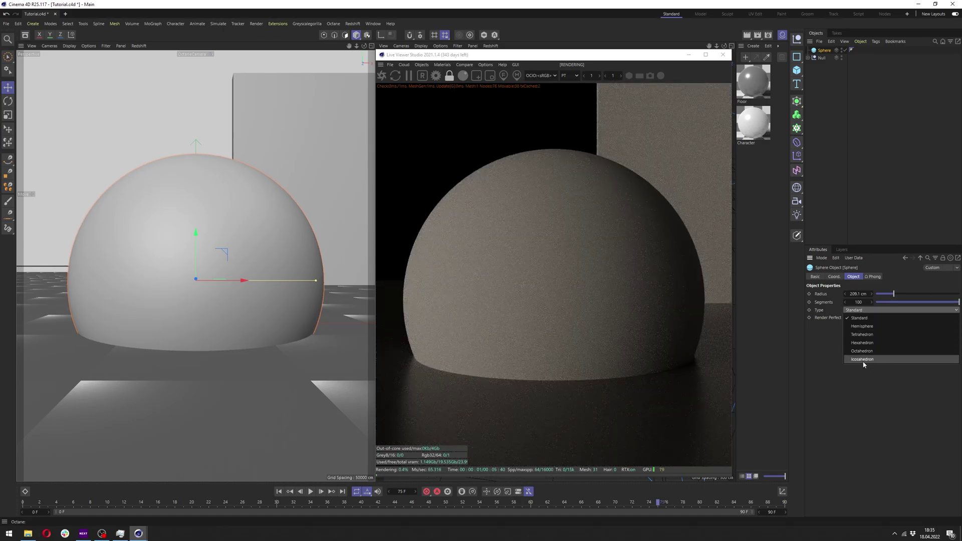
left_click(882, 359)
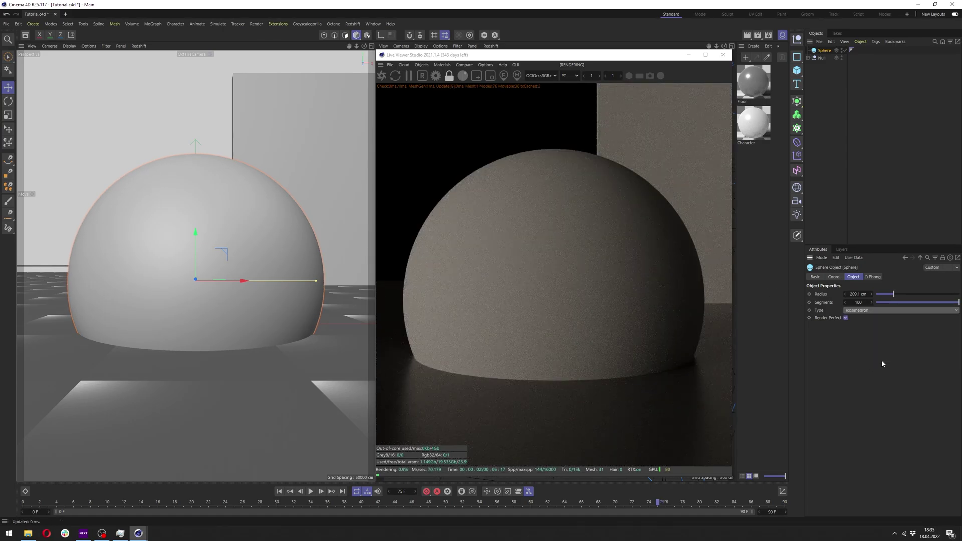
Inspect the sphere's triangle mesh with Gouraud Shading (Lines) and return the viewport to Gouraud Shading
left_click(69, 45)
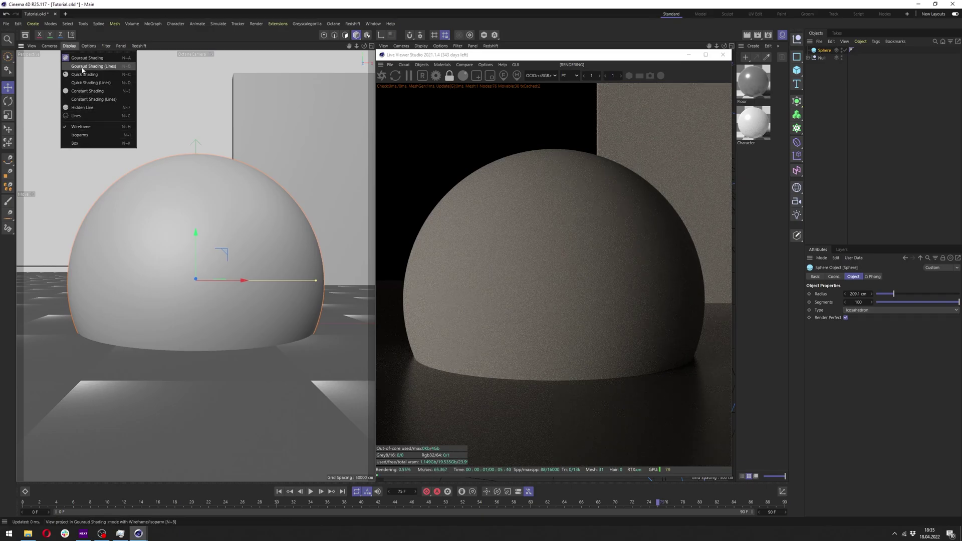
left_click(88, 66)
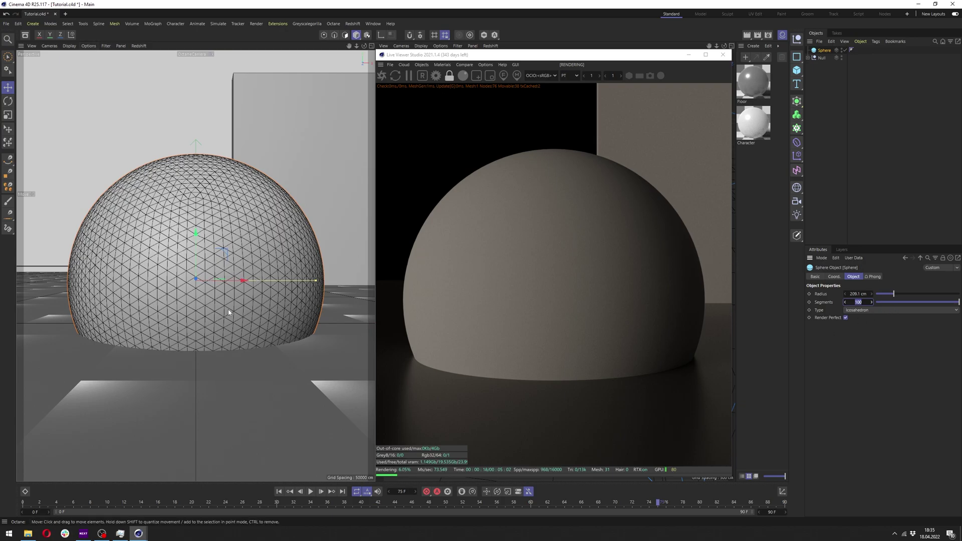
left_click(69, 46)
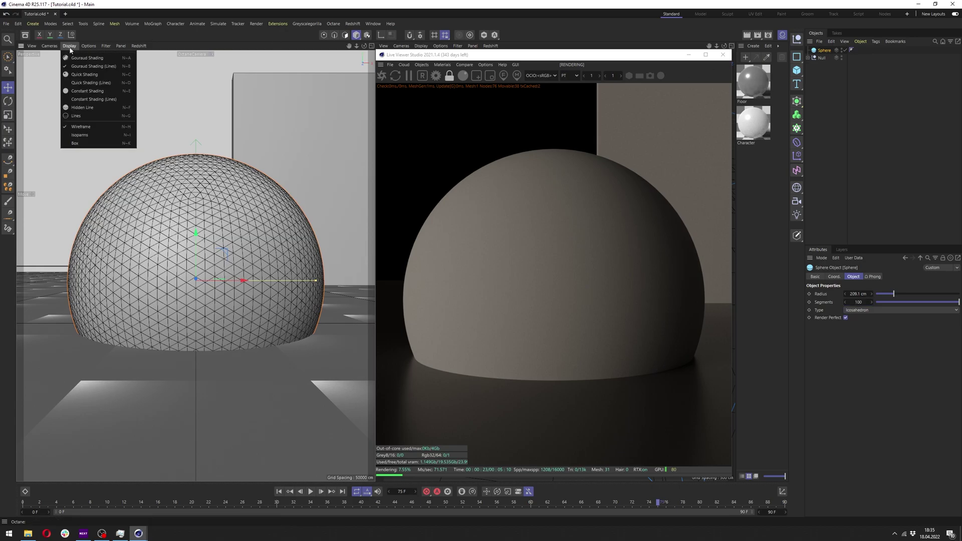
left_click(74, 61)
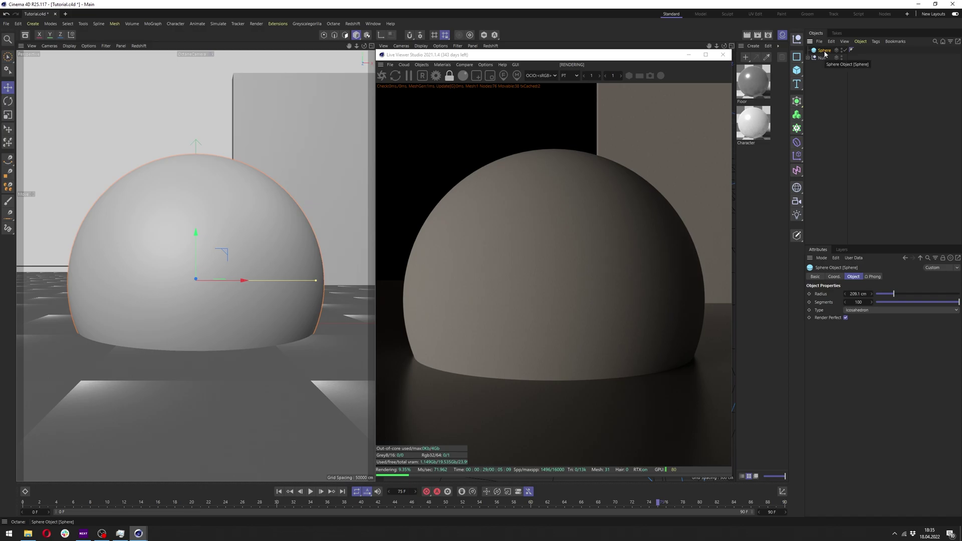
Make the sphere editable and, in polygon mode, create a vertex map on it with a vertex weight of 0%
key("c")
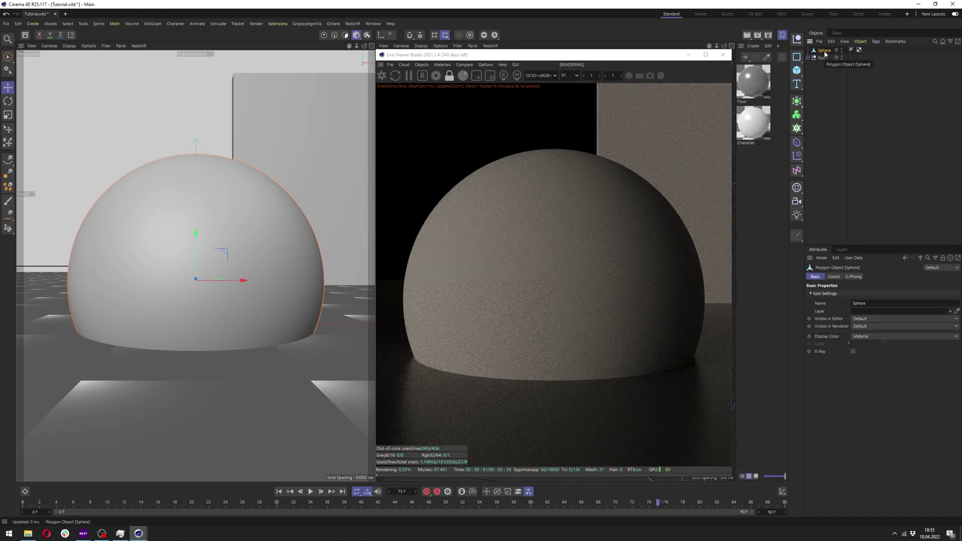
left_click(345, 35)
left_click(68, 23)
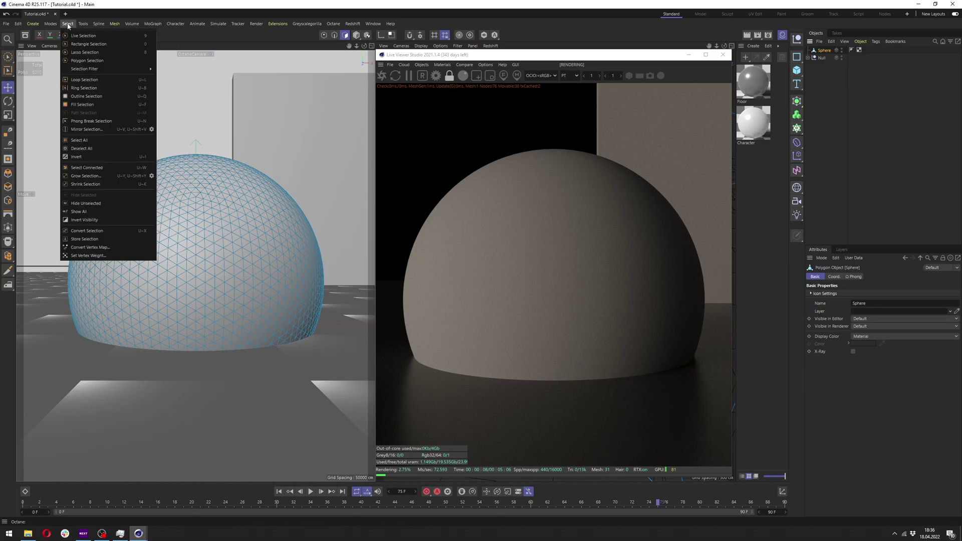
left_click(83, 256)
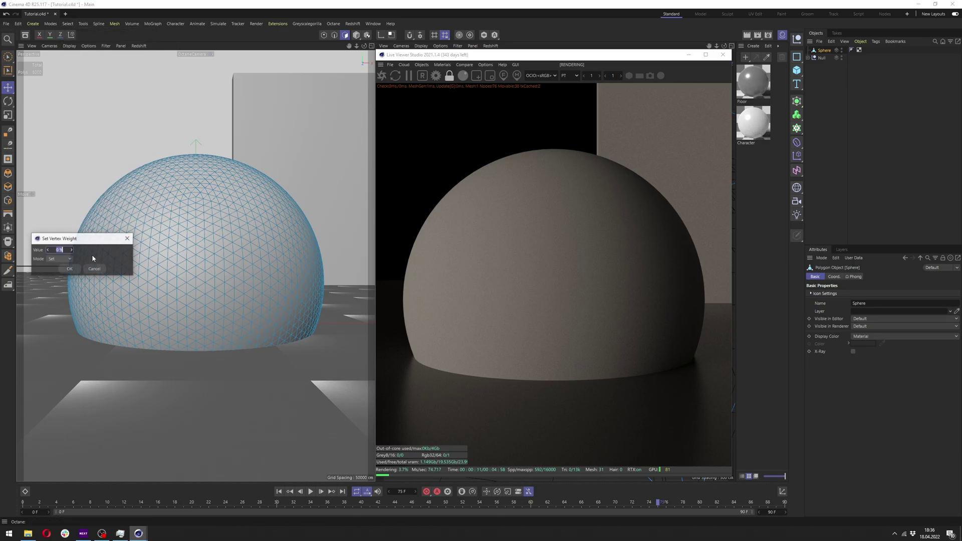
key("Return")
Add a Shader Field to the sphere's vertex map tag
left_click(851, 50)
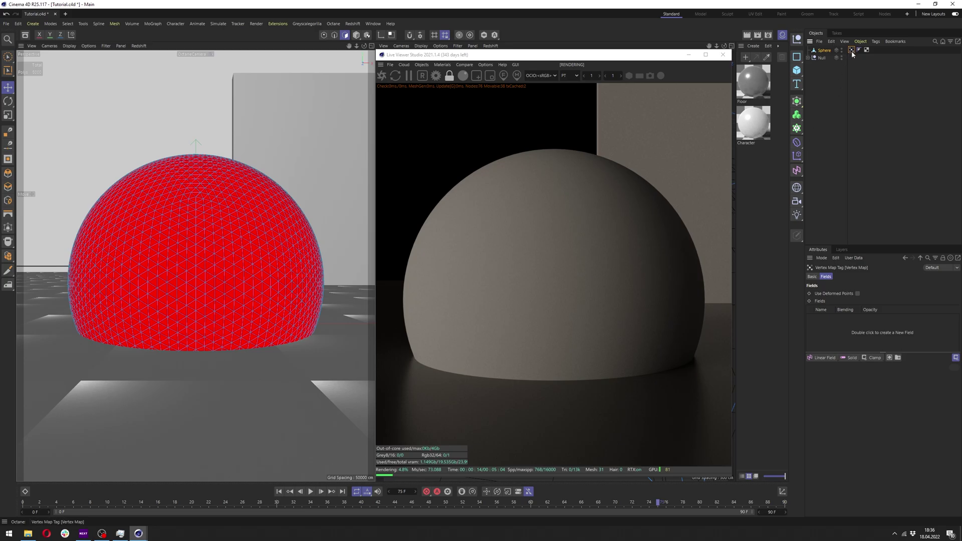
left_click(826, 357)
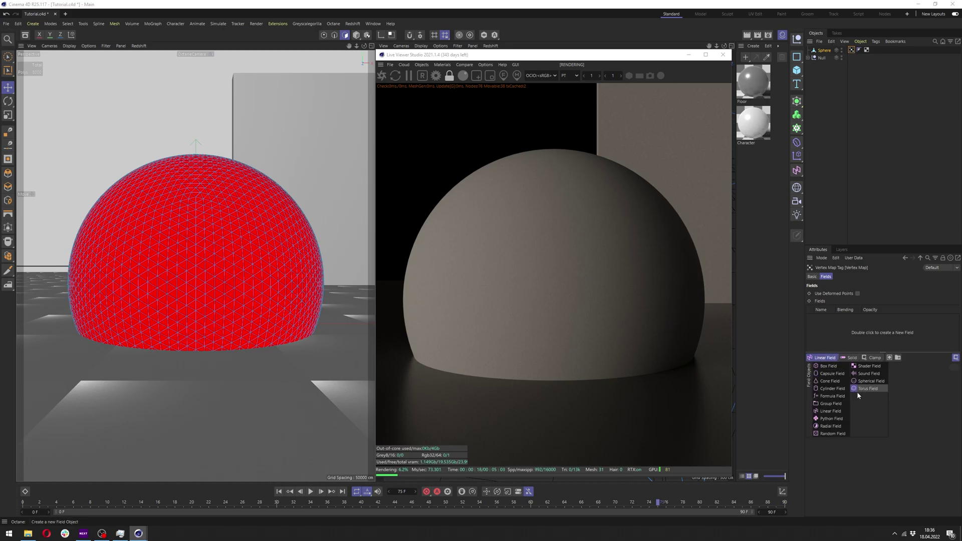
left_click(868, 366)
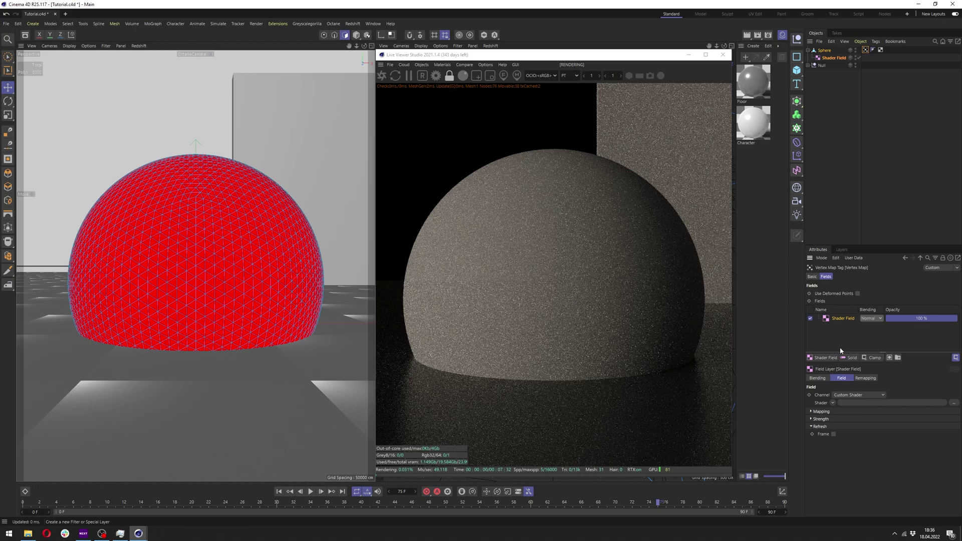
Enable Use Fields on the vertex map tag and delete the Freeze layer from its field list
left_click(812, 277)
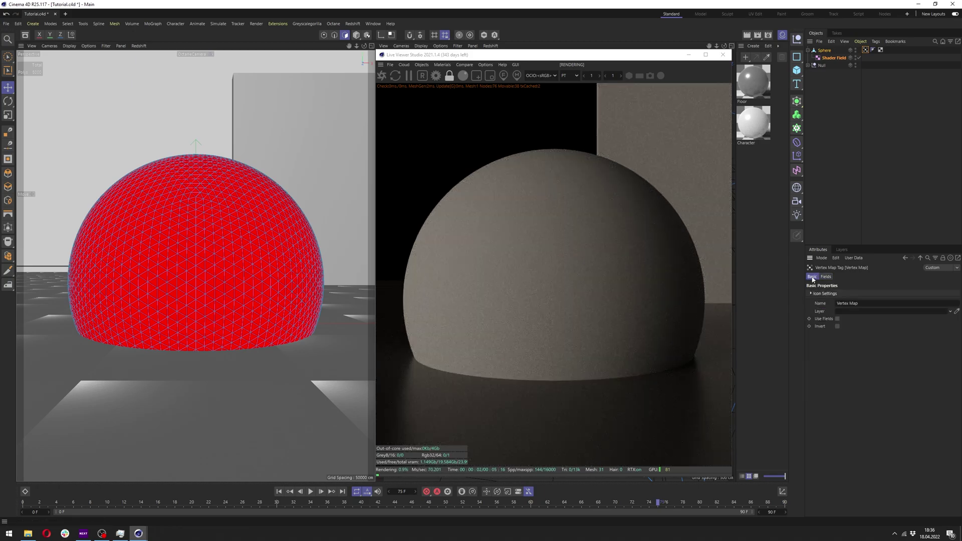
left_click(837, 318)
left_click(825, 277)
left_click(837, 319)
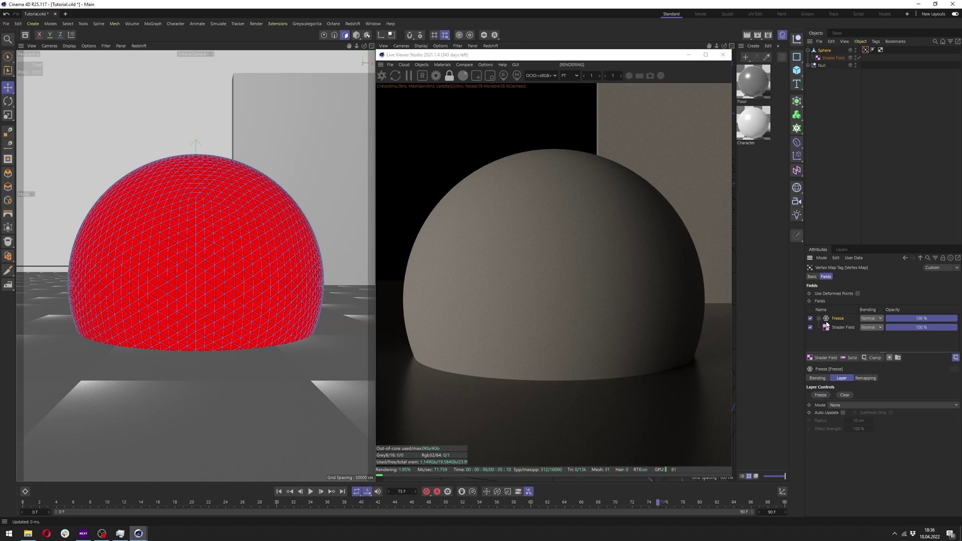
key("Delete")
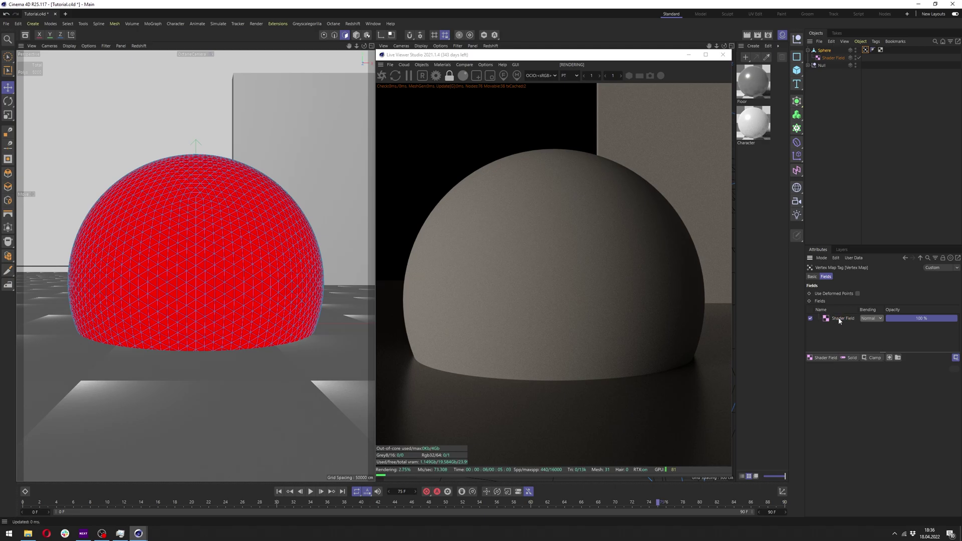
Load a Noise shader into the Shader Field and set its noise type to Dents with 1 octave
left_click(835, 319)
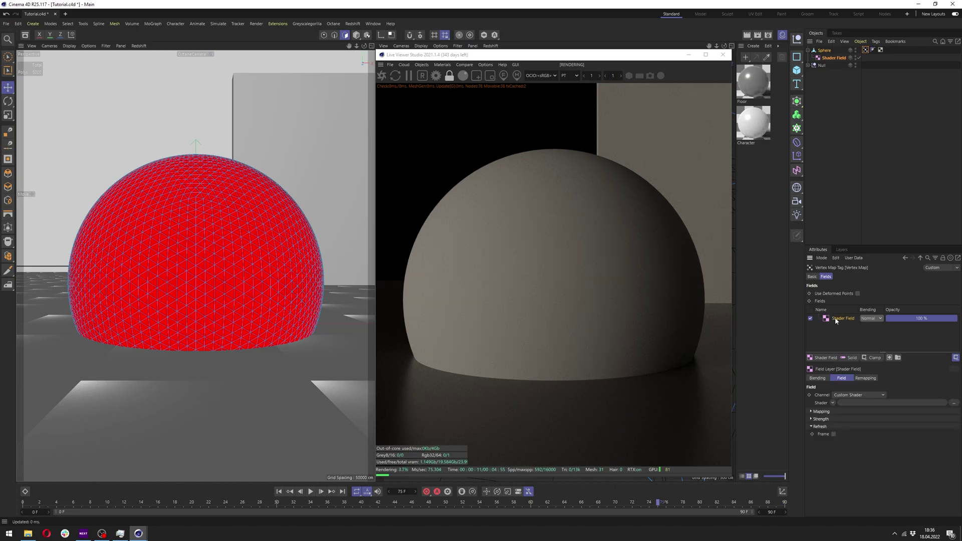
left_click(832, 402)
left_click(851, 281)
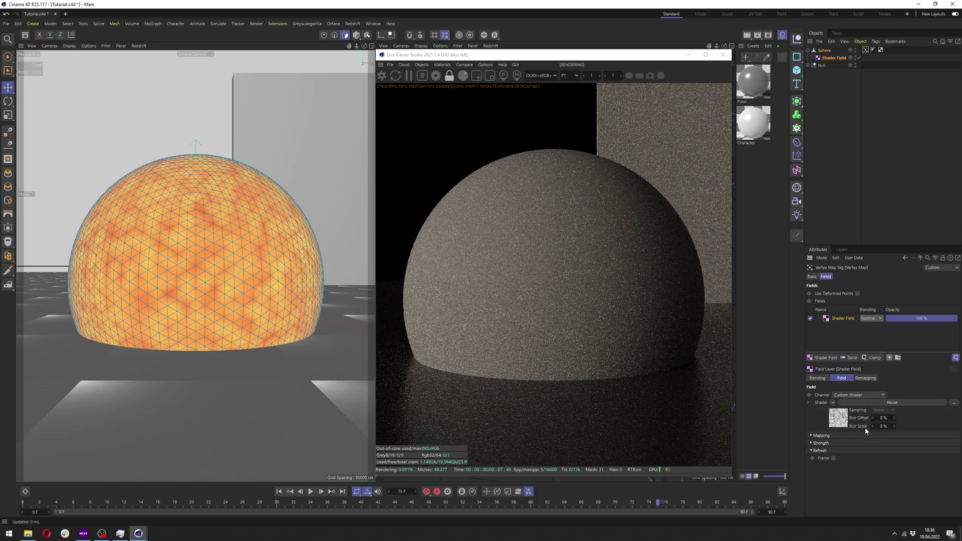
left_click(864, 395)
left_click(874, 362)
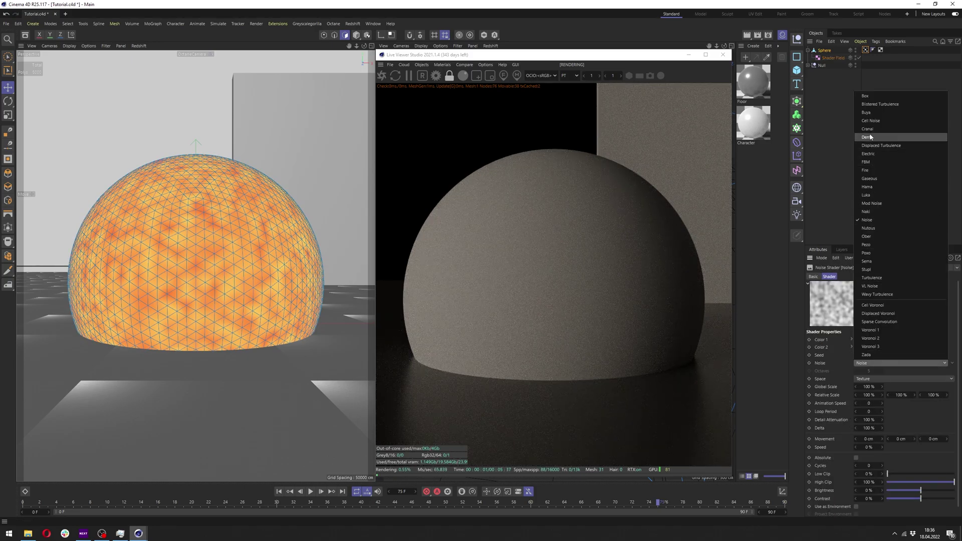
left_click(871, 137)
left_click(869, 371)
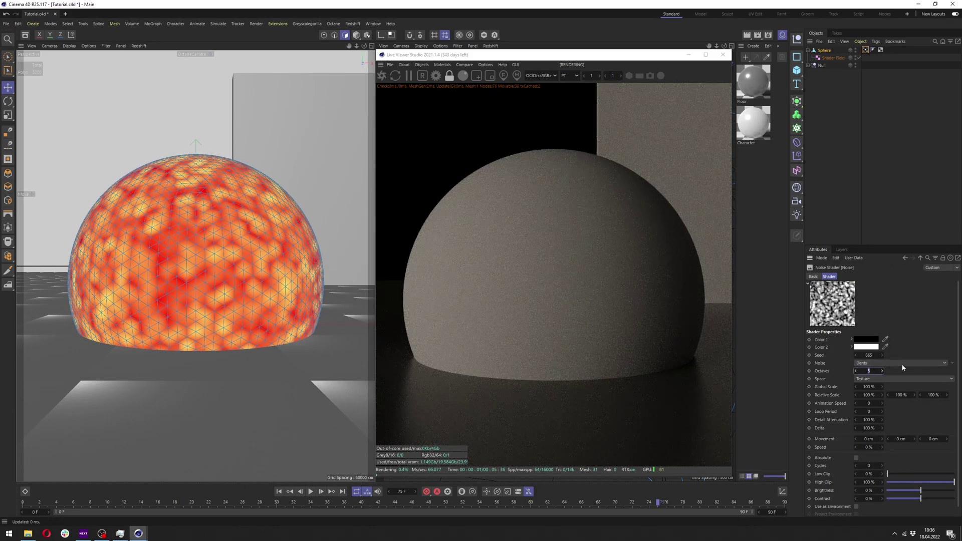
type("1")
key("Return")
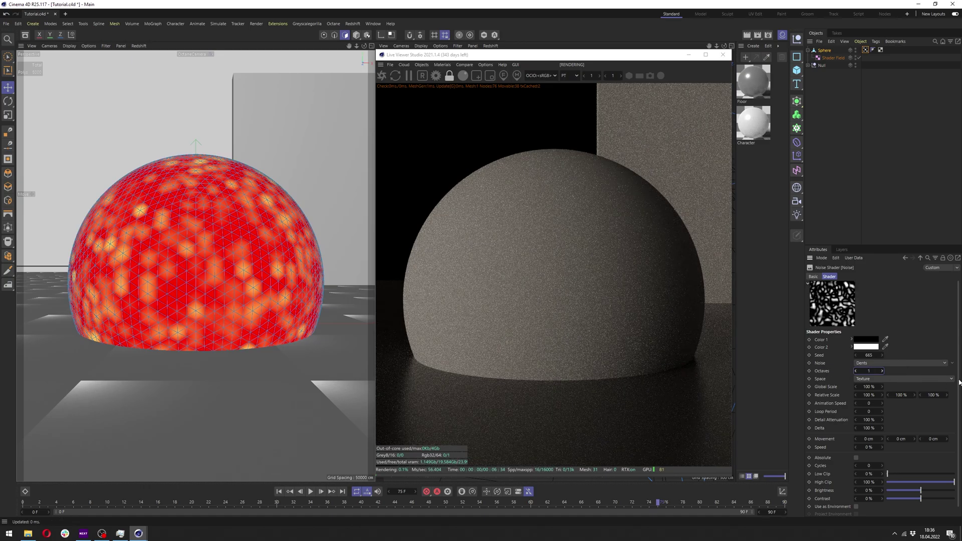
Set the Shader Field's remapping contour mode to Step and switch back from polygon mode to model mode
left_click(904, 258)
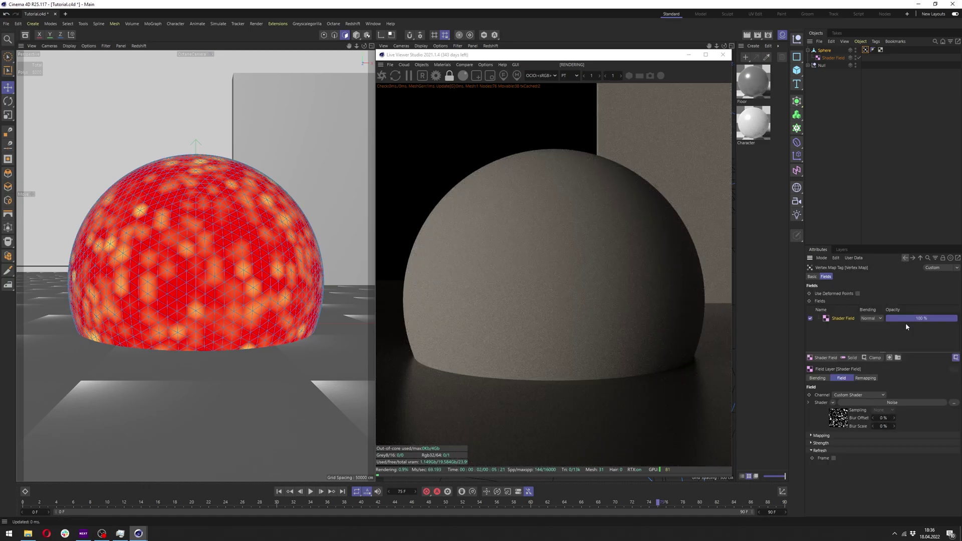
left_click(865, 378)
scroll(866, 501, "down", 1)
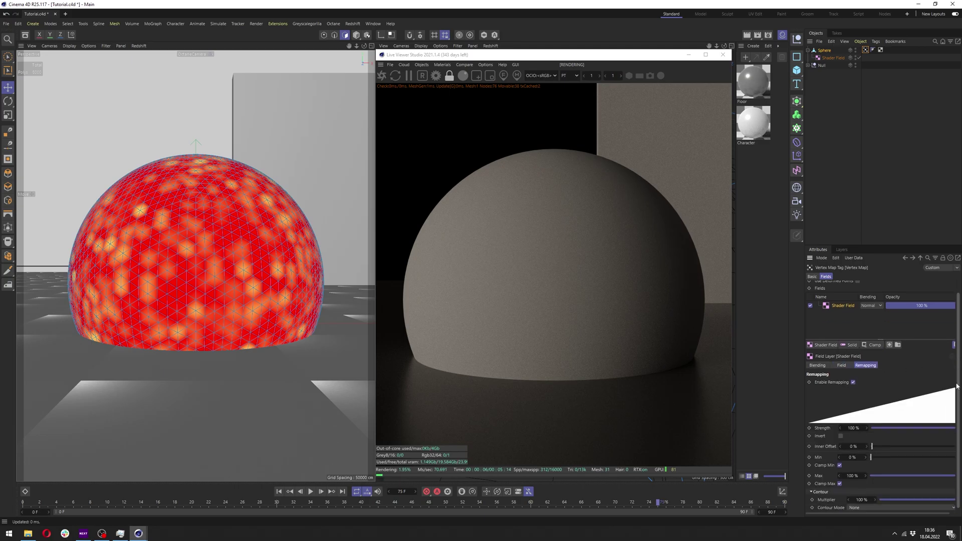
left_click(864, 507)
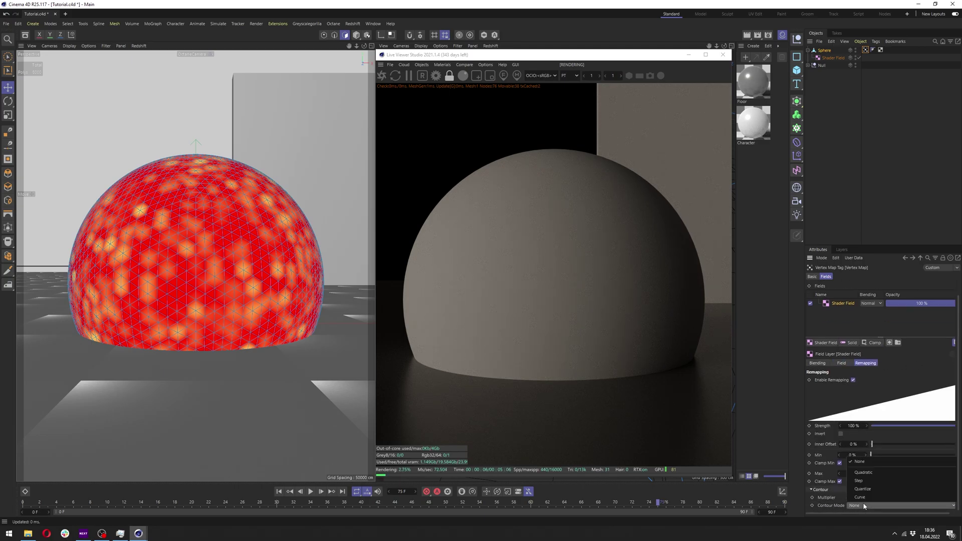
left_click(861, 481)
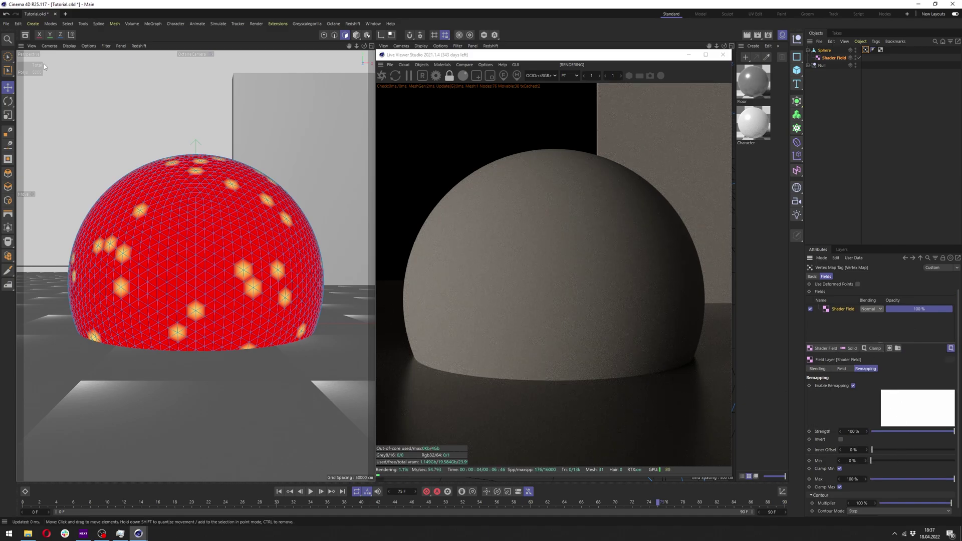
left_click(356, 37)
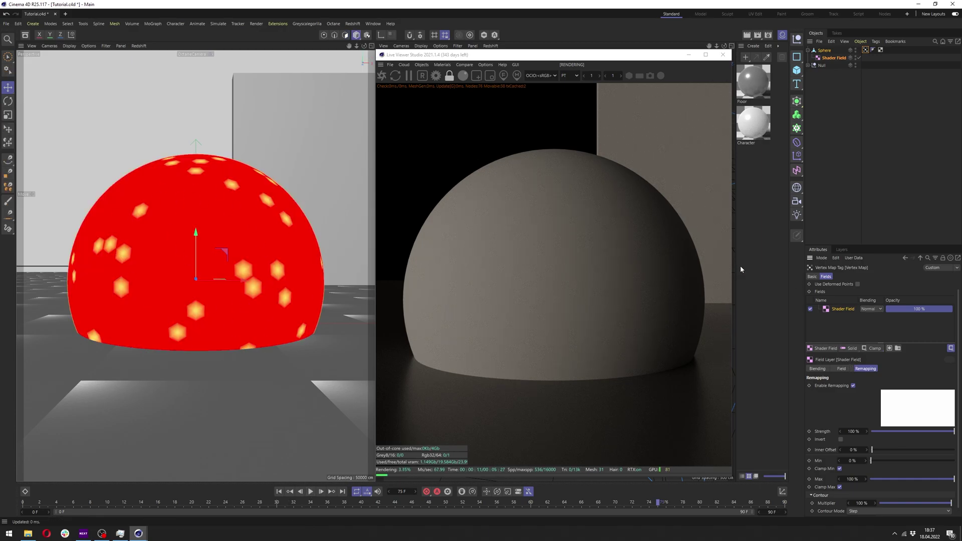
Set the animation speed of the Shader Field's noise to 1
left_click(841, 368)
left_click(869, 403)
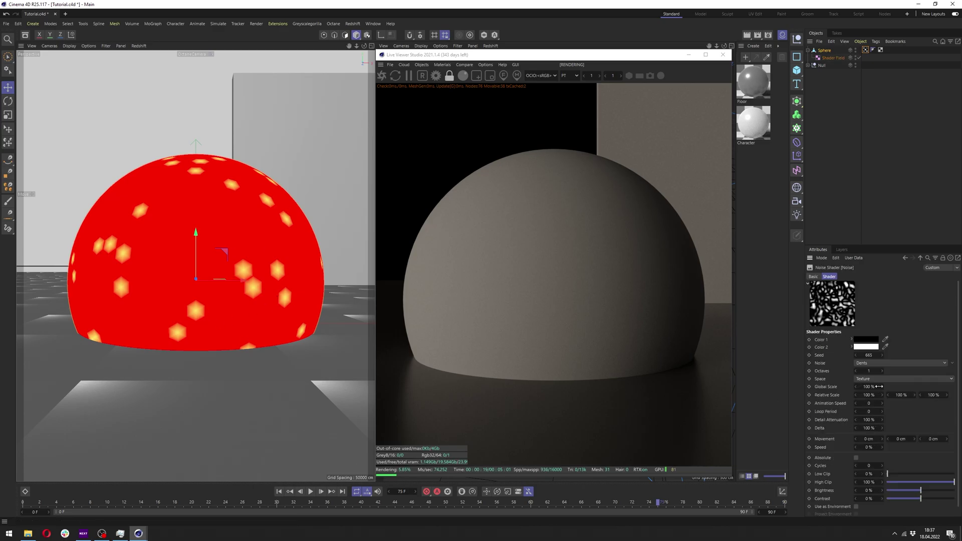
key("Return")
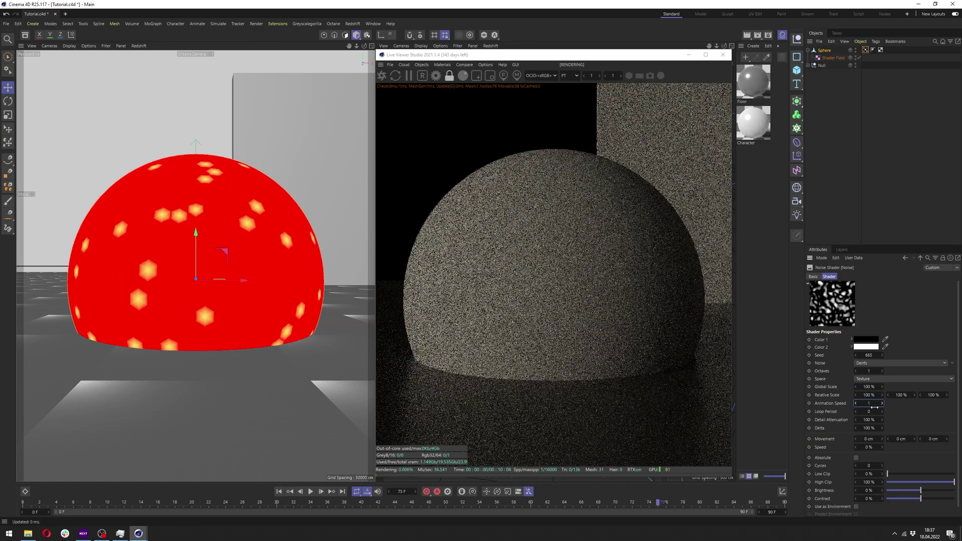
Pause the live render and play the timeline to preview the animated vertex map on the sphere
left_click(410, 77)
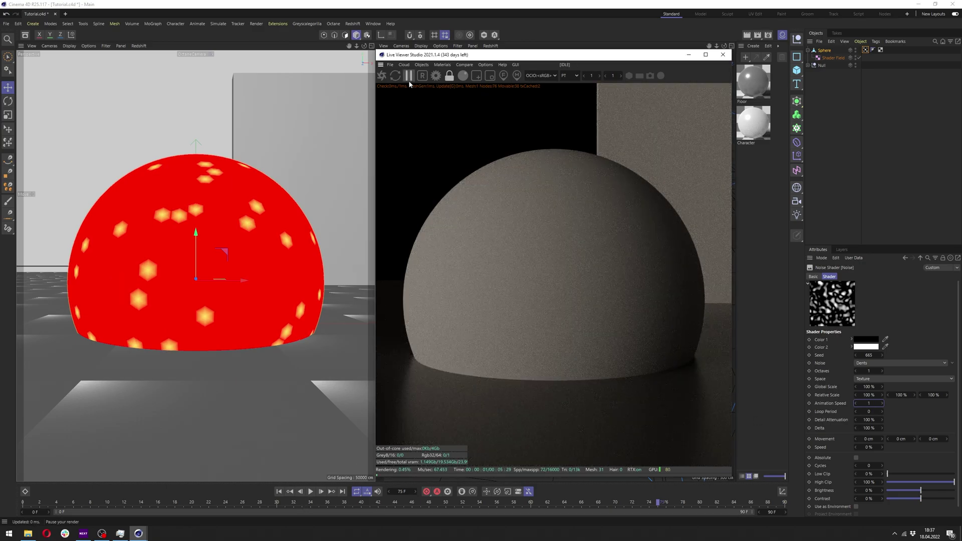
left_click(312, 492)
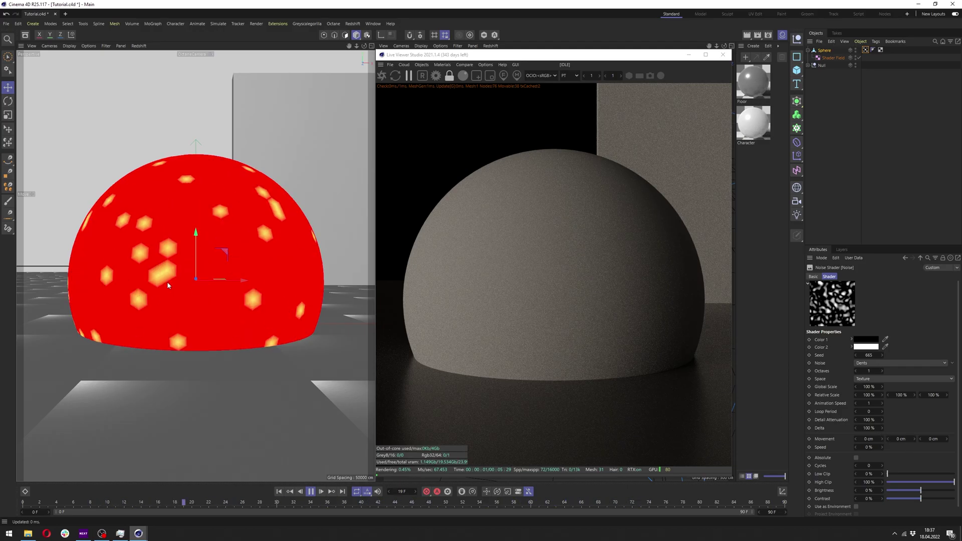
Lower the noise's brightness to about -41 % and extend the timeline's end to 180 frames
mouse_move(900, 493)
left_mouse_down()
mouse_move(916, 493)
mouse_move(905, 494)
left_mouse_up()
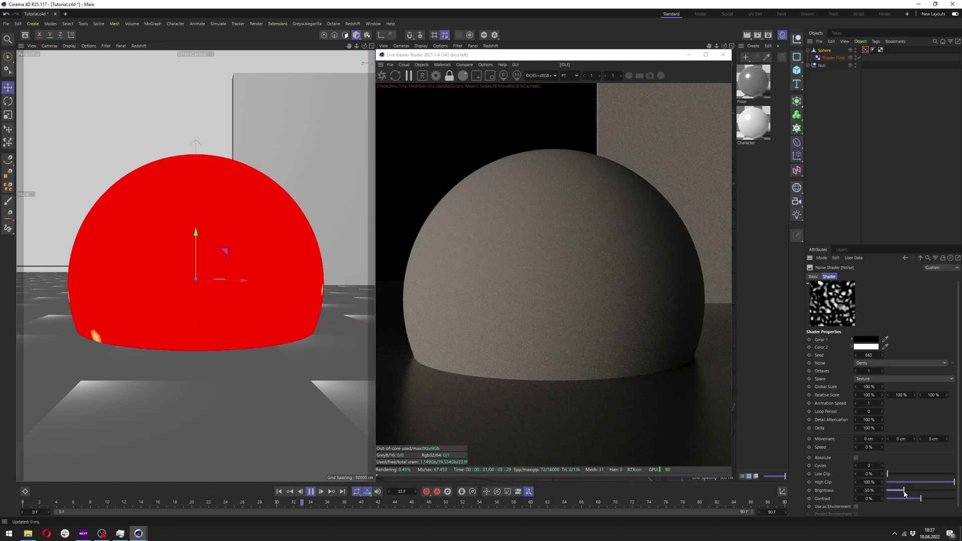
left_click(771, 512)
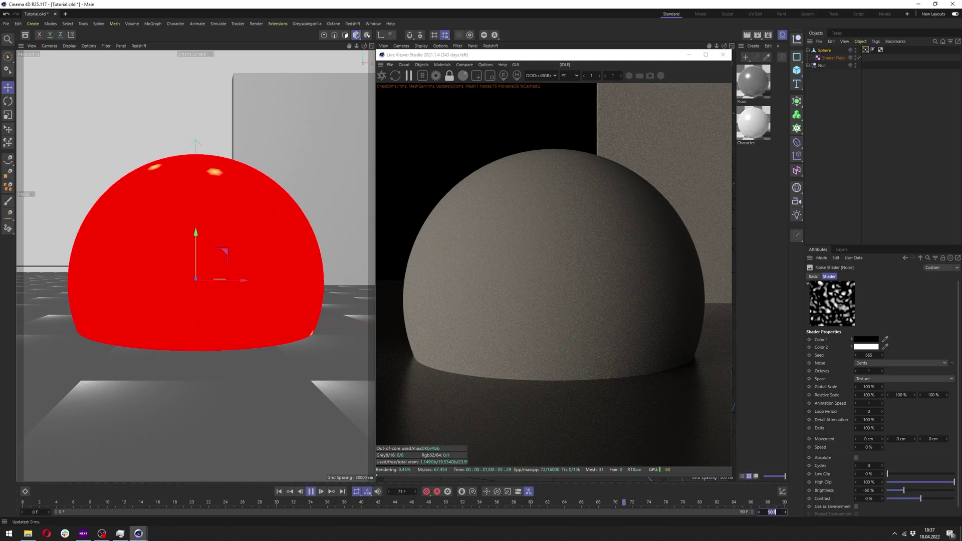
type("15")
type("0")
key("Return")
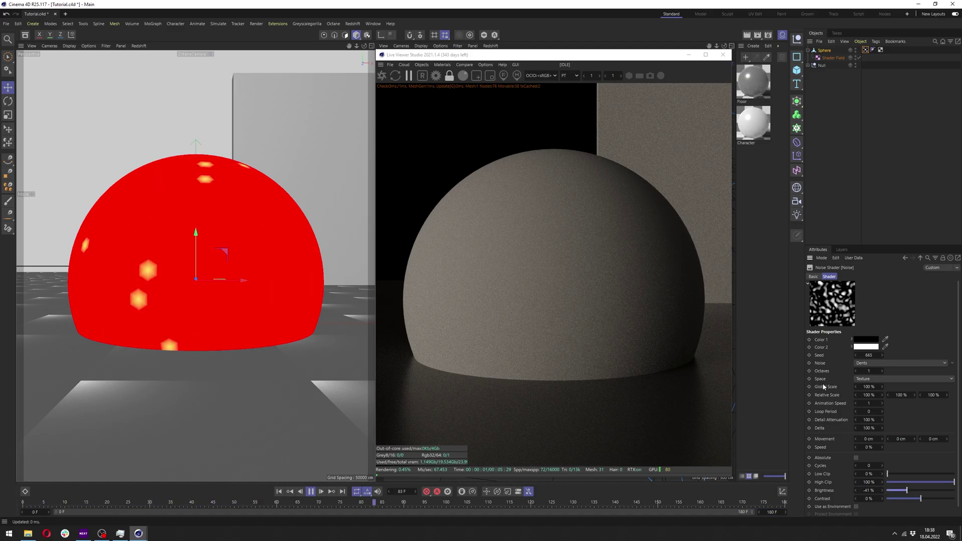
Try a global scale of 300 % on the noise and undo it
double_click(868, 387)
type("300")
key("Return")
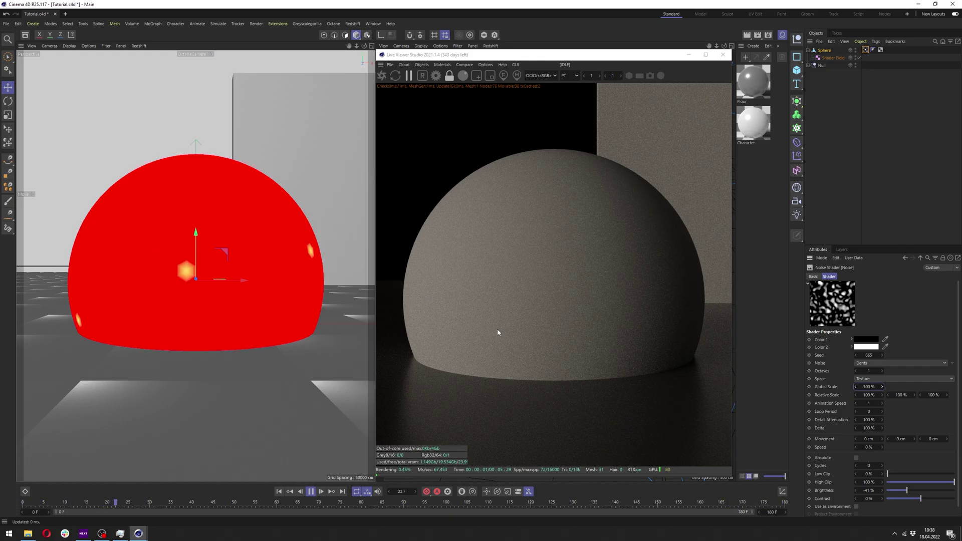
key("ctrl+z")
Add Decay and Freeze layers above the Shader Field in the vertex map, with Freeze in Grow mode, and adjust its effect strength
left_click(907, 258)
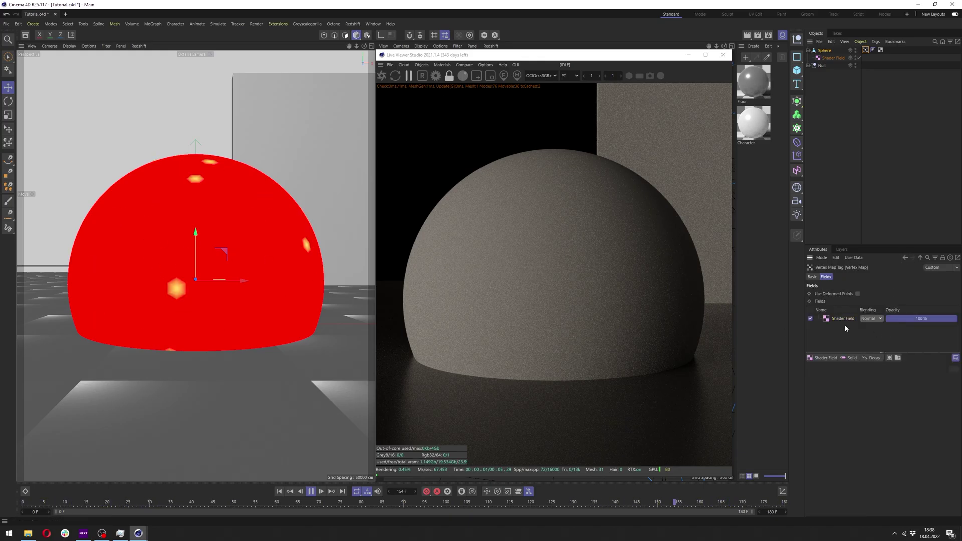
left_click(873, 357)
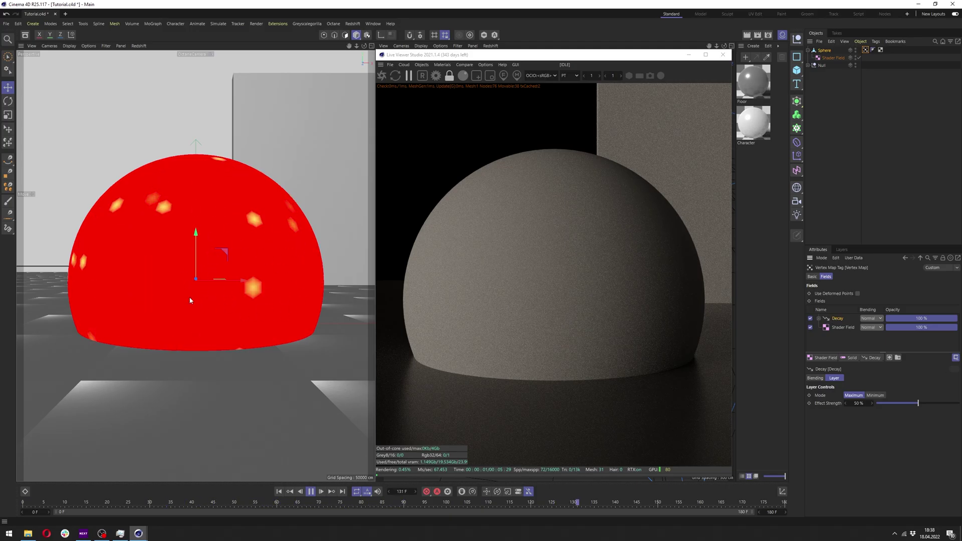
left_click_drag(868, 359, 896, 412)
left_click(845, 405)
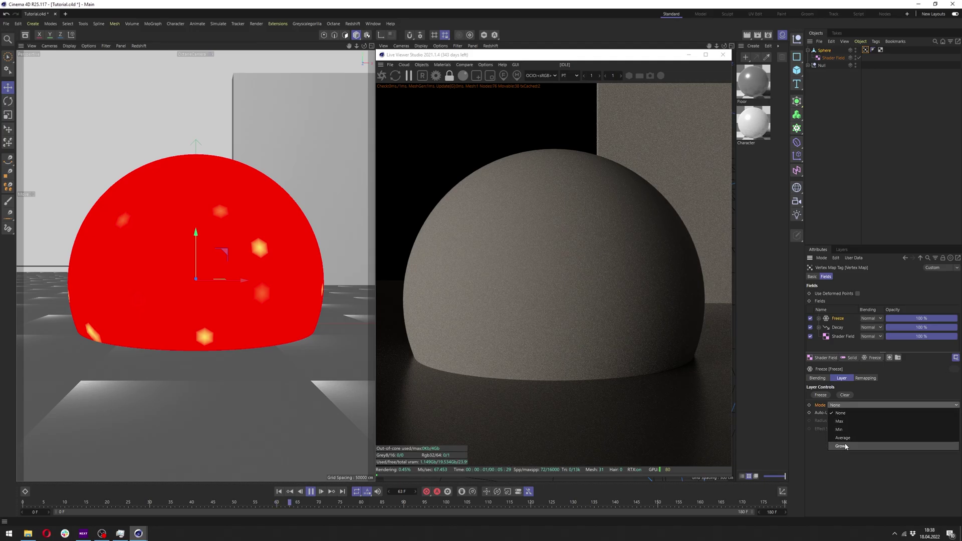
left_click(846, 423)
left_click(852, 428)
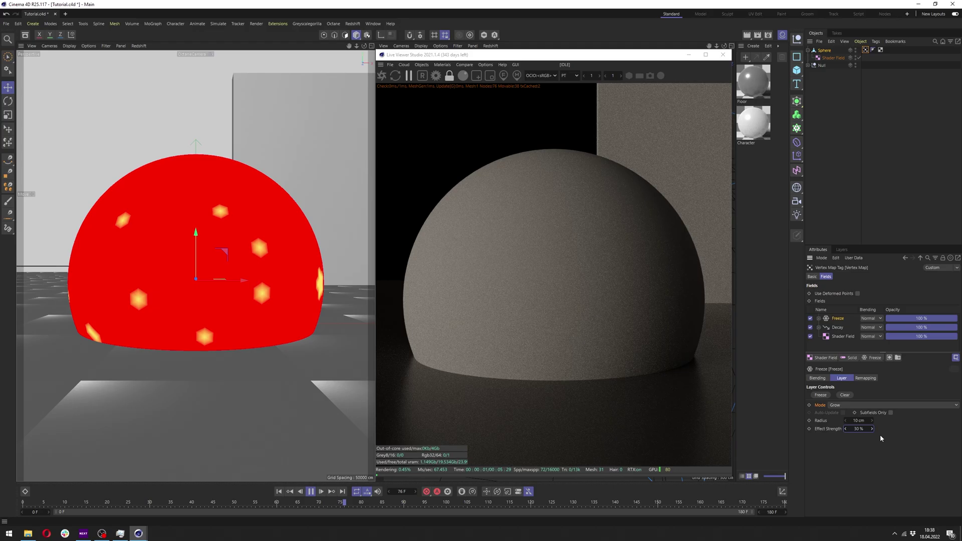
Set the Freeze layer's opacity to 70 % and its radius to 20 cm
double_click(930, 319)
key("BackSpace")
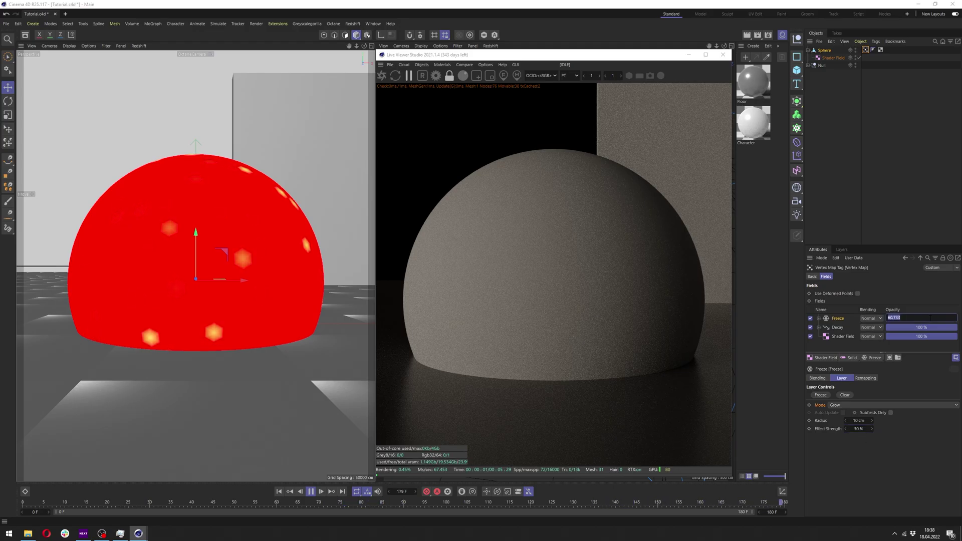
type("70")
key("Return")
left_click(858, 421)
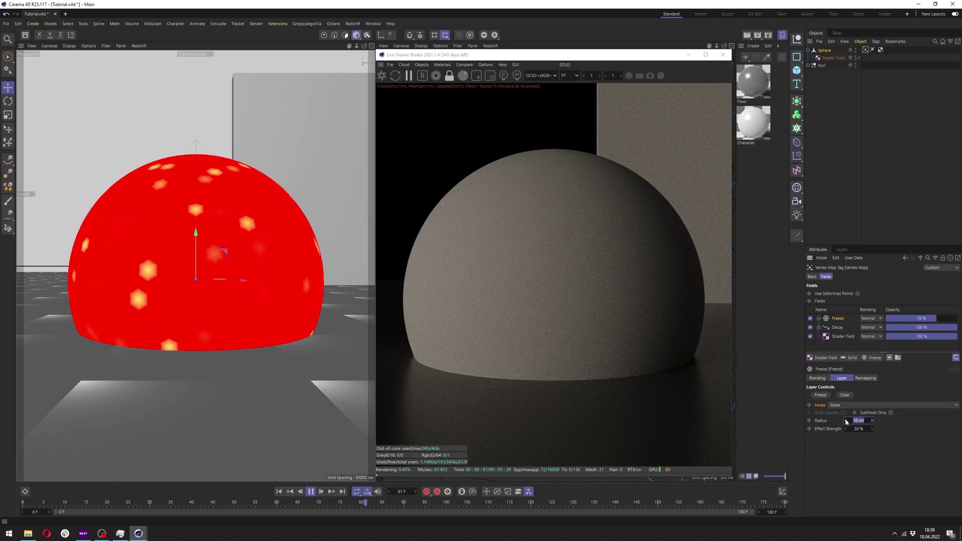
type("2")
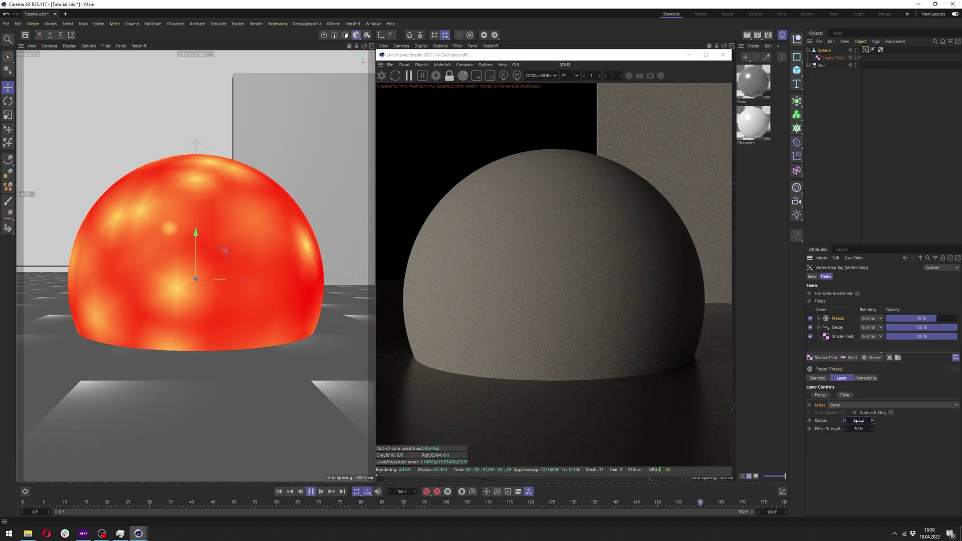
type("20")
key("Return")
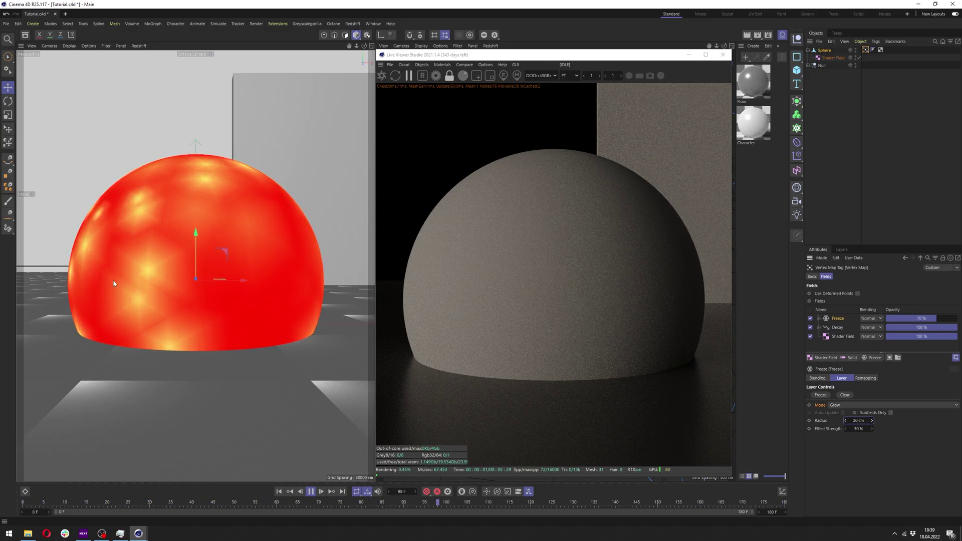
Create a new Octane Material and apply it to the Sphere
left_click(753, 46)
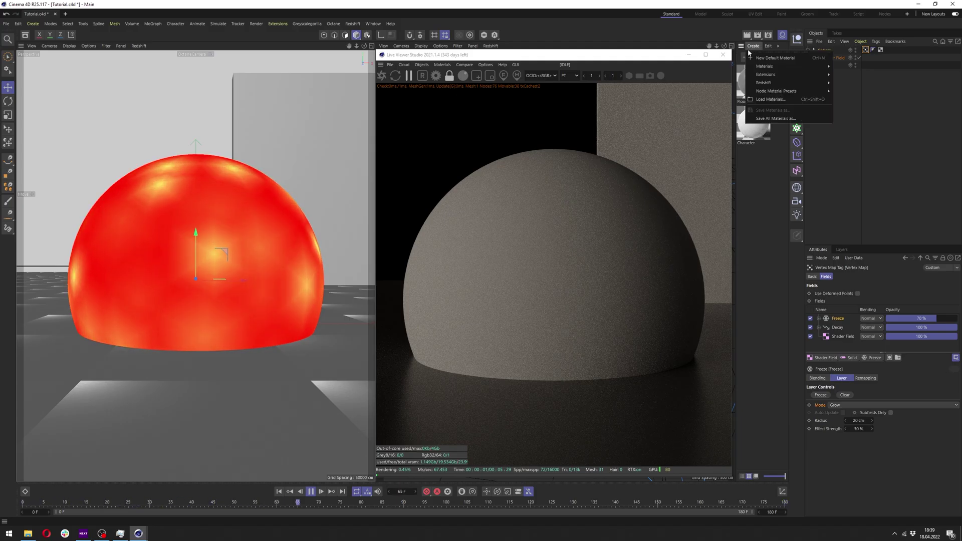
mouse_move(765, 74)
mouse_move(847, 74)
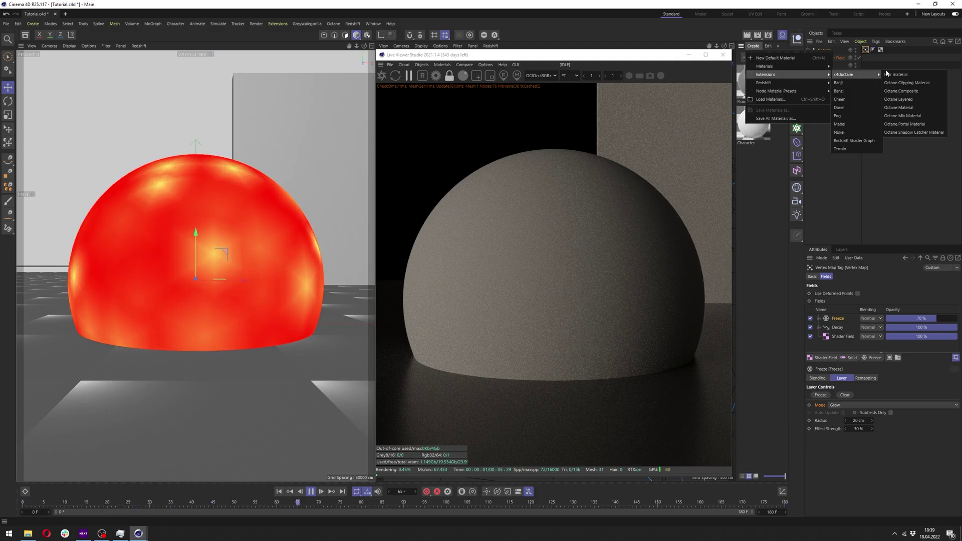
left_click(913, 107)
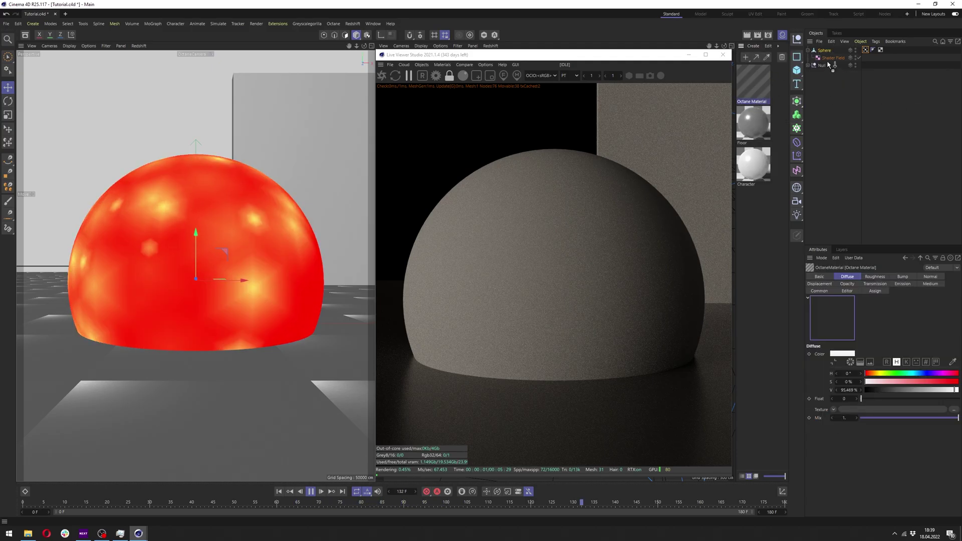
left_click_drag(829, 54, 830, 51)
Open the new material in the Octane Node Editor and set its type to Universal with the GGX(energy preserving) BRDF model
double_click(762, 85)
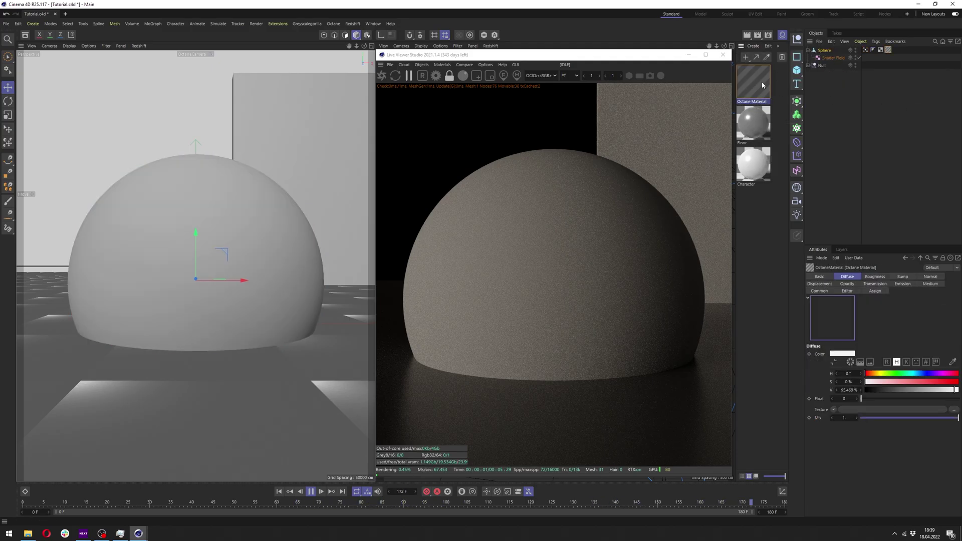
left_click(725, 178)
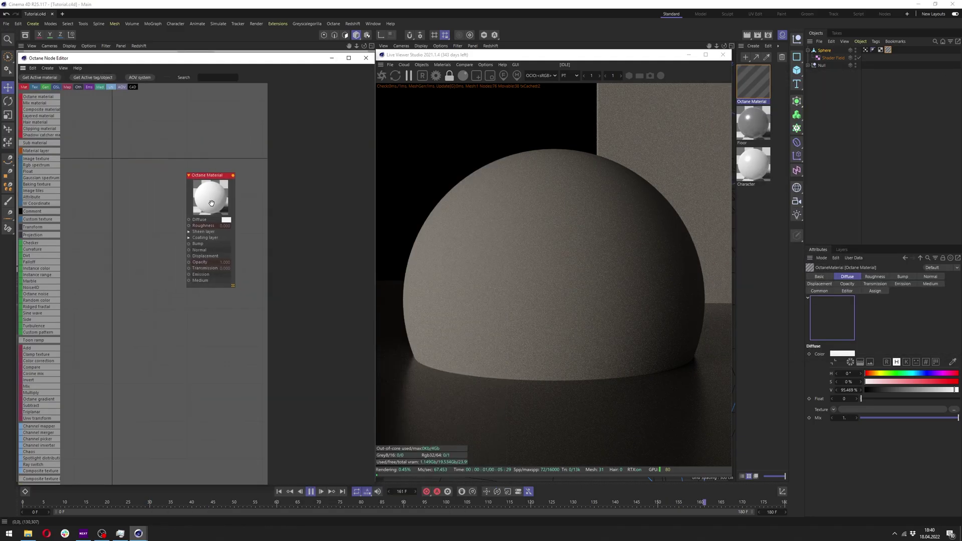
left_click_drag(212, 203, 233, 205)
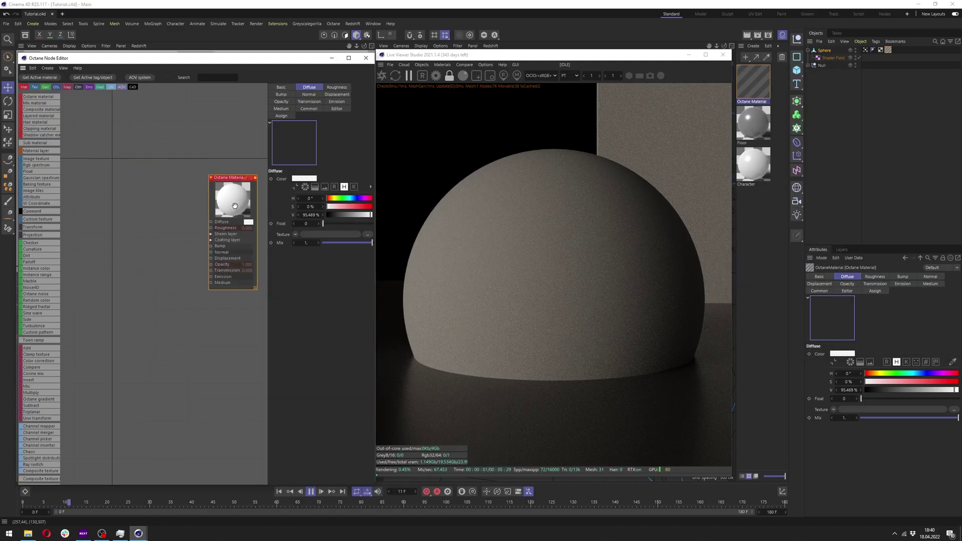
left_click(281, 87)
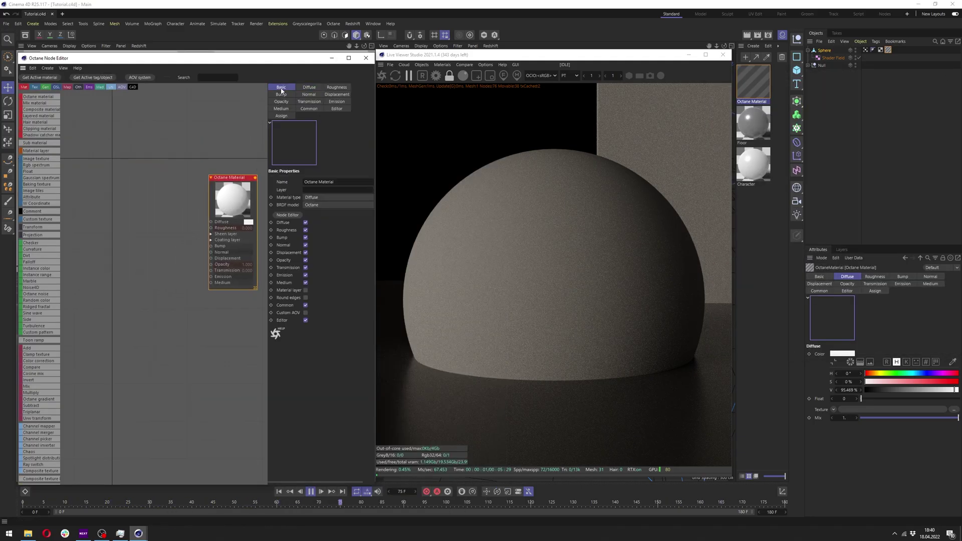
left_click(321, 198)
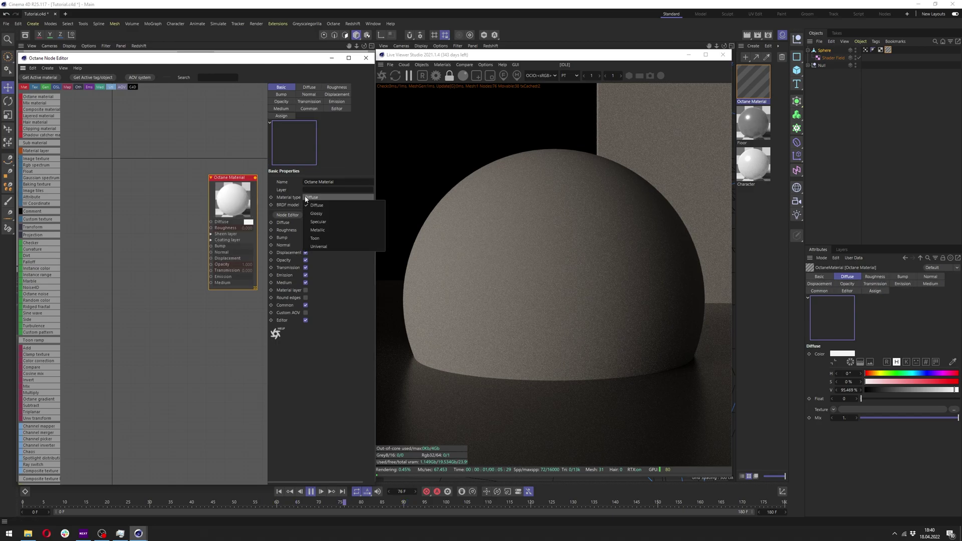
left_click(325, 247)
left_click(318, 220)
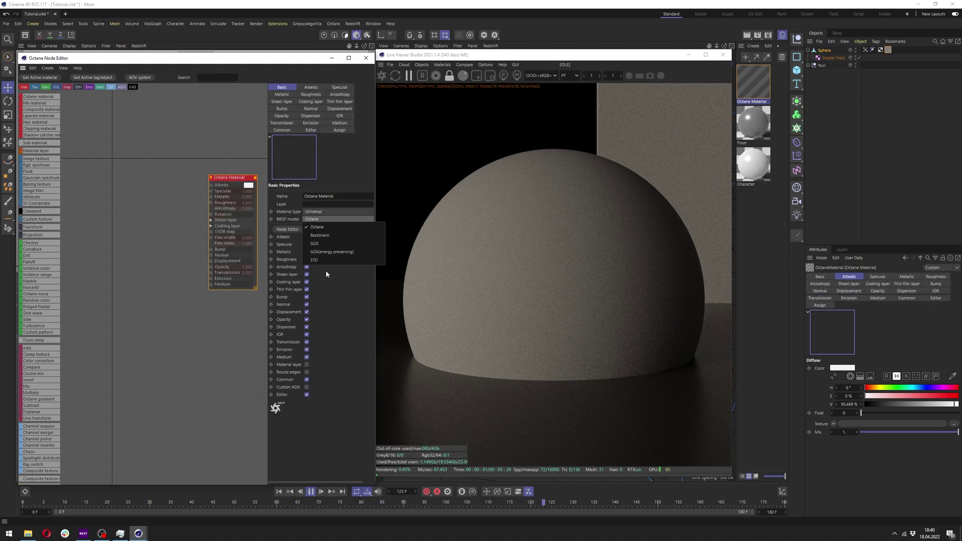
left_click(323, 255)
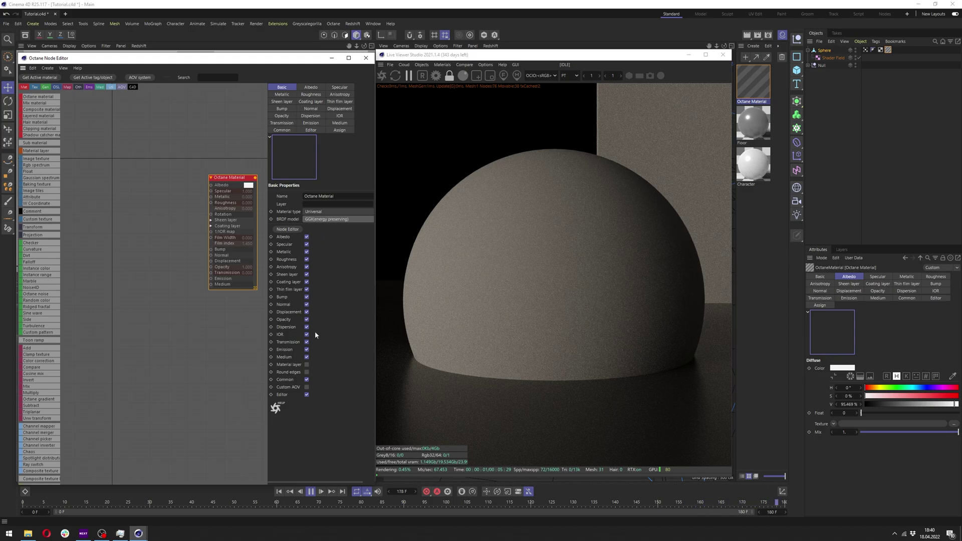
Disable the material's channels from Albedo through Dispersion as well as Medium, leaving IOR, Transmission and Emission enabled
left_click(306, 237)
left_click(306, 244)
left_click(307, 251)
left_click(307, 252)
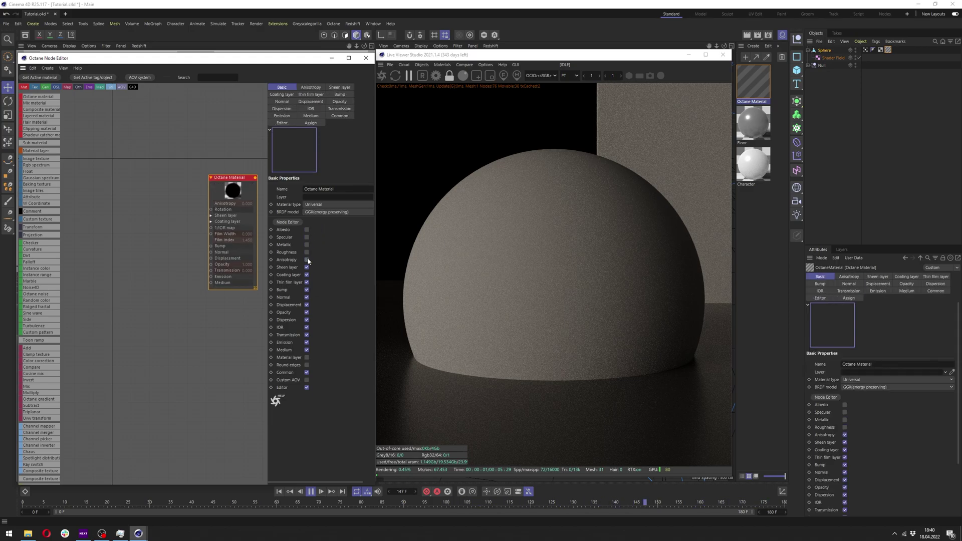
left_click(307, 267)
left_click(307, 267)
left_click(307, 275)
left_click(307, 283)
left_click(306, 284)
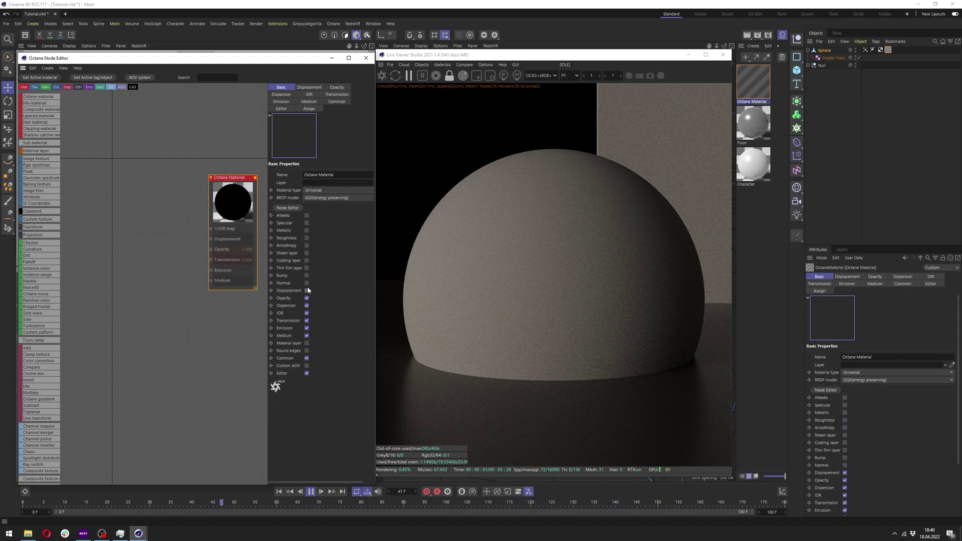
left_click(306, 298)
left_click(307, 299)
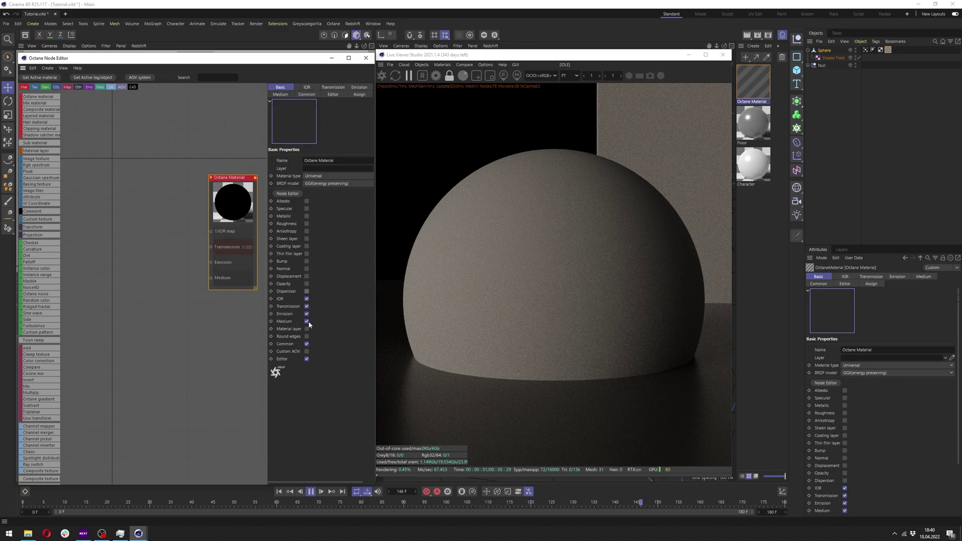
left_click(306, 321)
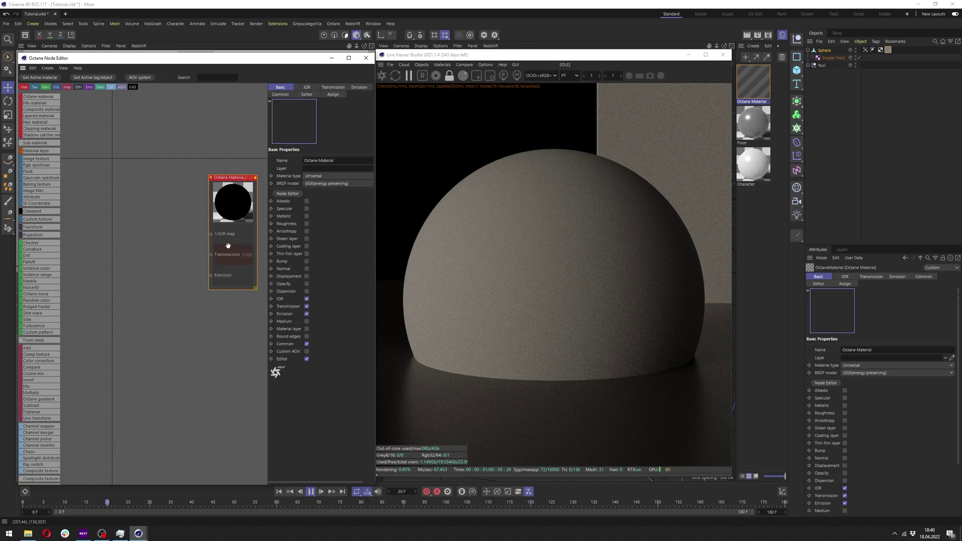
Set the material's transmission type to Specular and its transmission color to white
left_click(307, 87)
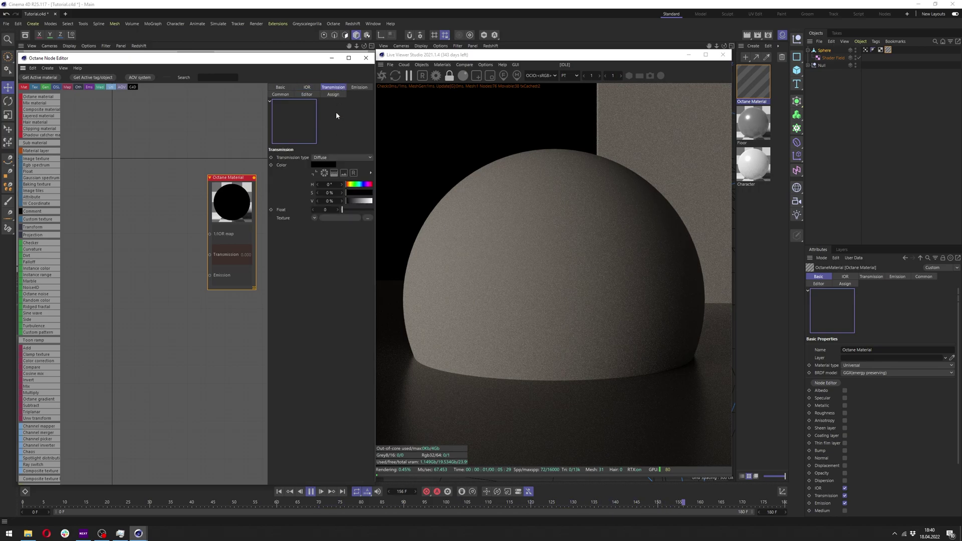
left_click(333, 157)
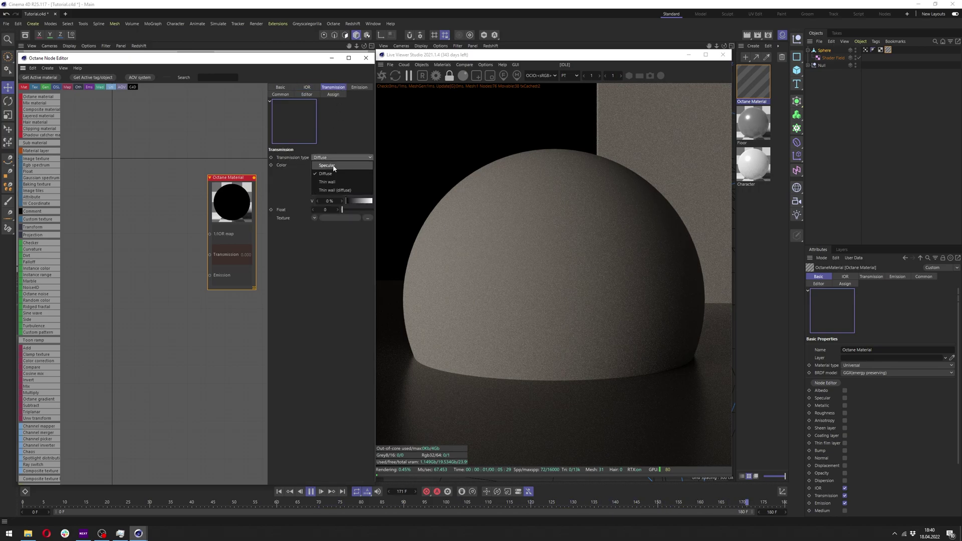
left_click(333, 166)
left_click(323, 165)
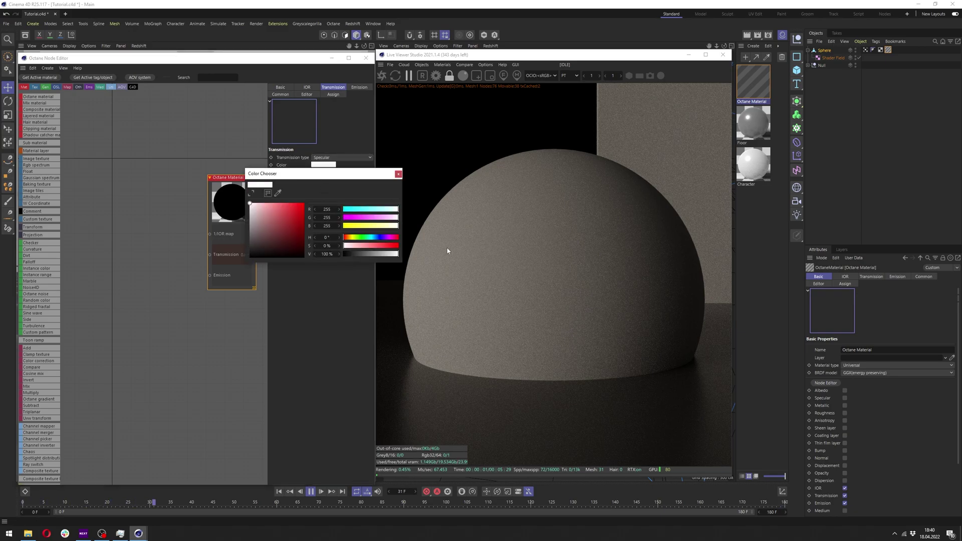
left_click(399, 174)
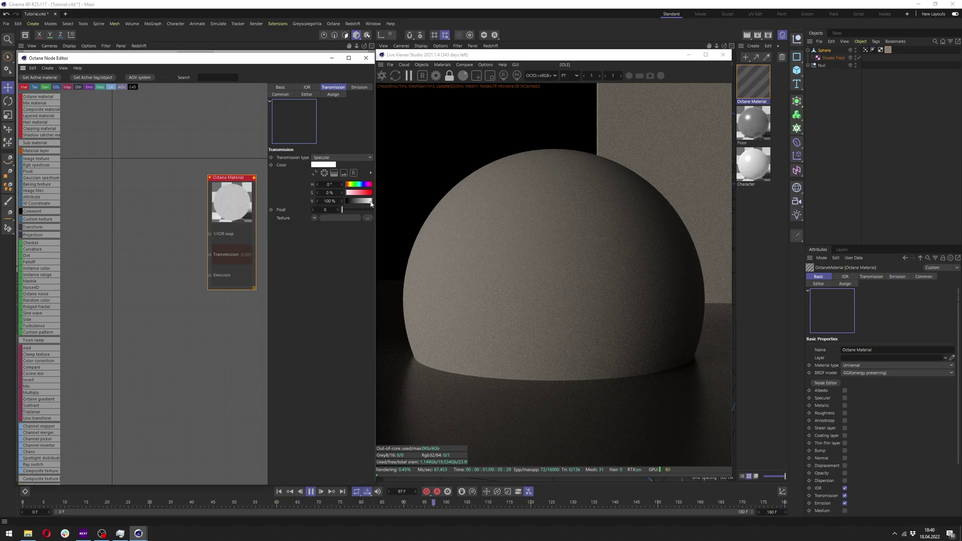
Stop the timeline playback and resume the live render
left_click(314, 491)
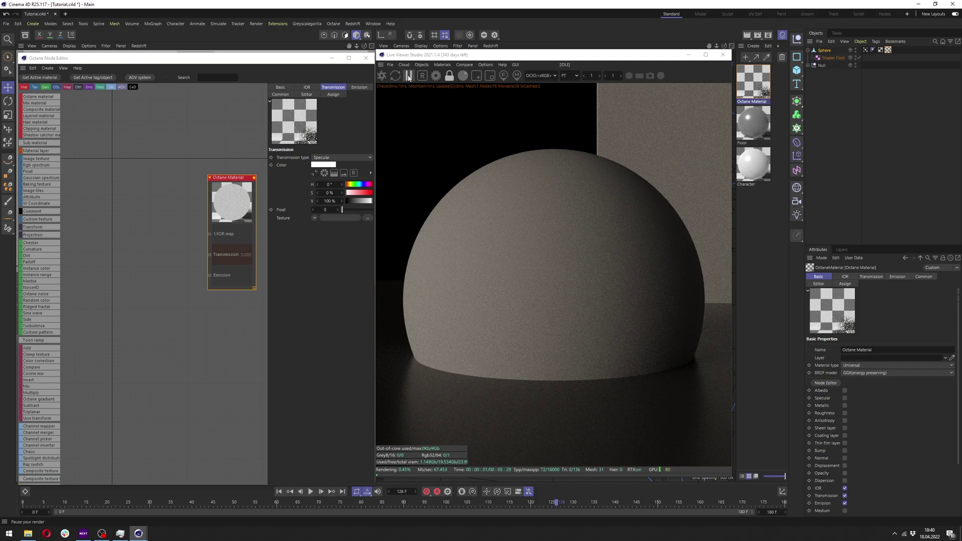
left_click(407, 75)
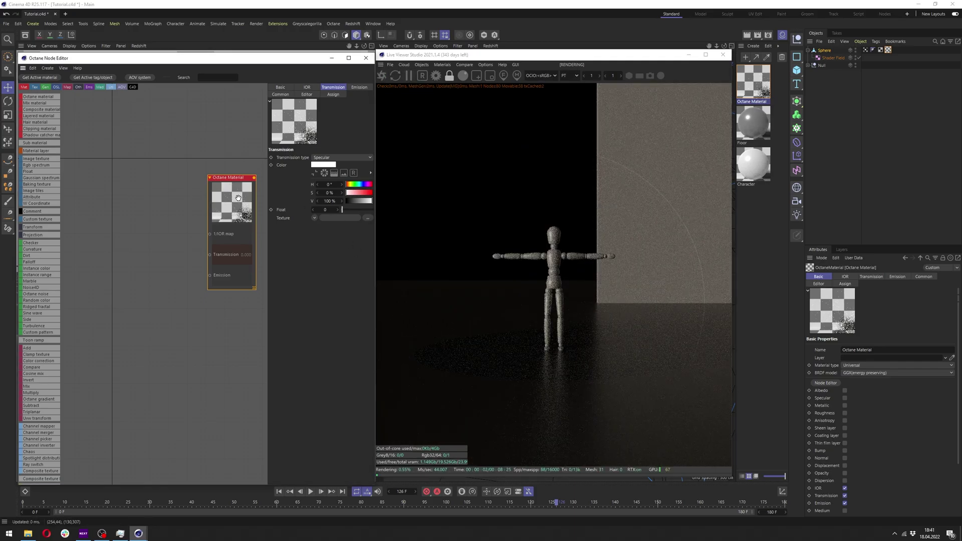
Add a Texture Emission to the material and enable Fake shadows in its common settings
left_click(358, 86)
left_click(340, 157)
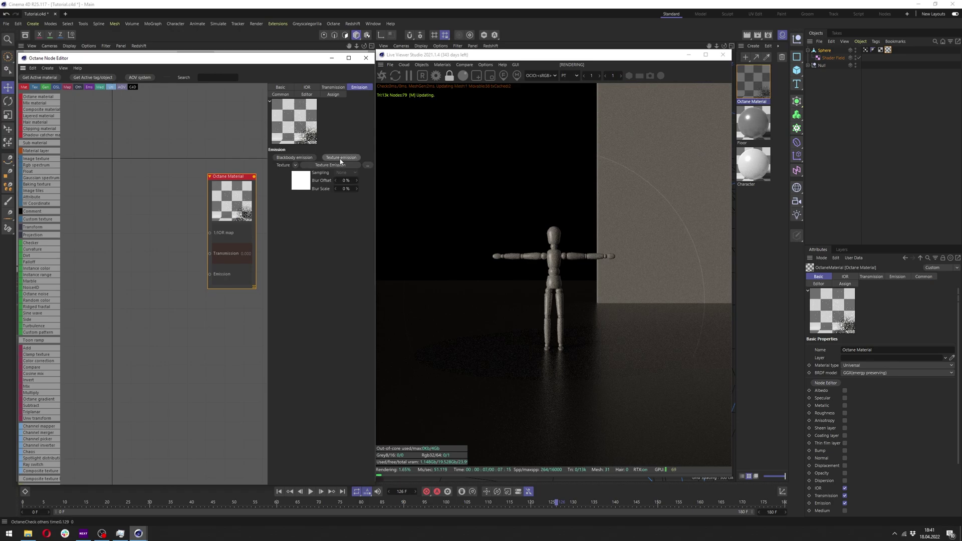
left_click(285, 95)
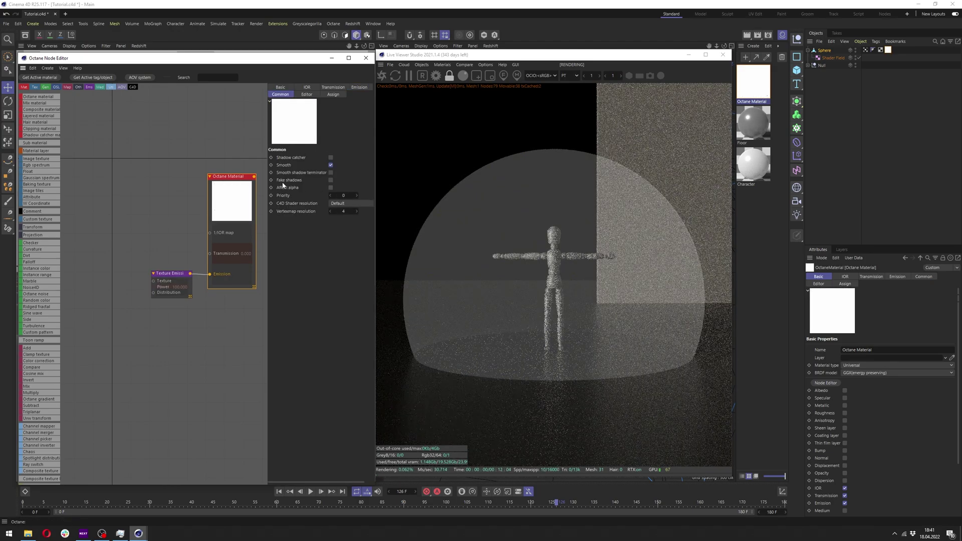
left_click(331, 180)
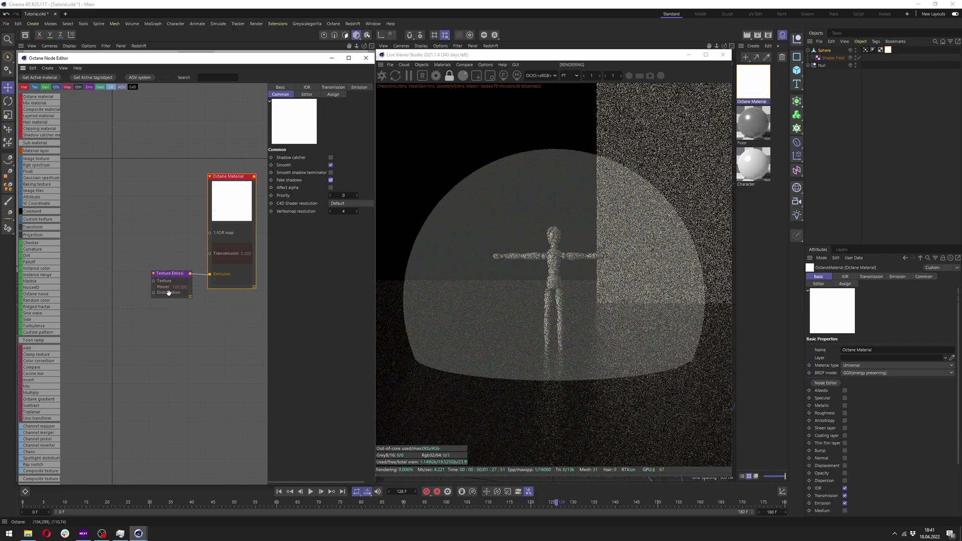
Set the Texture Emission node's power to 200
left_click(167, 275)
scroll(172, 275, "up", 2)
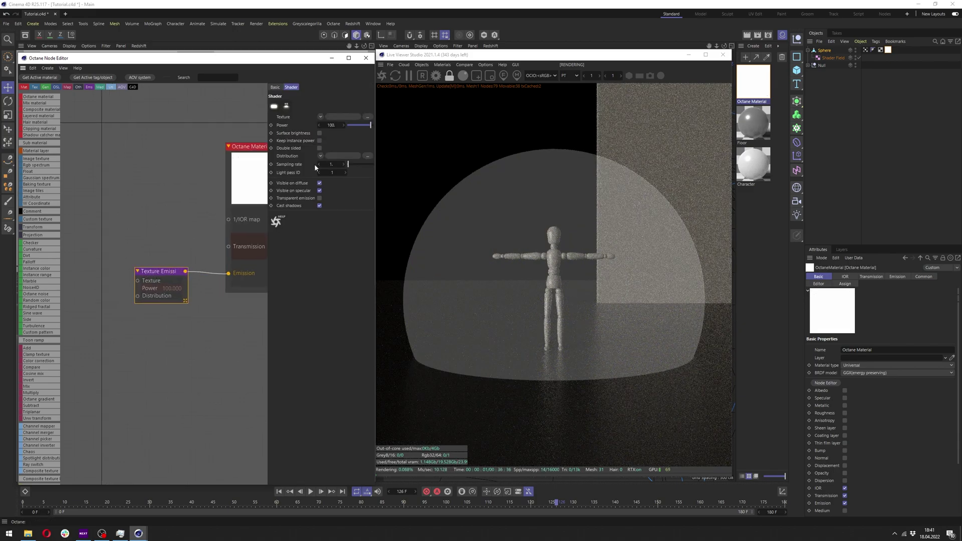
key("Return")
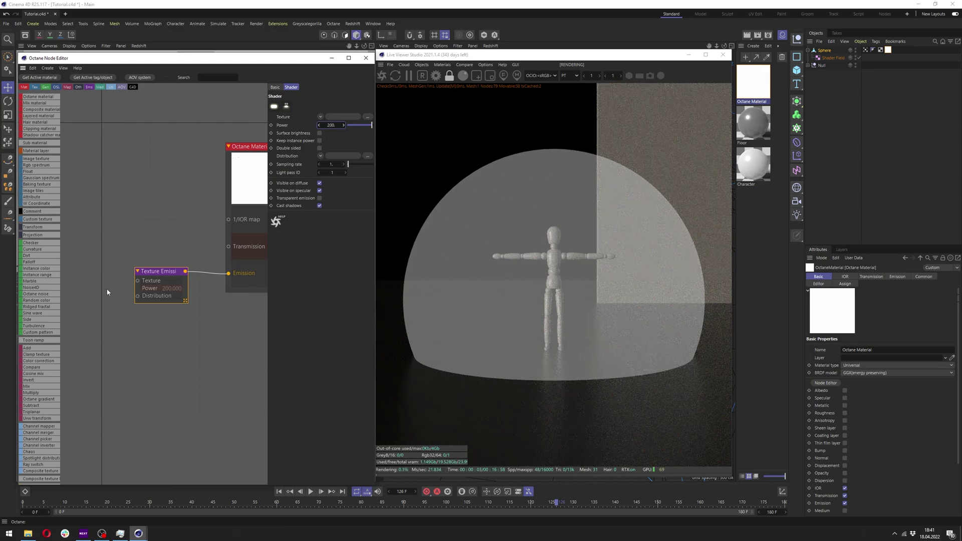
Add an RgbSpectrum node and connect it to the Distribution input of the Texture Emission
scroll(107, 292, "down", 1)
middle_click_drag(107, 292, 172, 263)
left_click_drag(205, 256, 201, 269)
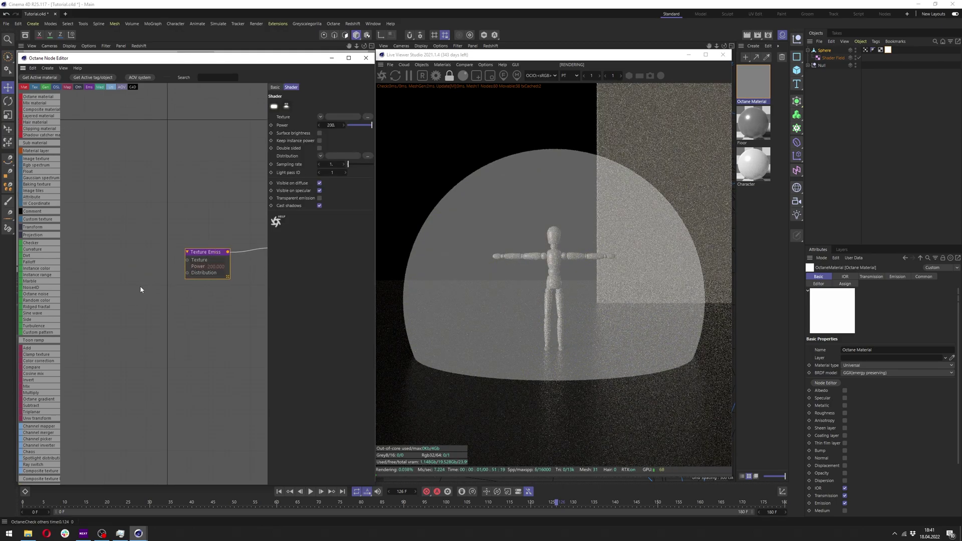
right_click(136, 276)
type("rgb")
key("Return")
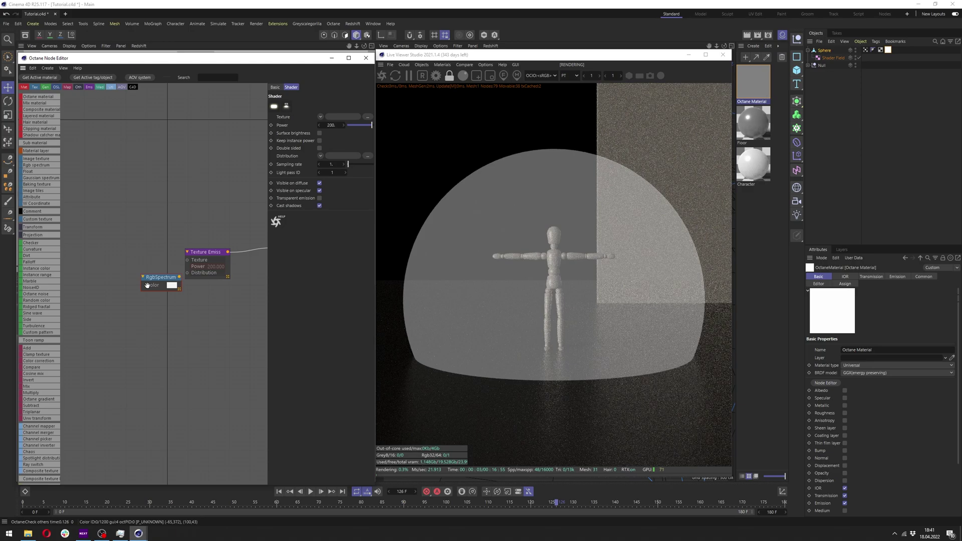
left_click_drag(169, 284, 132, 290)
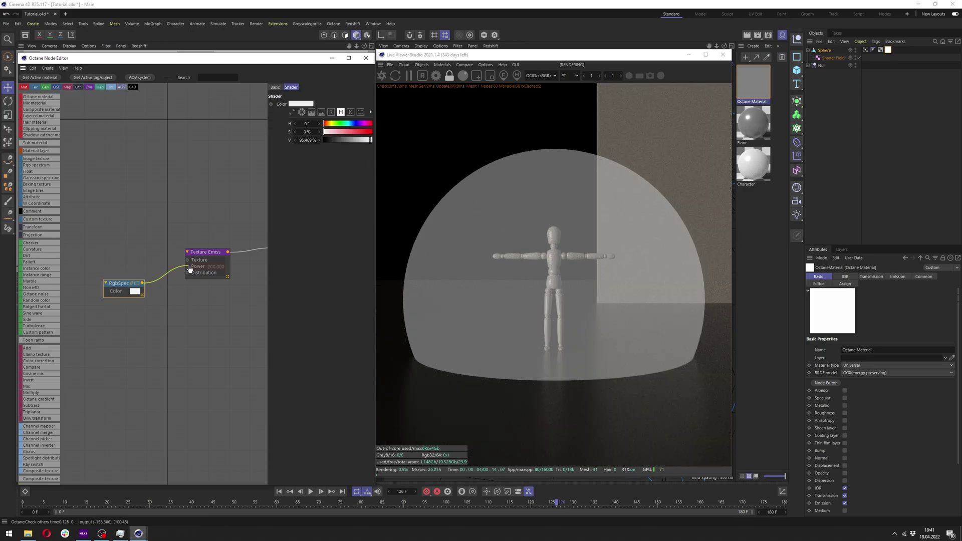
left_click_drag(189, 269, 187, 272)
left_click_drag(123, 283, 135, 281)
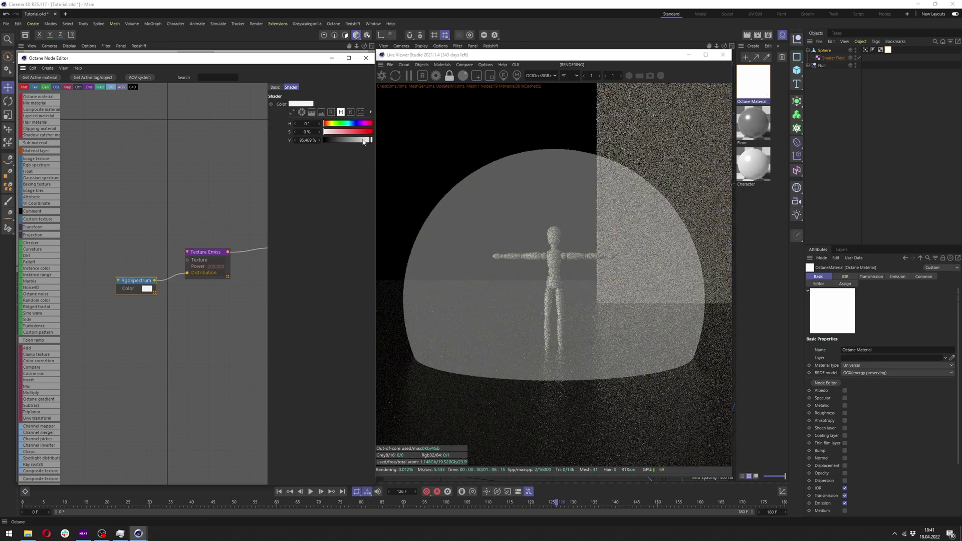
Set the RgbSpectrum color to light blue with hue 210°, saturation 50 % and value 100 %
left_click_drag(363, 140, 372, 140)
left_click(307, 124)
type("210")
key("Tab")
type("50")
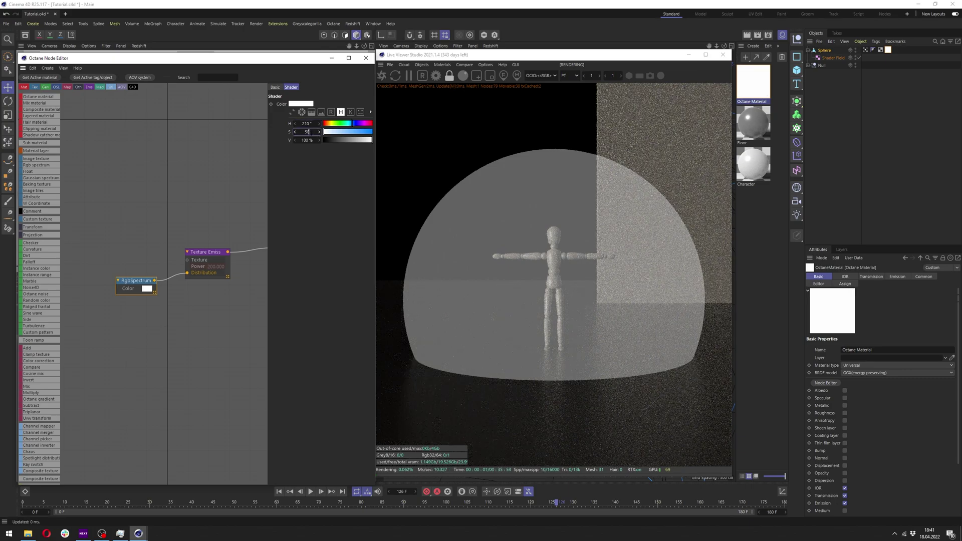
key("Return")
left_click_drag(136, 283, 130, 287)
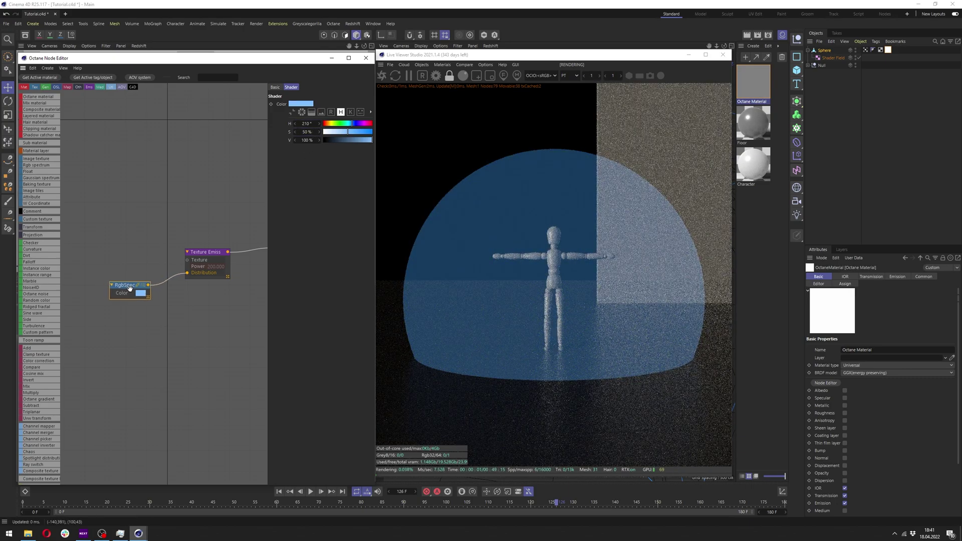
Add a Tile patterns node to the emission's Texture input and set its pattern type to Hexagons
mouse_move(45, 332)
left_click_drag(88, 401, 121, 215)
left_click_drag(189, 264, 187, 261)
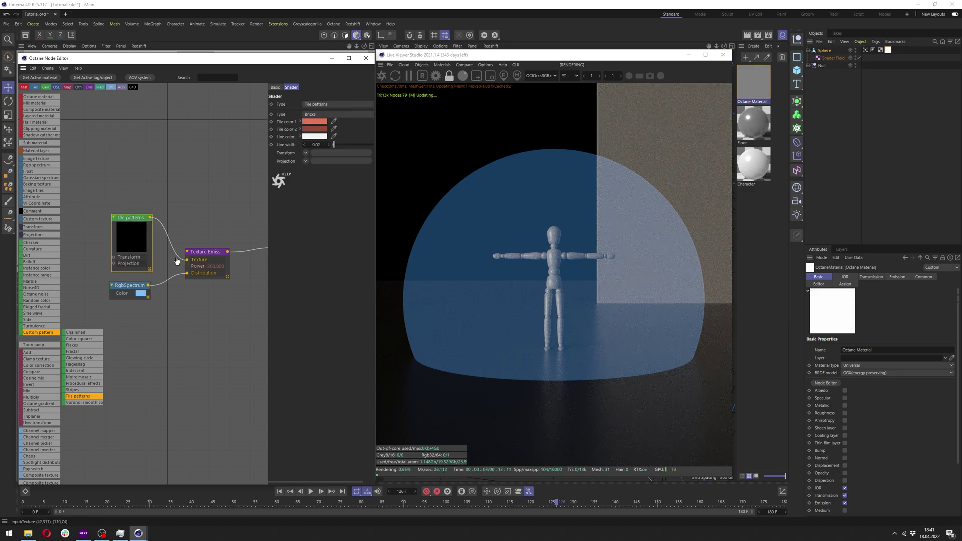
left_click(319, 116)
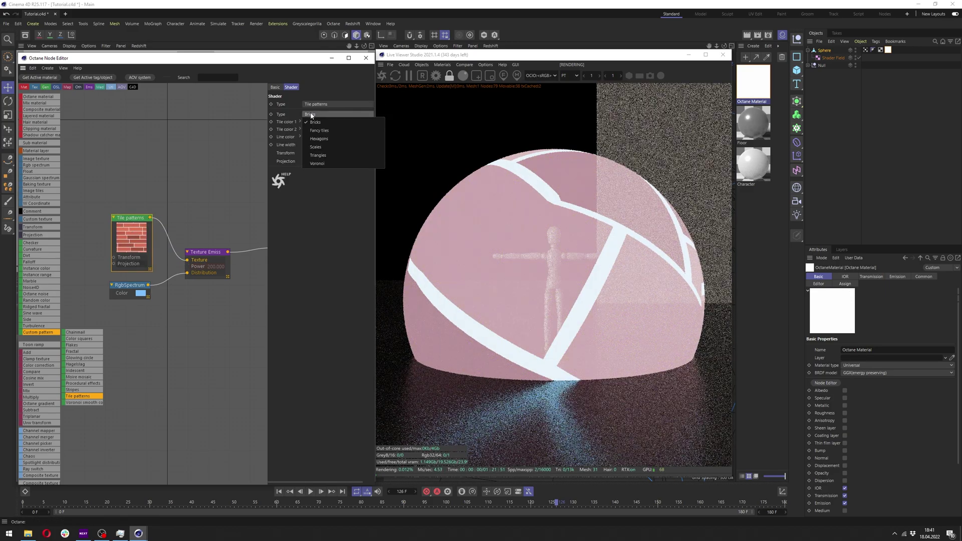
left_click(322, 139)
Set the hexagon pattern's tile color 1 to black and tile color 2 to a very dark grey
left_click(309, 121)
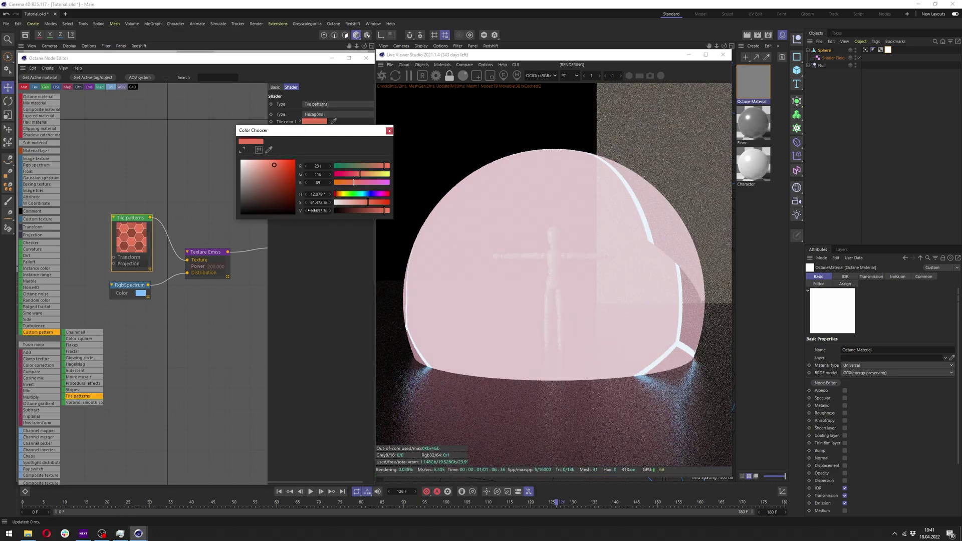
left_click_drag(341, 210, 336, 209)
left_click(388, 130)
left_click(314, 129)
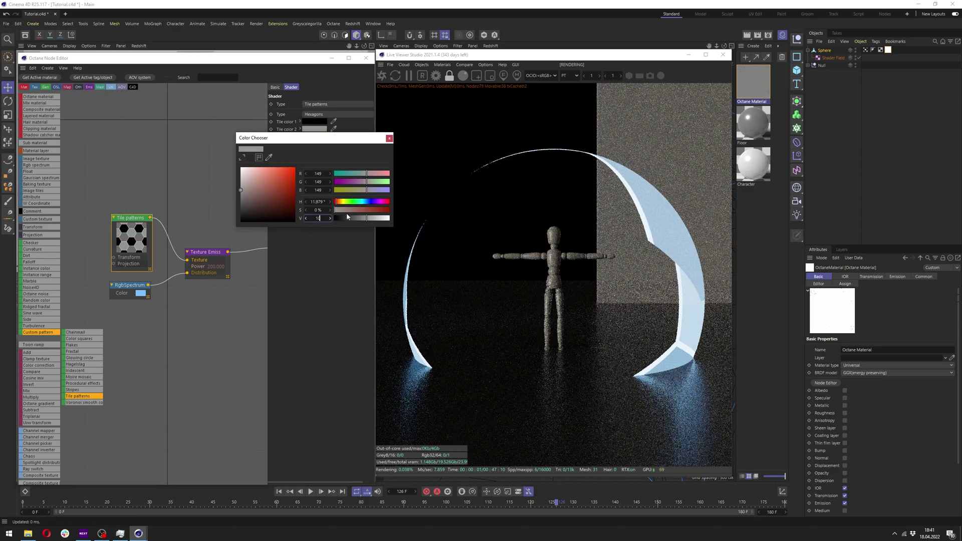
left_click(340, 218)
double_click(318, 218)
type("1")
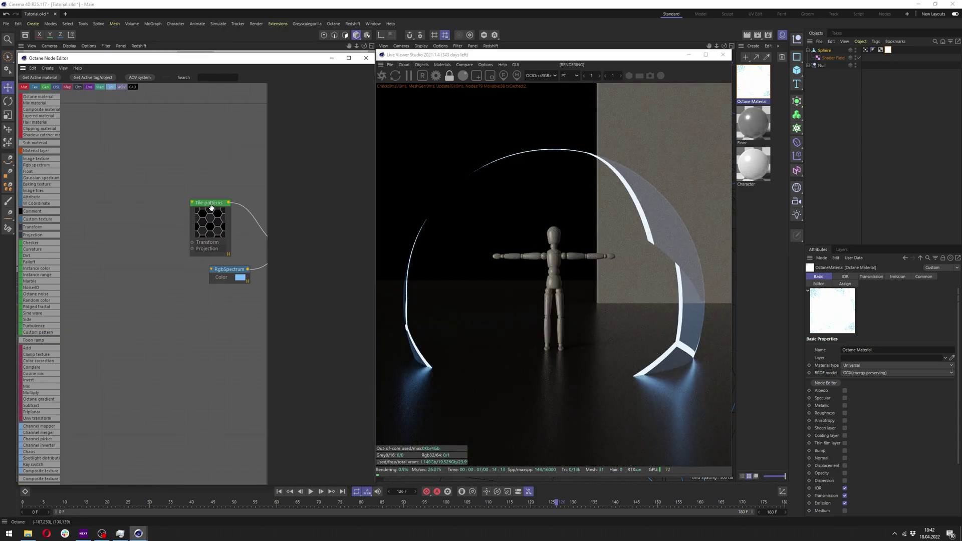
Add a Transform node to the Tile patterns' Transform input and set its locked scale to 0.03
left_click_drag(192, 243, 143, 251)
left_click(195, 238)
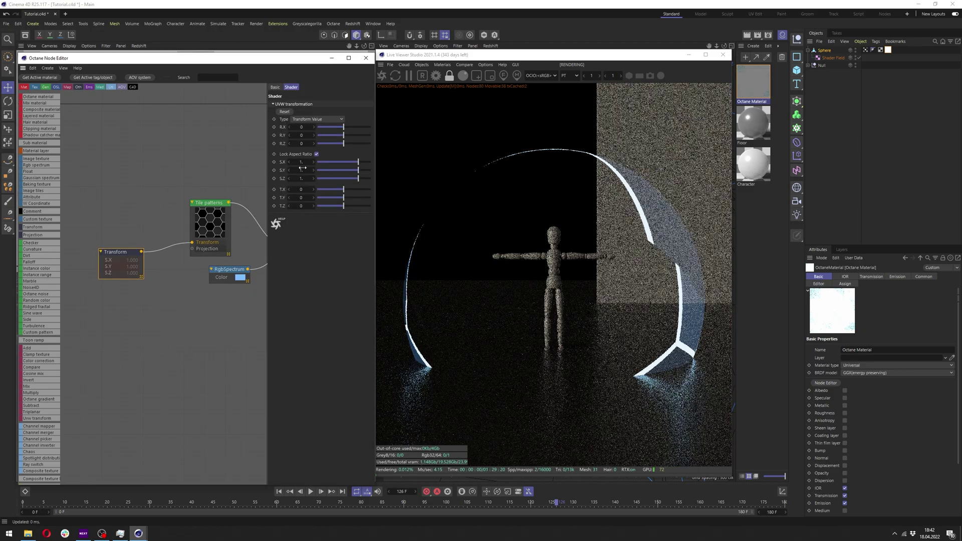
left_click(341, 162)
left_click_drag(339, 163, 303, 161)
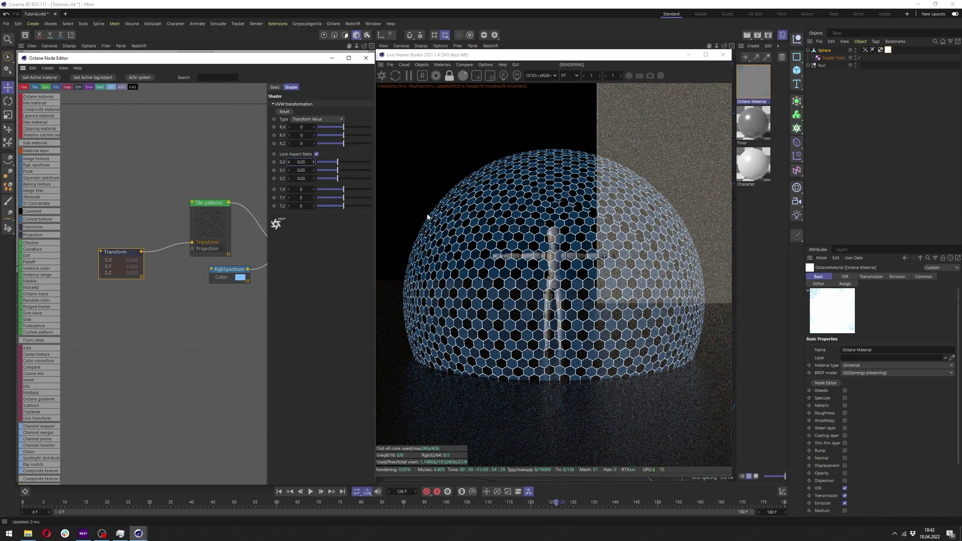
Move the pattern nodes away from the emission to make room and insert a Multiply node after Tile patterns
scroll(120, 224, "down", 4)
middle_click_drag(263, 229, 195, 212)
left_click_drag(91, 192, 157, 248)
left_click_drag(153, 217, 91, 191)
middle_click_drag(143, 235, 233, 237)
scroll(159, 261, "down", 4)
left_click_drag(124, 208, 194, 276)
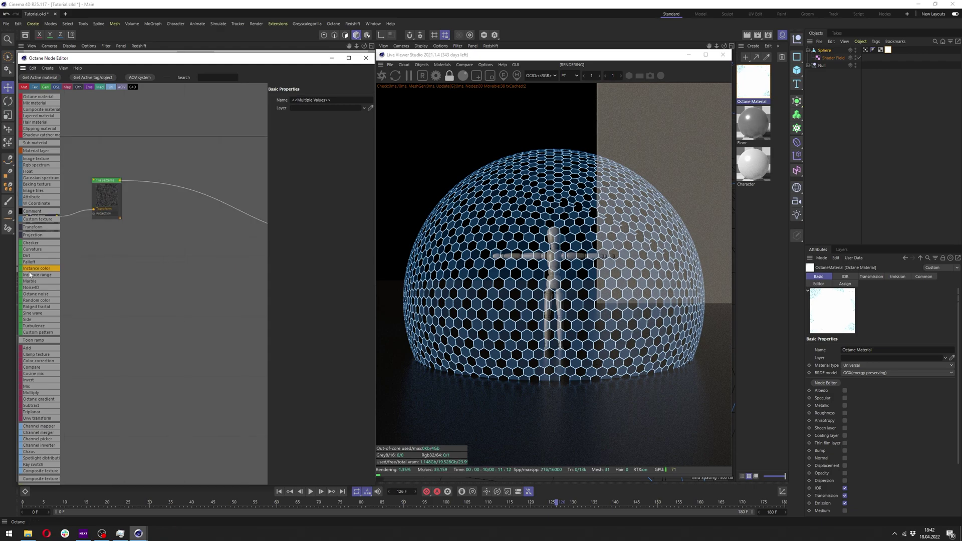
left_click(181, 189)
Add a Vertex Map node linked to the sphere's vertex map tag and connect it to the Multiply's Texture2
scroll(35, 372, "down", 5)
scroll(35, 371, "down", 3)
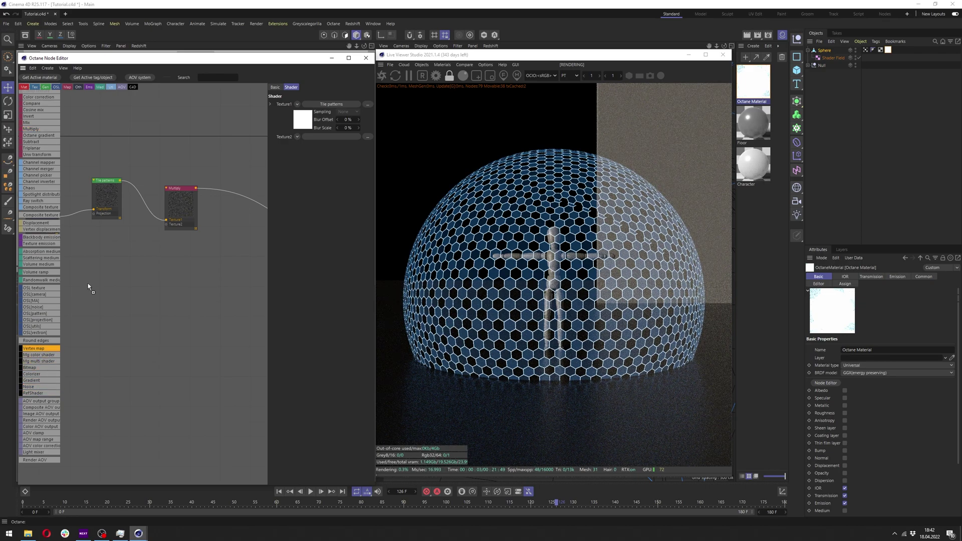
left_click_drag(88, 284, 106, 261)
right_click(159, 264)
type("vf")
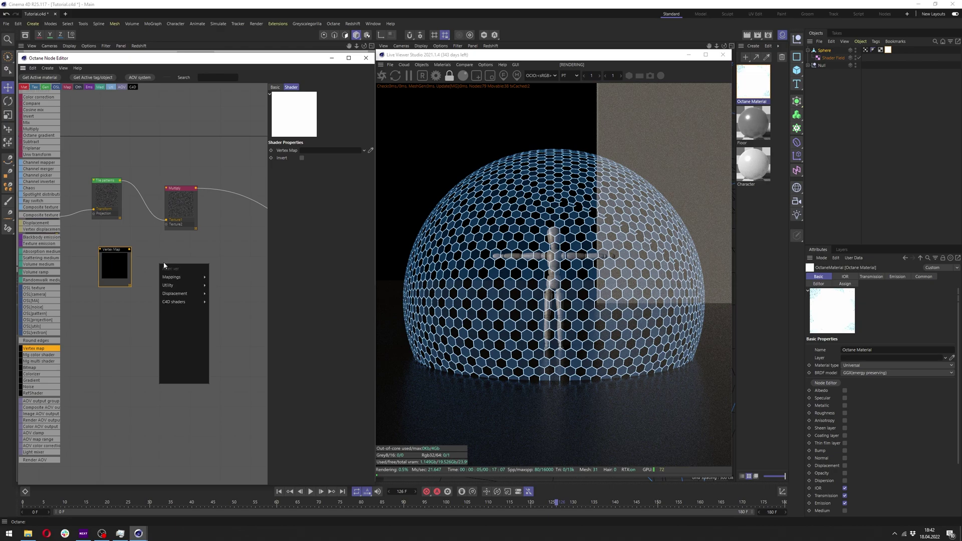
left_click_drag(129, 249, 107, 264)
middle_click_drag(106, 264, 174, 284)
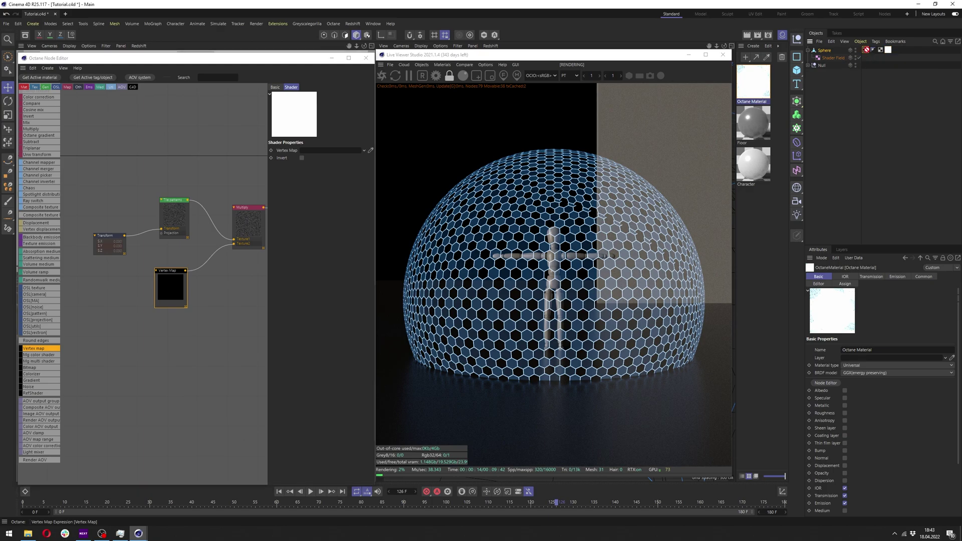
left_click_drag(317, 153, 317, 153)
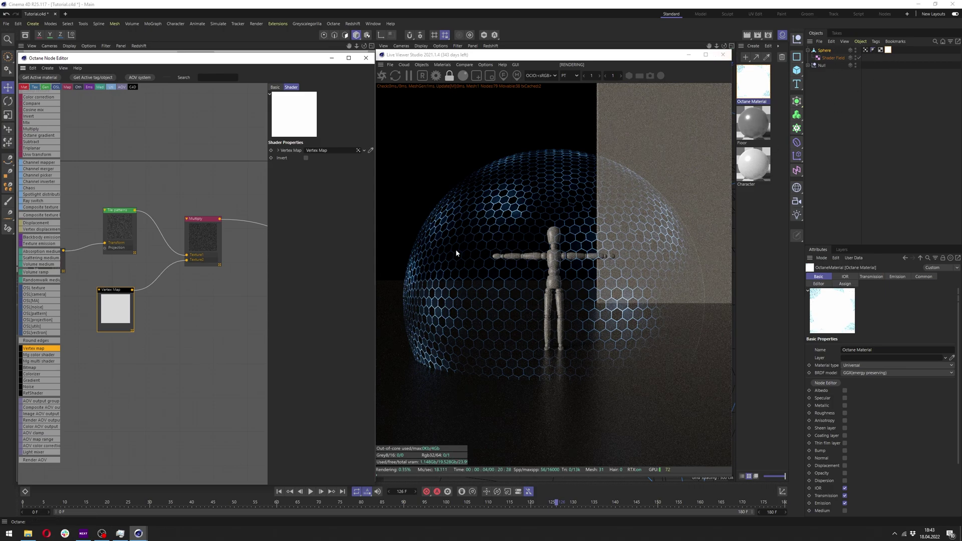
Insert three chained Add nodes between the Multiply node and the Texture Emission
scroll(207, 298, "down", 2)
middle_click_drag(207, 297, 121, 287)
scroll(39, 226, "up", 3)
left_click_drag(29, 172, 153, 232)
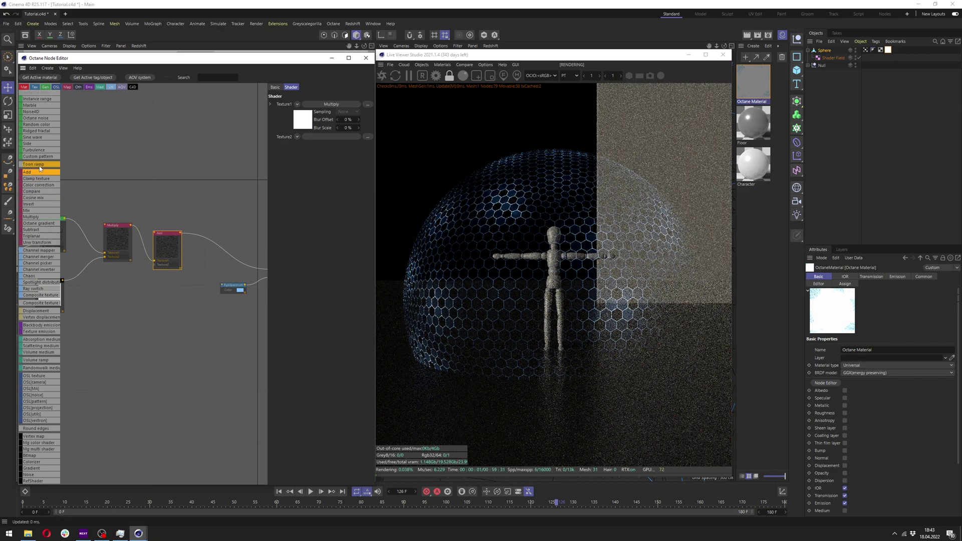
left_click(35, 172)
left_click_drag(37, 172, 237, 248)
scroll(231, 278, "down", 3)
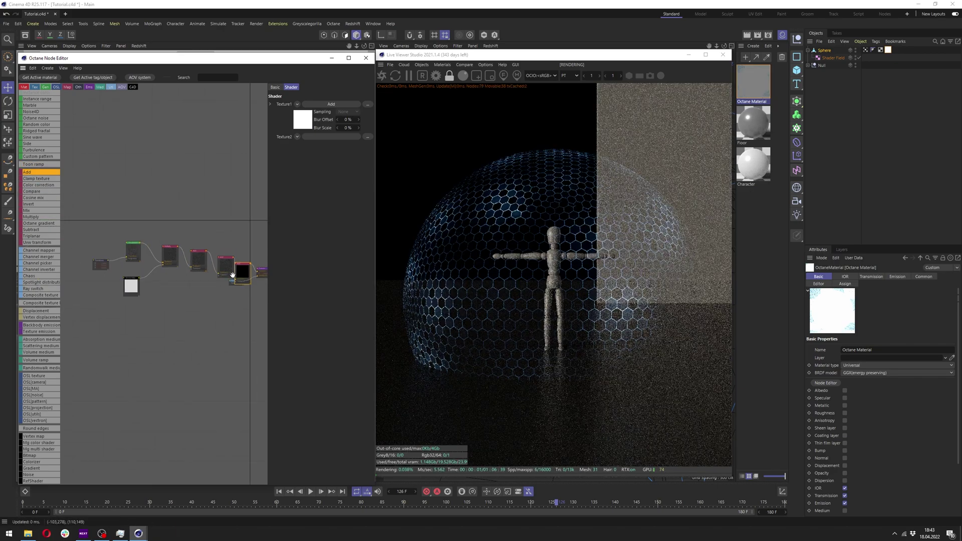
Add a Falloff map node and connect it to Texture2 of the first Add node
scroll(170, 279, "up", 5)
scroll(191, 287, "down", 1)
middle_click_drag(194, 295, 159, 285)
right_click(120, 309)
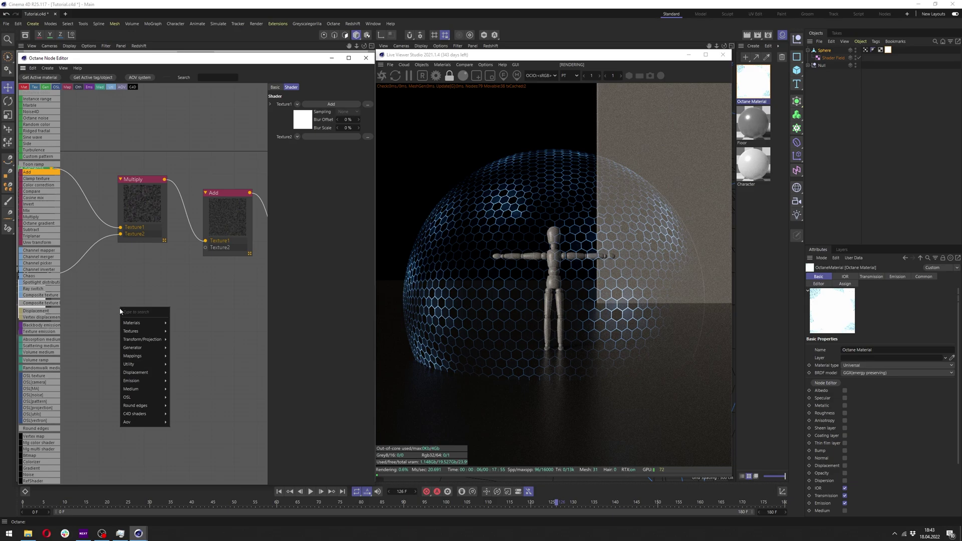
right_click(143, 288)
type("fallo")
key("Return")
left_click_drag(160, 292, 126, 285)
left_click_drag(204, 250, 205, 249)
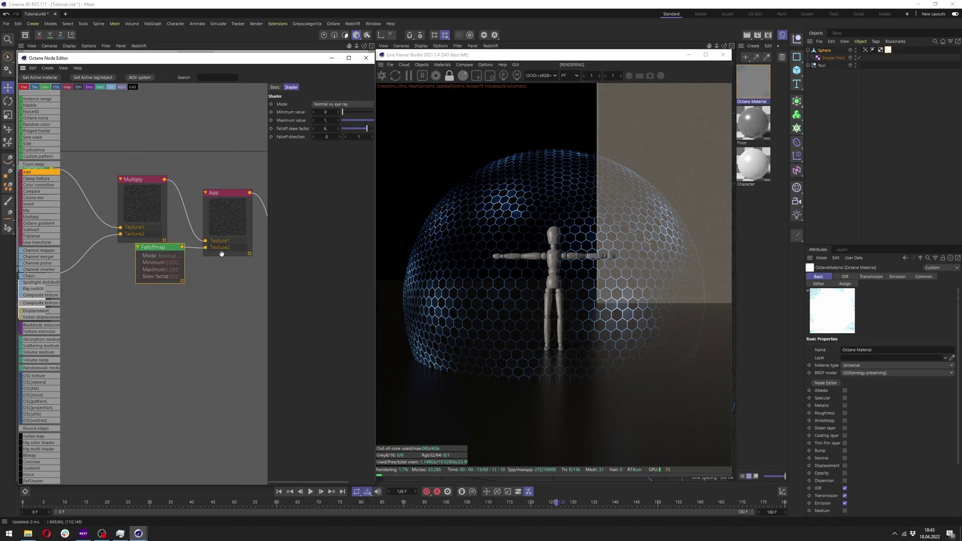
Connect a new Dirt node to the second Add's Texture2 and insert an Invert node between them
middle_click_drag(205, 251, 98, 236)
right_click(145, 288)
type("dirt")
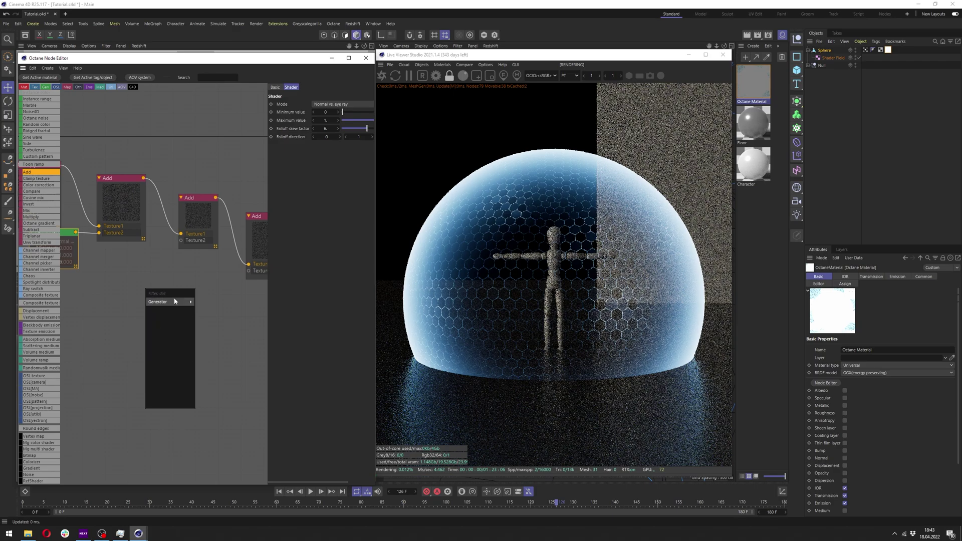
left_click(200, 302)
left_click_drag(187, 303, 156, 300)
middle_click_drag(173, 287, 119, 282)
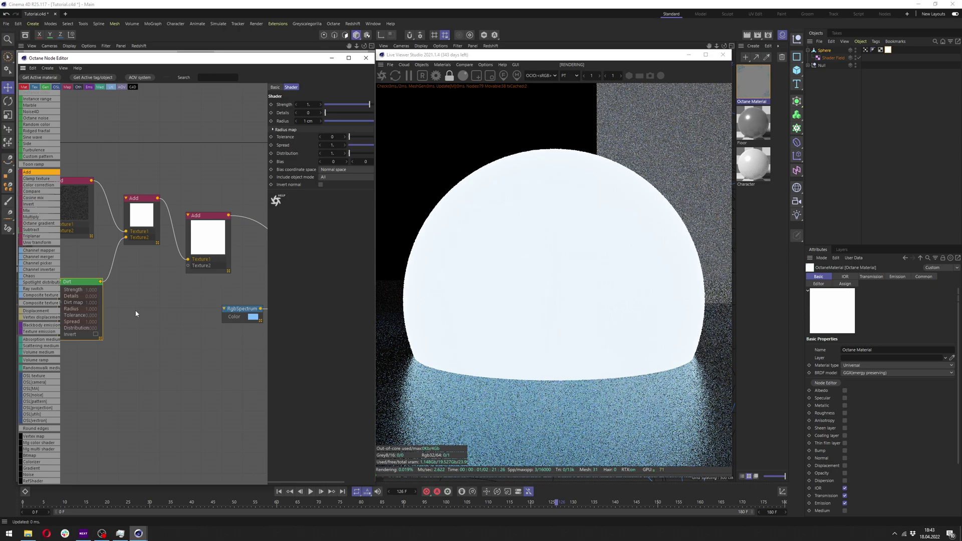
left_click_drag(39, 204, 105, 243)
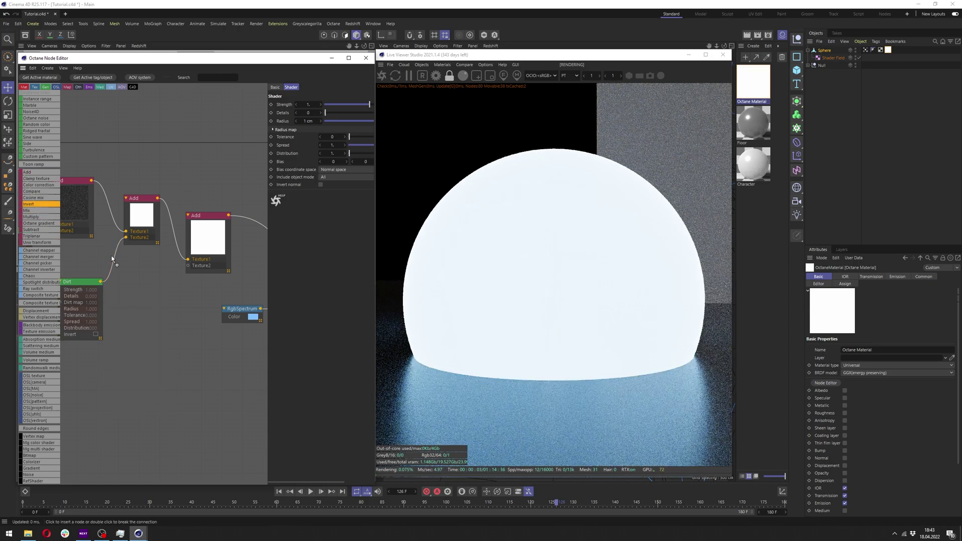
left_click(111, 258)
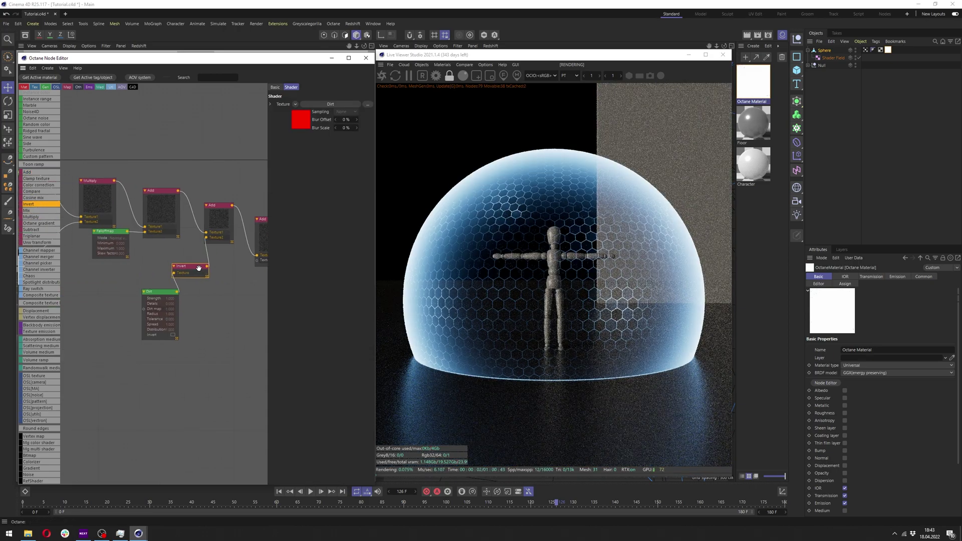
Connect the Vertex Map to the third Add's Texture2 and insert an Octane gradient node between them
scroll(199, 268, "down", 2)
left_click_drag(67, 260, 244, 262)
type("grad")
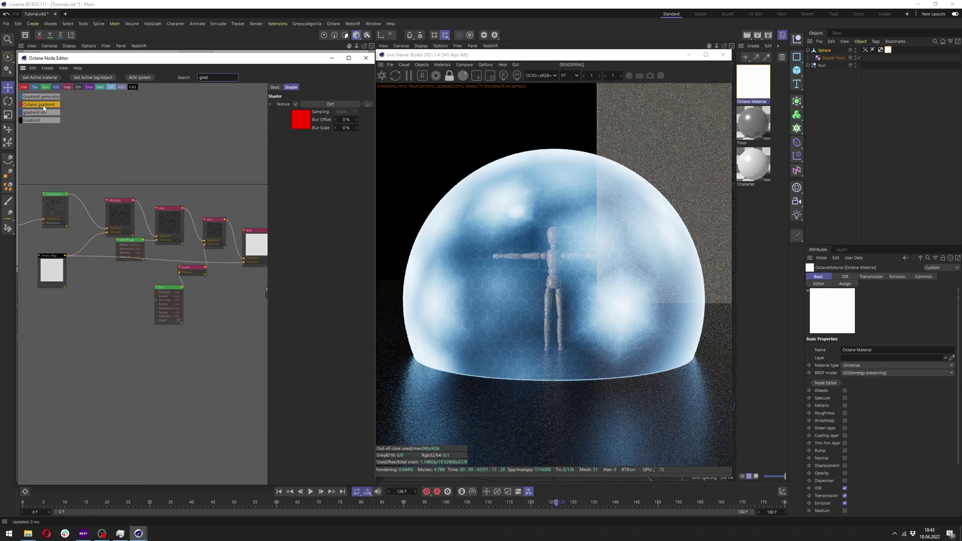
left_click_drag(161, 258, 162, 258)
left_click_drag(174, 262, 164, 360)
scroll(172, 336, "up", 2)
left_click_drag(168, 278, 149, 271)
Darken the gradient's end knot at 100 % position to a color value of 10 %
double_click(369, 178)
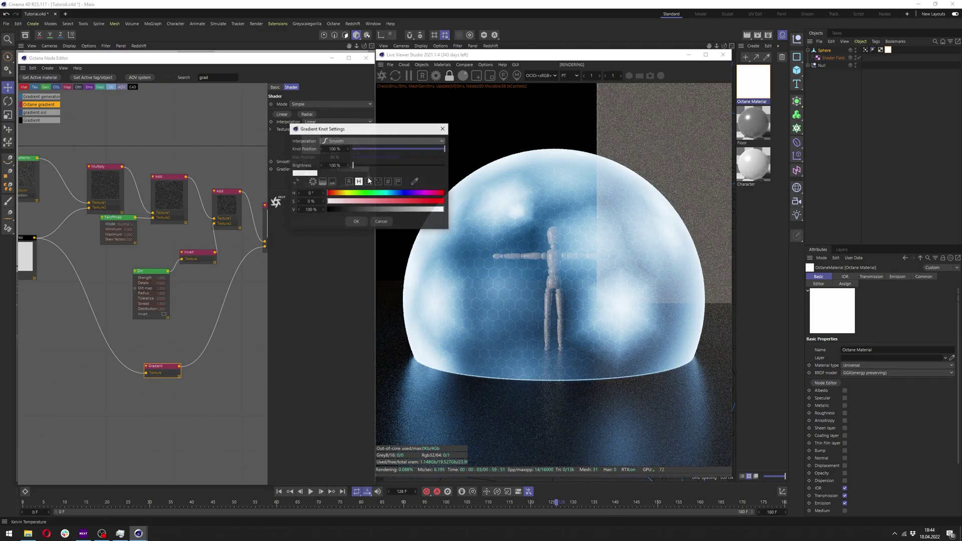
double_click(312, 210)
type("10")
left_click(354, 221)
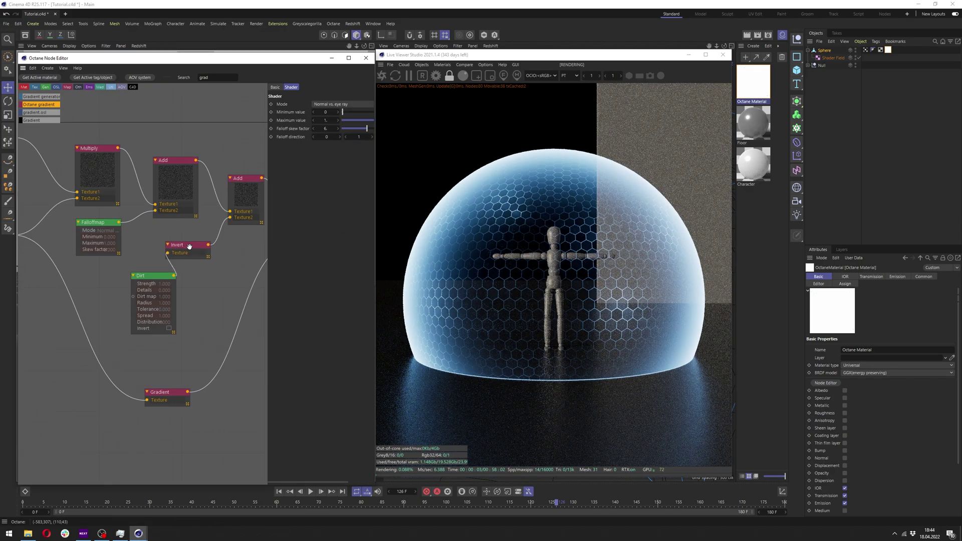
Move the Dirt node further away from the Invert node in the node graph
left_click(189, 247)
left_click_drag(154, 276, 124, 277)
scroll(94, 265, "up", 1)
middle_click_drag(94, 265, 179, 281)
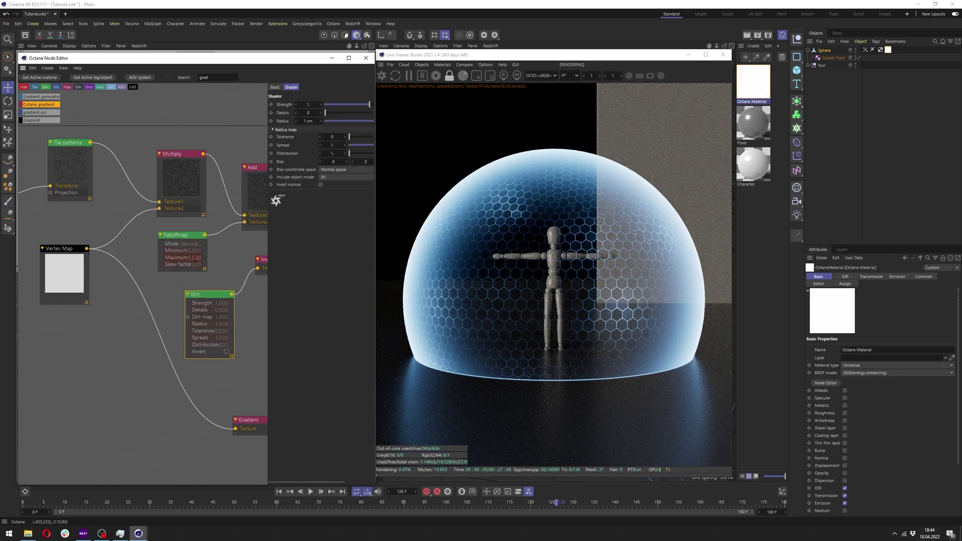
Set the Falloffmap node's maximum value to 0.5 and its falloff skew factor to 10
left_click(183, 241)
left_click_drag(268, 150, 224, 144)
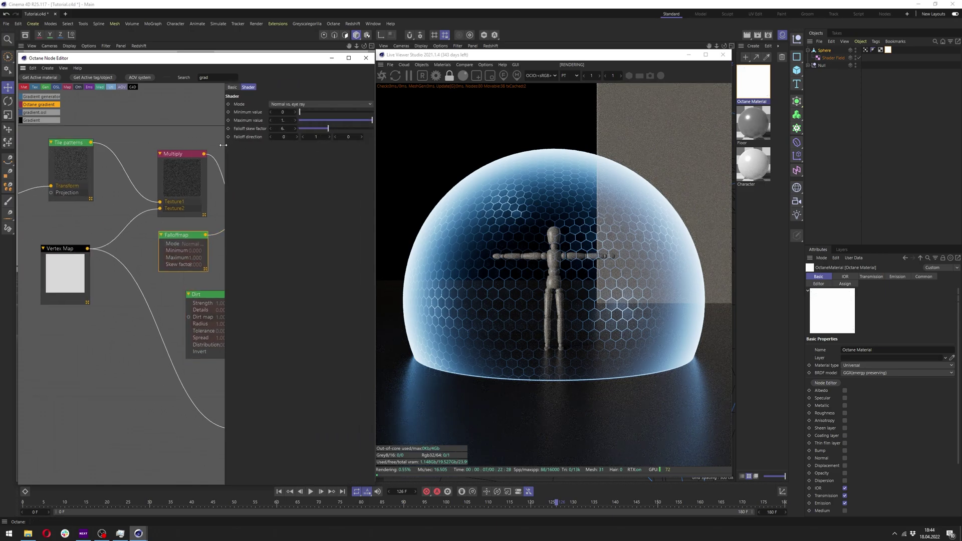
left_click_drag(331, 121, 409, 128)
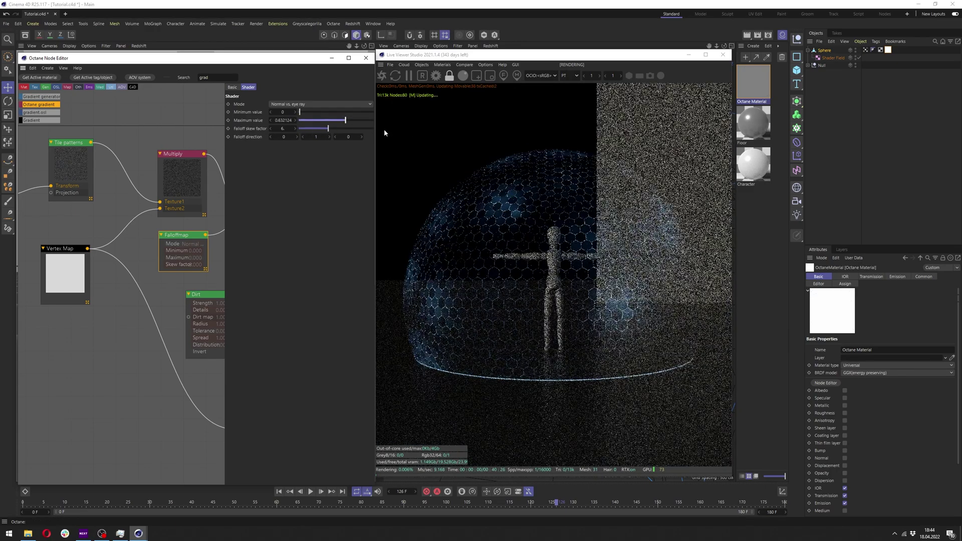
mouse_move(306, 128)
left_mouse_down()
mouse_move(384, 130)
mouse_move(311, 135)
left_mouse_up()
double_click(283, 129)
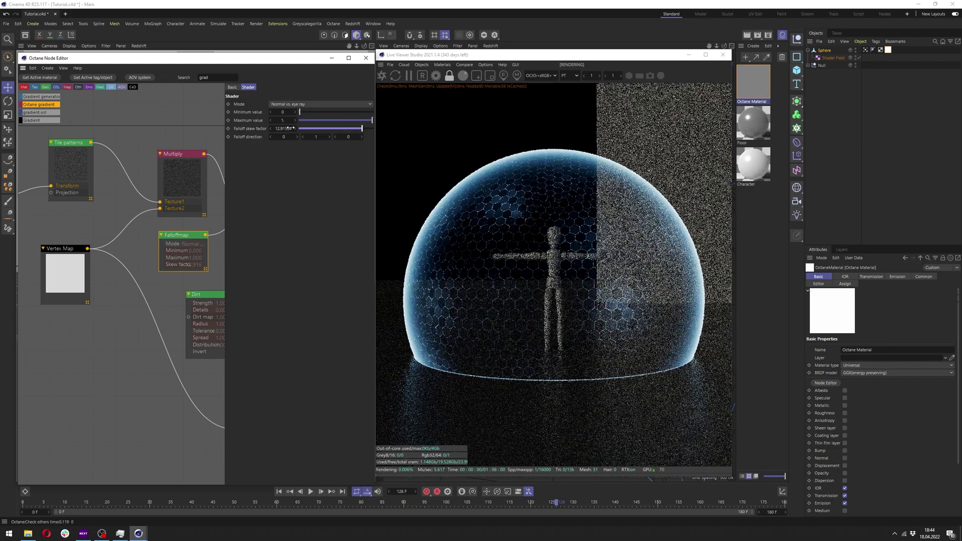
type("10")
key("Return")
middle_click_drag(141, 231, 20, 230)
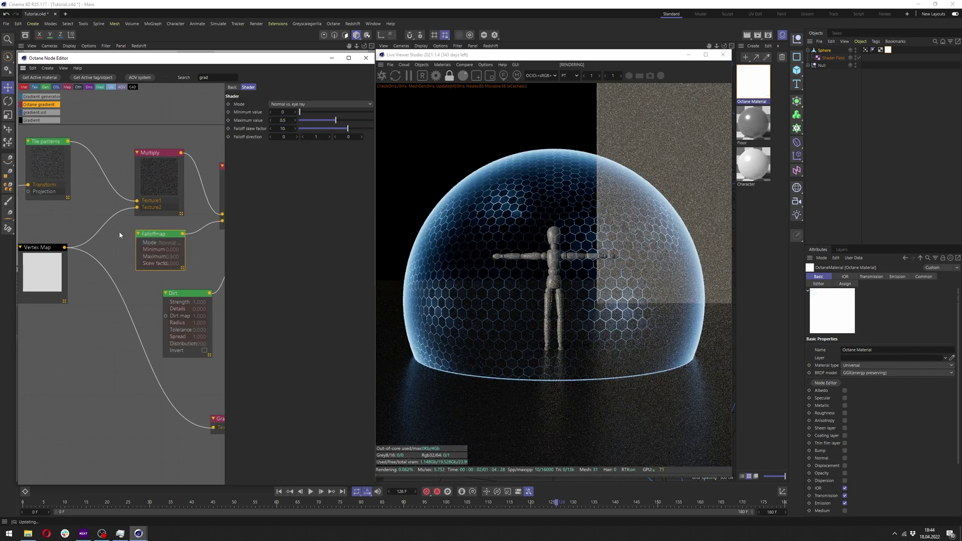
Set the Dirt node's radius to 100 cm and its include object mode to Others
left_click_drag(85, 294, 82, 302)
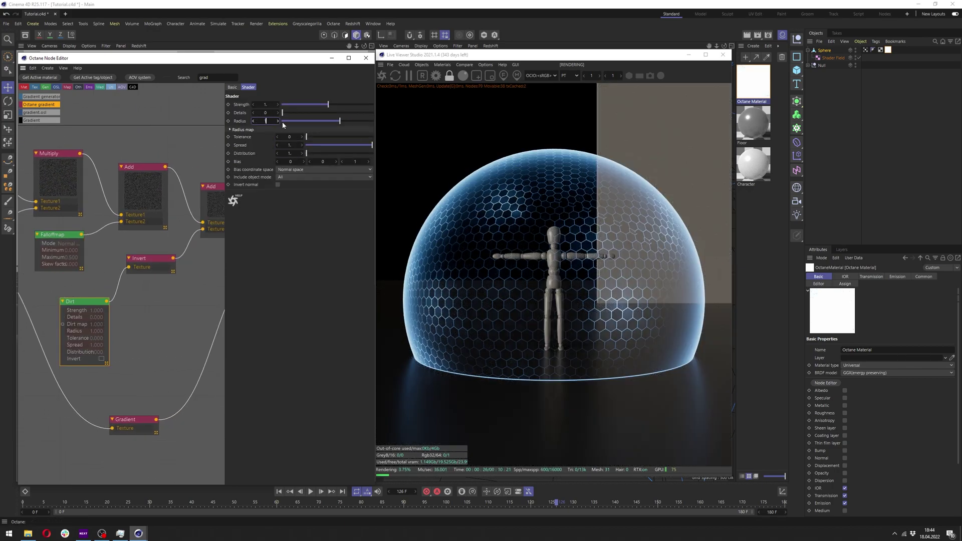
type("100")
key("Return")
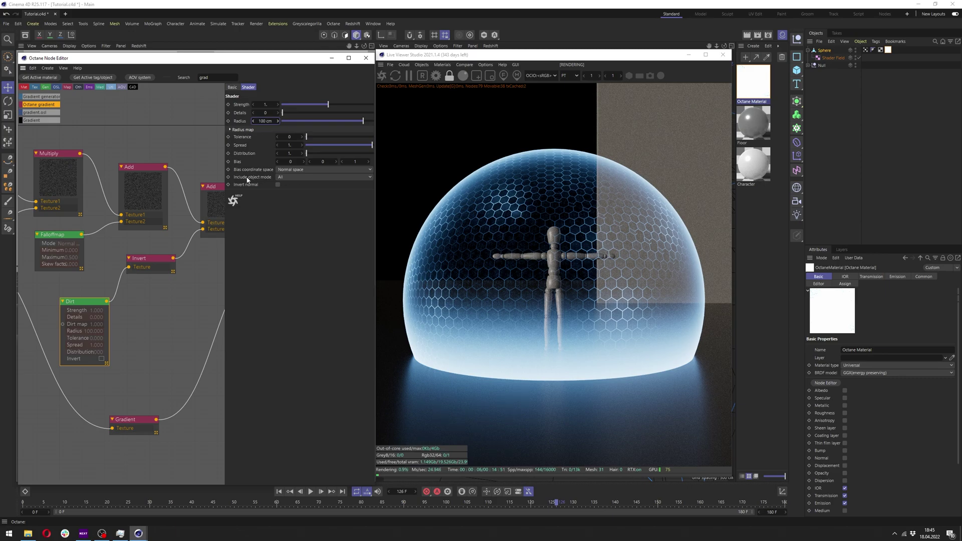
left_click(280, 178)
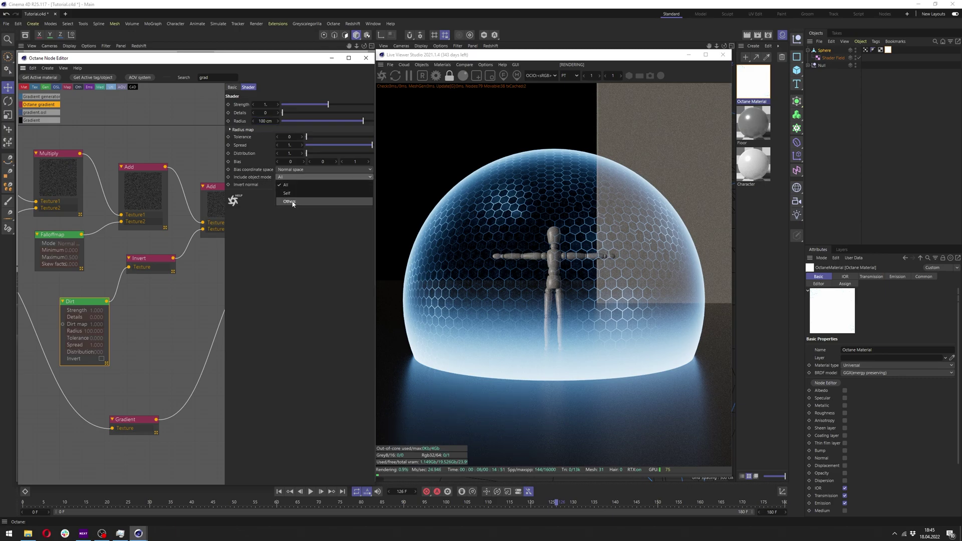
left_click(292, 199)
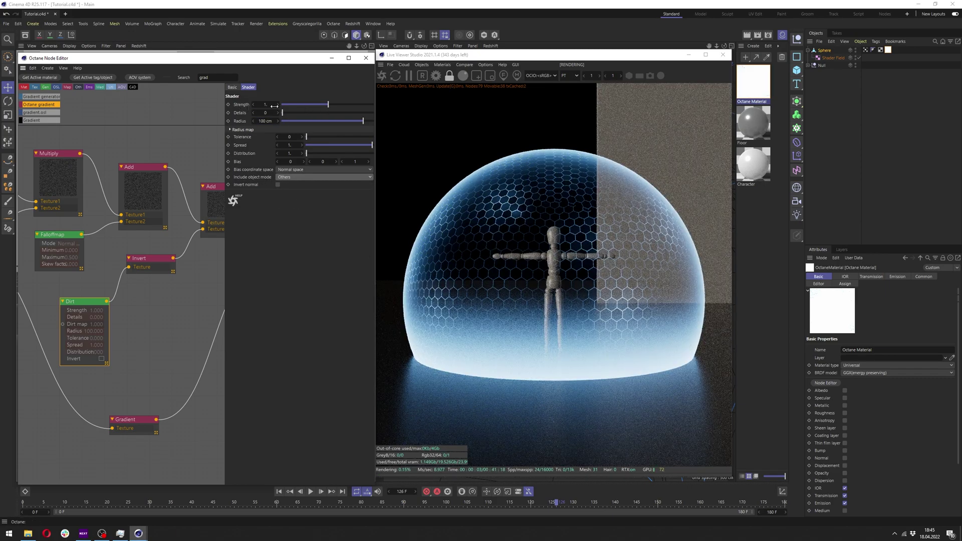
Lower the Dirt node's strength to 0.1
left_click_drag(328, 104, 301, 104)
double_click(268, 105)
type("0.1")
key("Return")
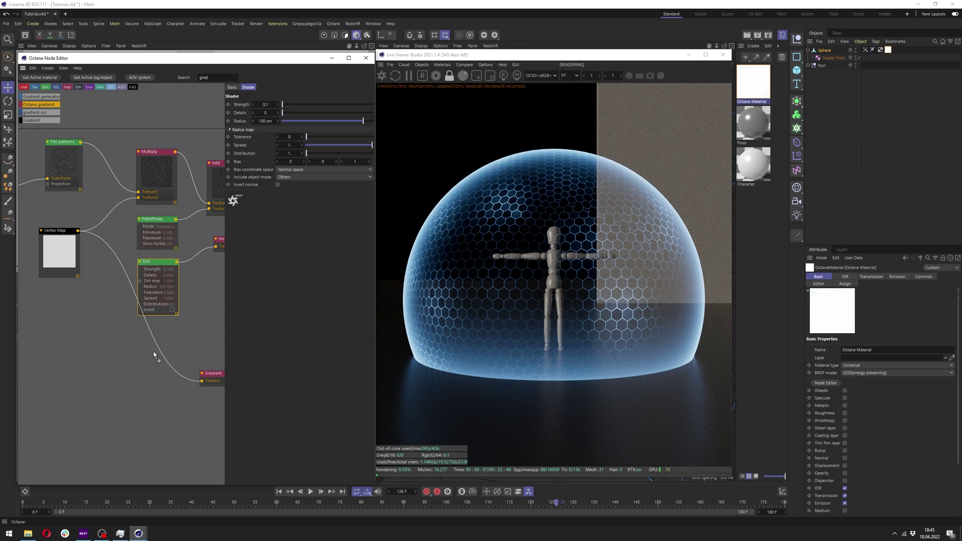
Insert another gradient node between the Vertex Map and the existing Gradient, and solo it in the render
left_click_drag(159, 351, 148, 379)
right_click(163, 384)
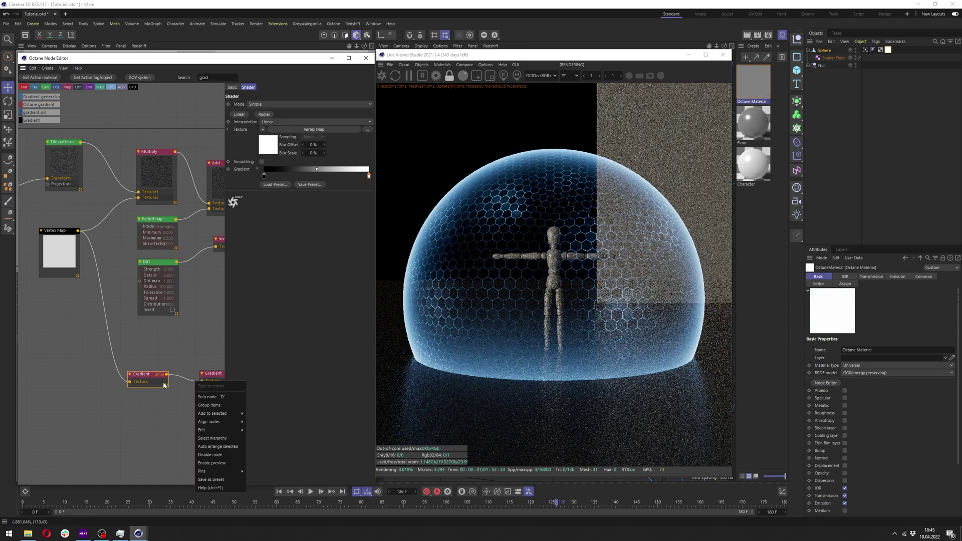
left_click(210, 399)
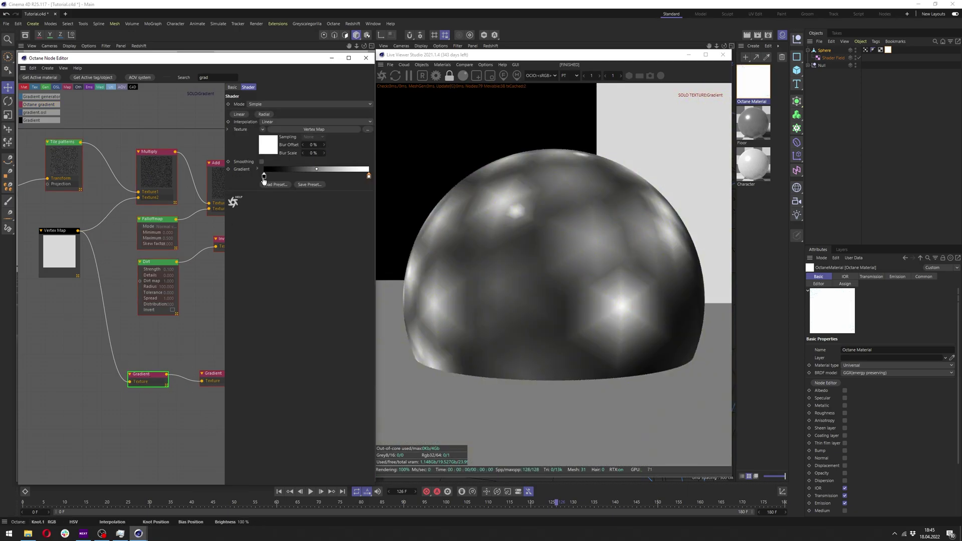
Add and space out knots on the new gradient so that three black and three white knots alternate into ring bands
left_click(289, 176)
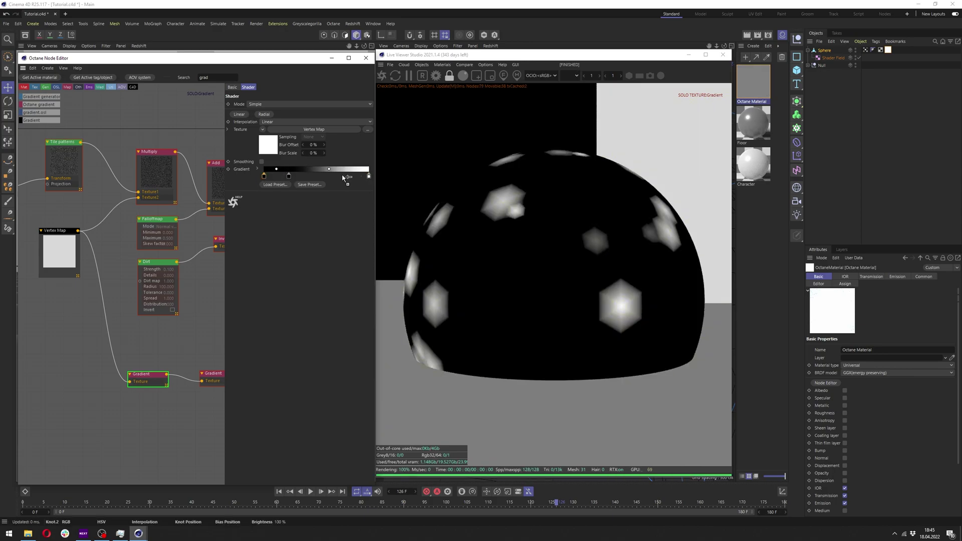
left_click(342, 176)
left_click_drag(288, 176, 336, 177)
left_click_drag(264, 175, 289, 177, "ctrl")
left_click_drag(298, 177, 343, 177)
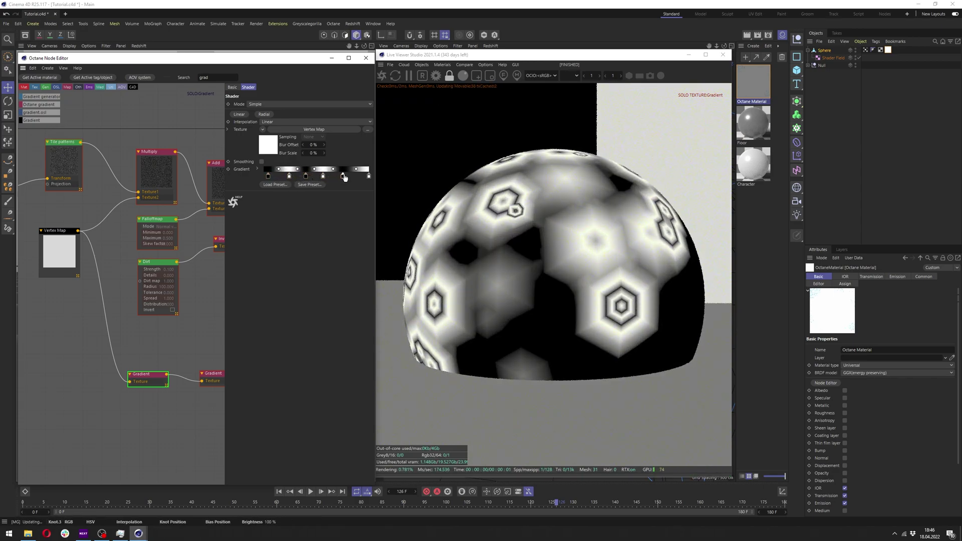
Solo the darkened second Gradient to examine its output, and return to the full render
right_click(208, 380)
left_click(221, 397)
middle_click_drag(211, 381, 131, 370)
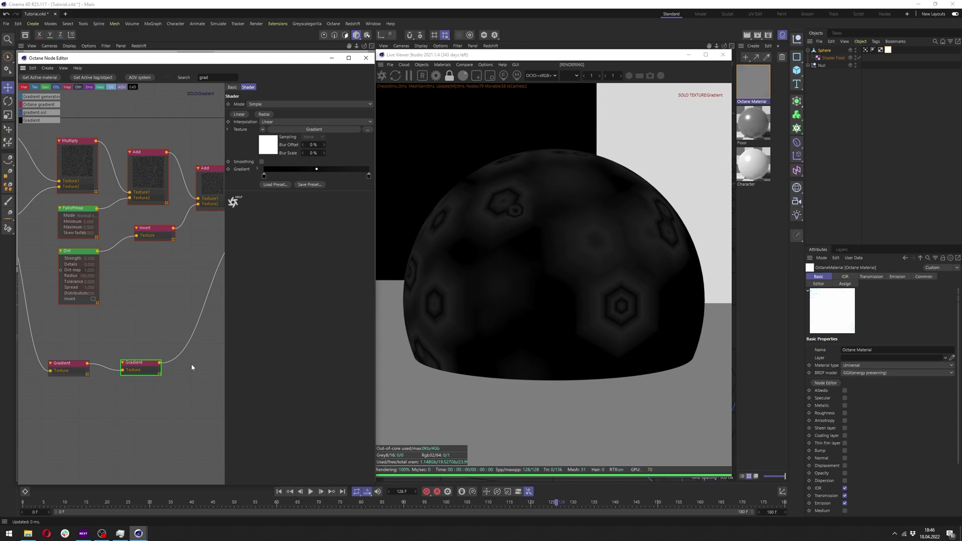
right_click(129, 375)
left_click(143, 393)
scroll(148, 345, "down", 1)
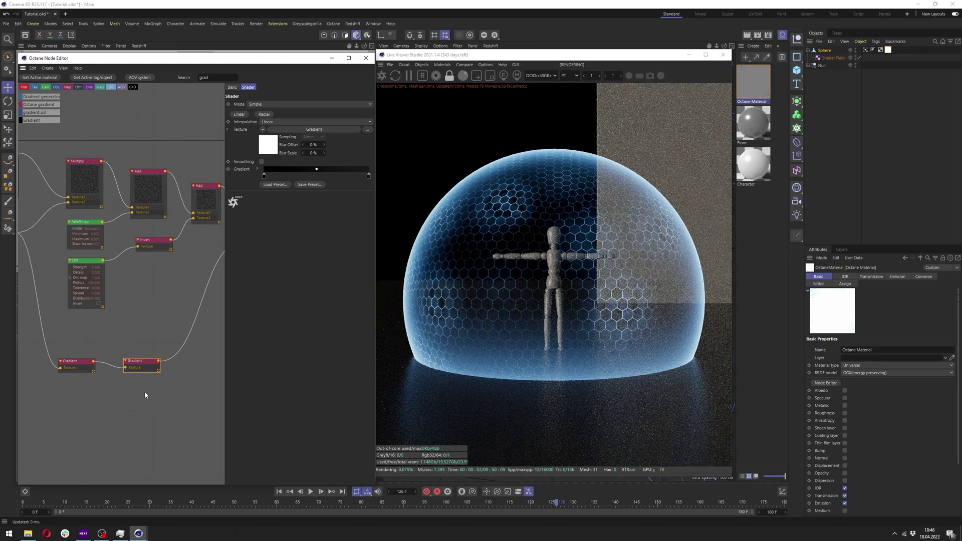
Raise the color value of the second Gradient's end knot to 18 %
left_click(257, 168)
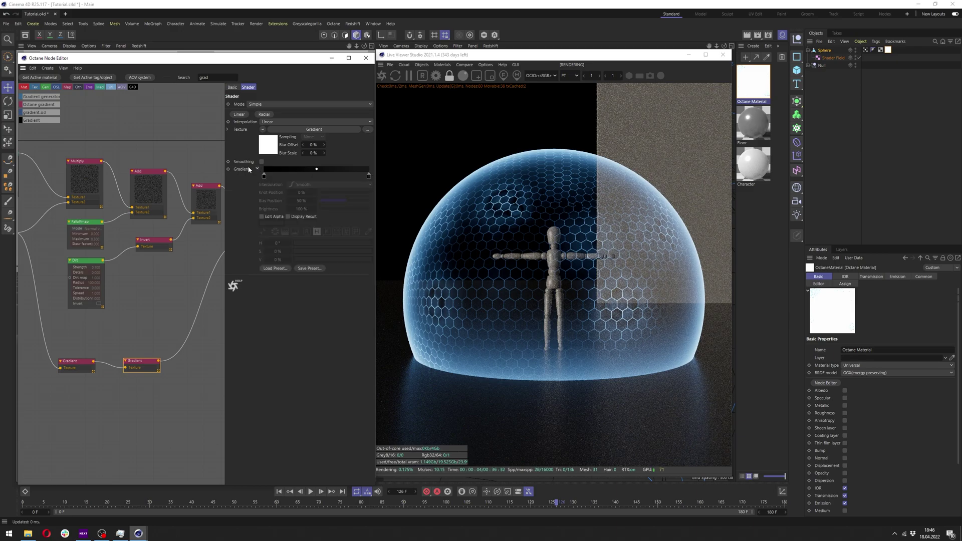
left_click(369, 176)
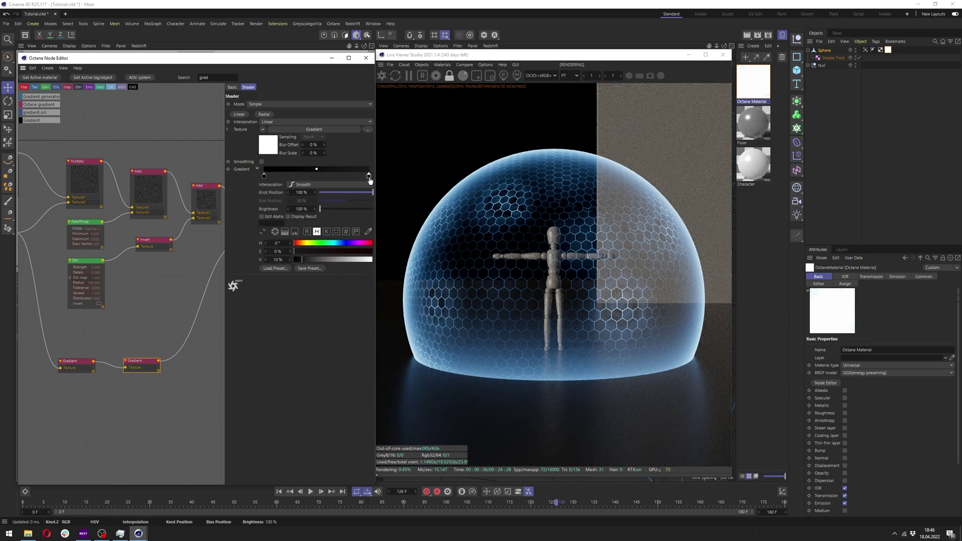
left_click_drag(142, 370, 143, 370)
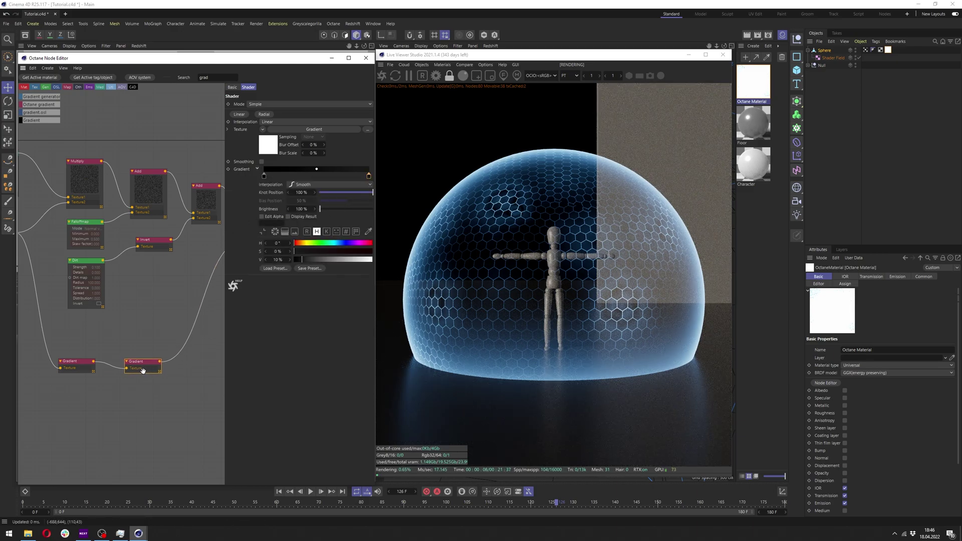
left_click(309, 260)
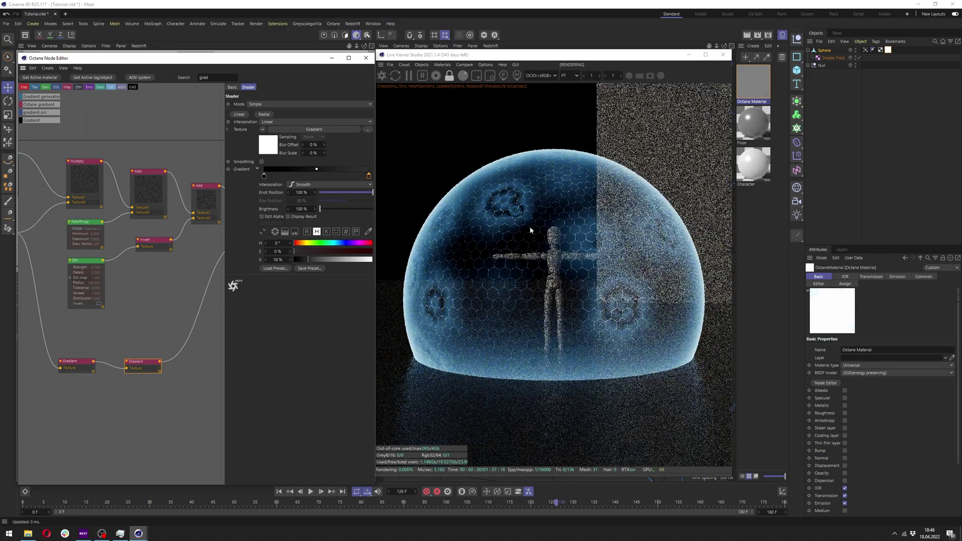
Examine the brightened second Gradient in solo mode and restore the full material render
right_click(157, 381)
left_click(169, 395)
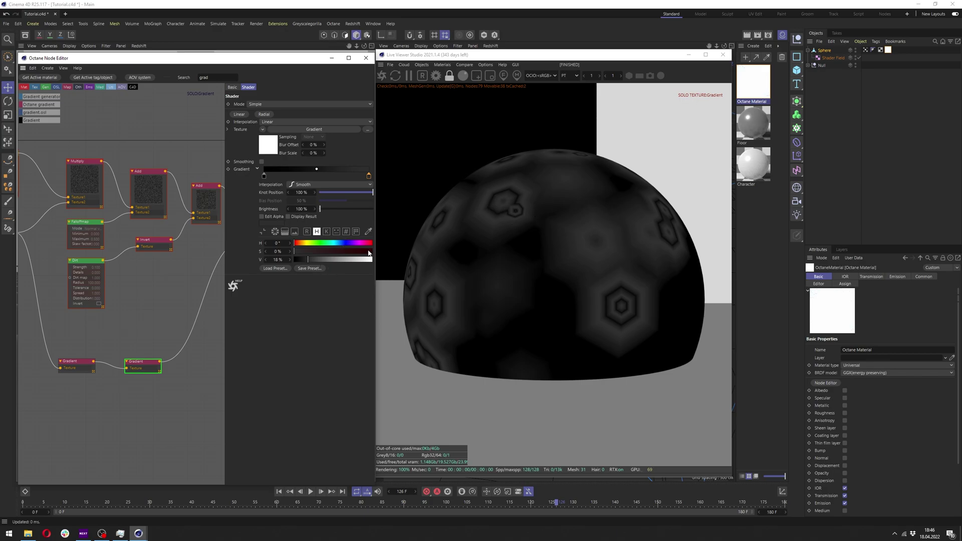
left_click(824, 51)
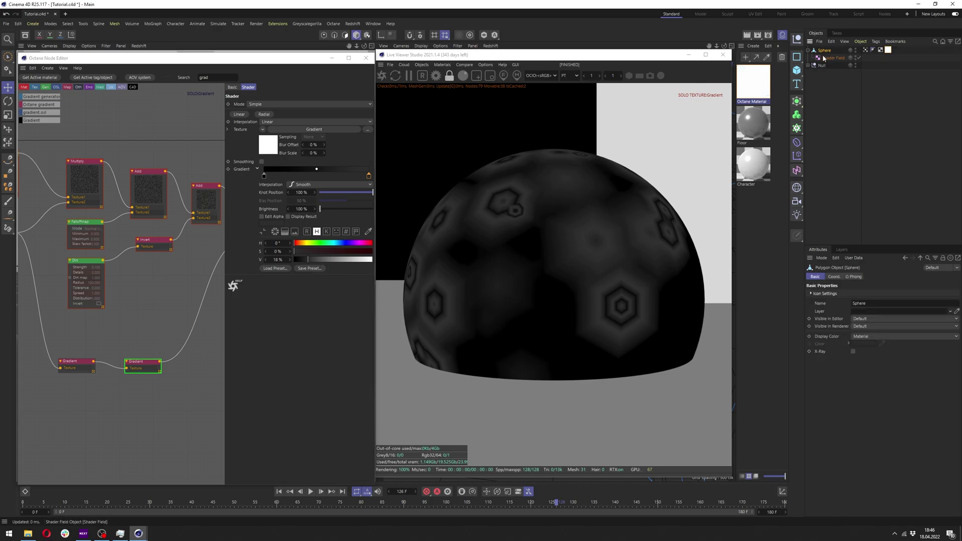
right_click(136, 365)
left_click(151, 379)
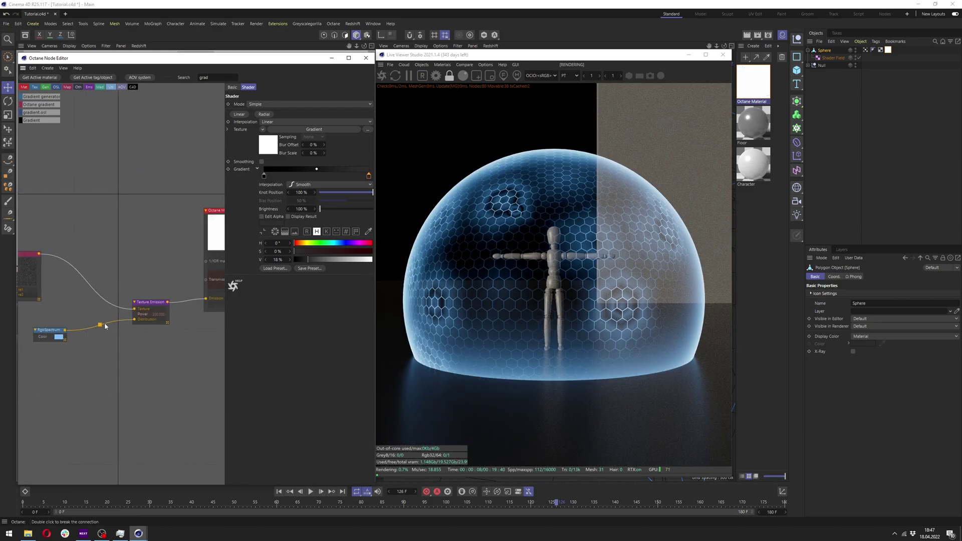
Enable post effects in the Octane settings with bloom power about 140 and cutoff about 0.2, and close the settings
left_click(150, 307)
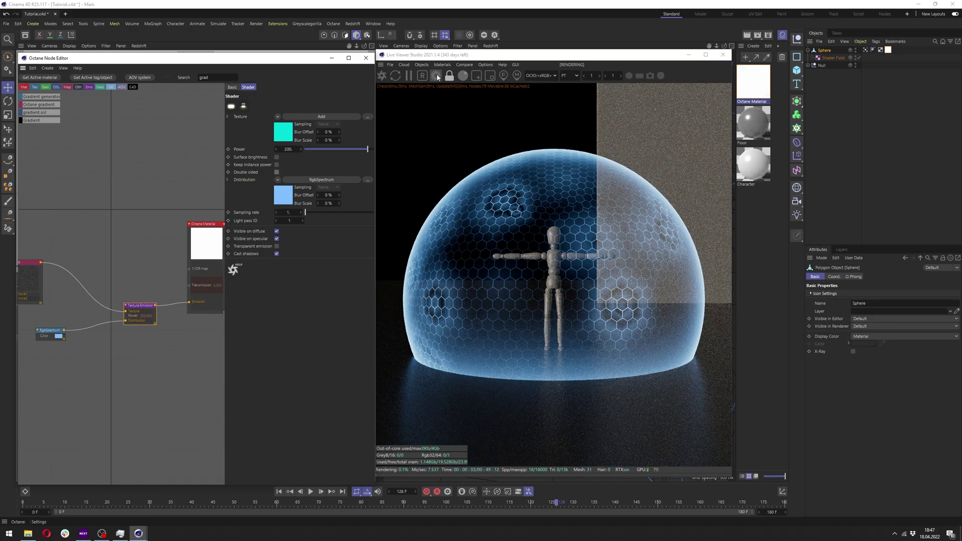
left_click(435, 75)
left_click(64, 26)
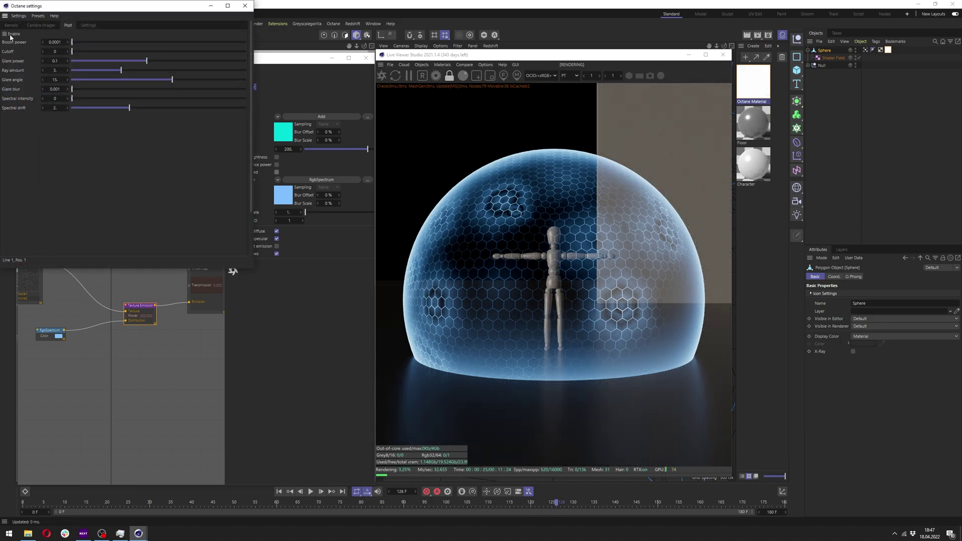
left_click_drag(78, 45, 225, 42)
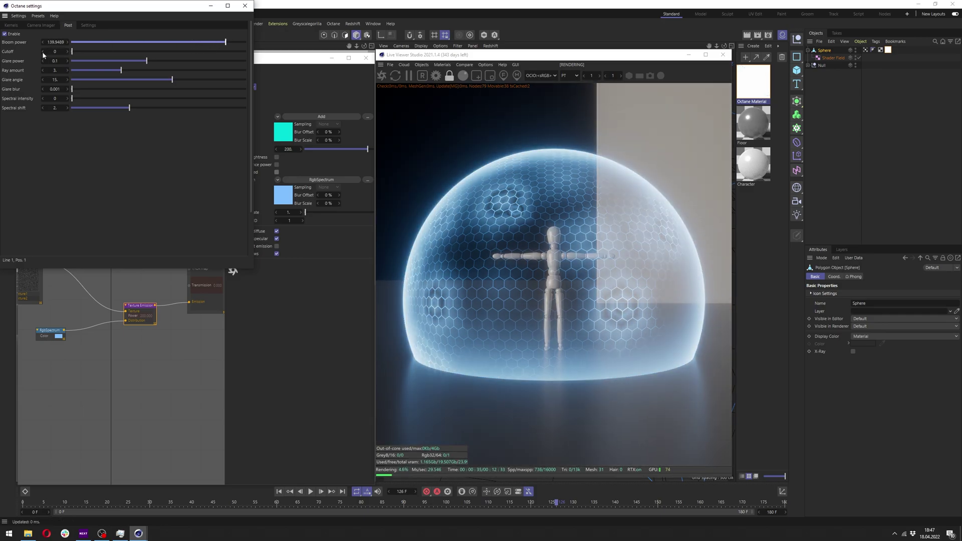
left_click_drag(77, 52, 108, 48)
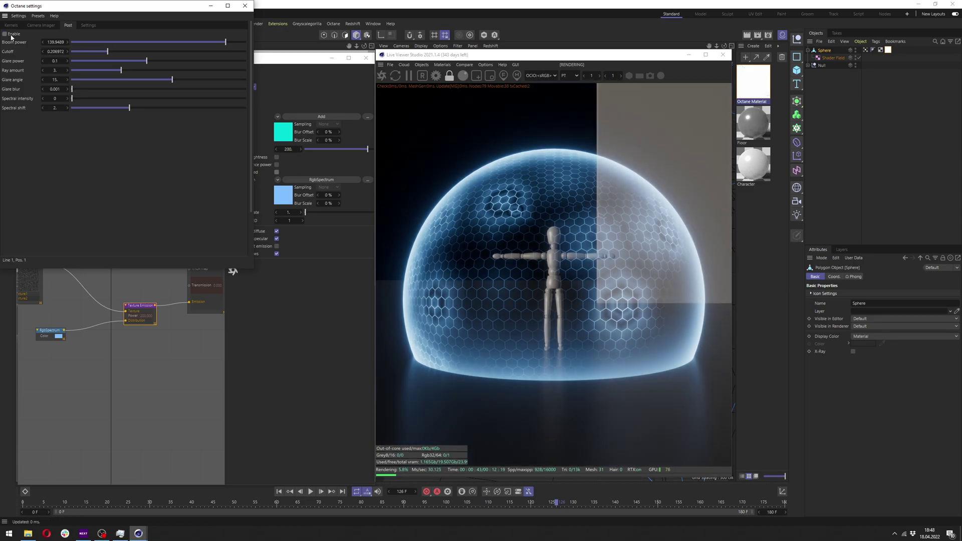
left_click(245, 6)
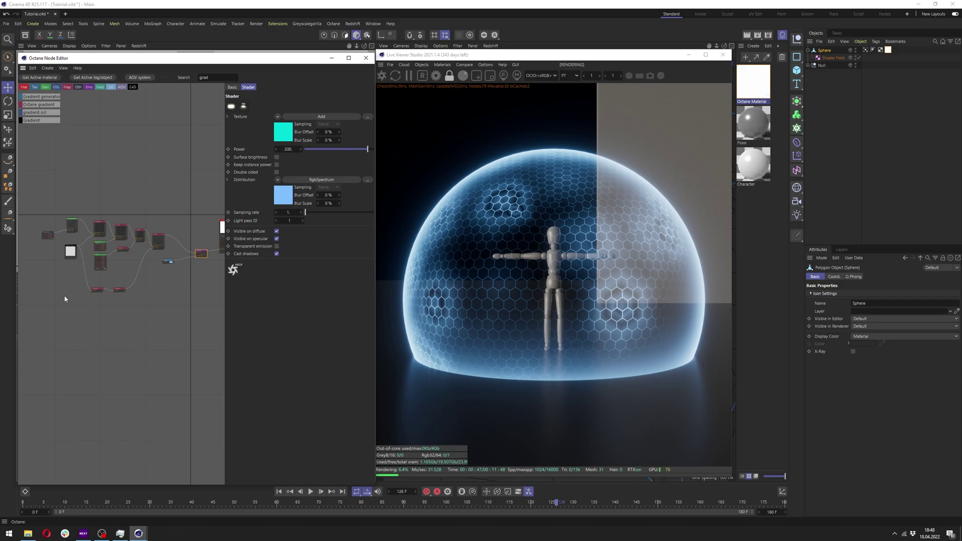
Duplicate the complete material node network below the original and link the sphere's Vertex Map tag to the copied Vertex Map node
left_click_drag(41, 313, 175, 217)
middle_click_drag(168, 315, 155, 307)
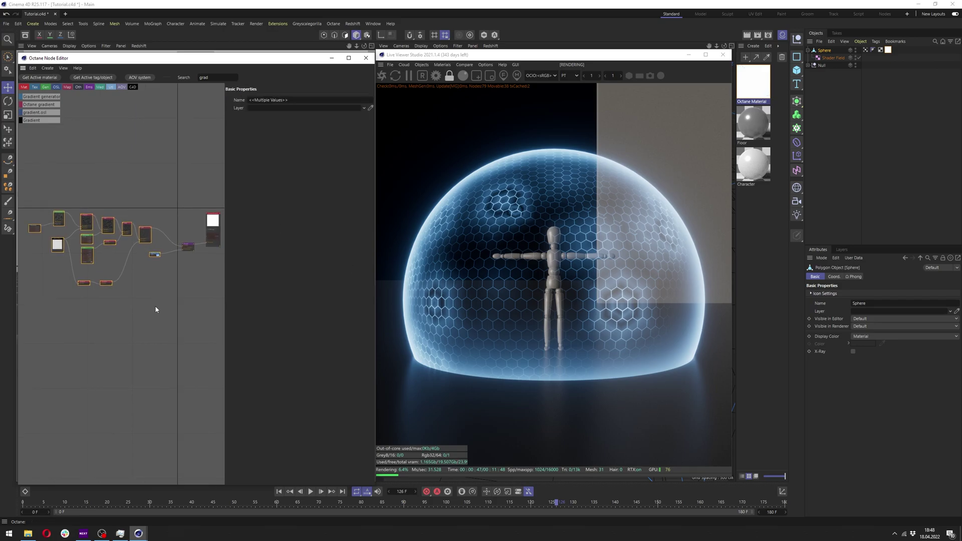
scroll(156, 308, "down", 3)
left_click_drag(181, 310, 43, 209)
left_click_drag(174, 250, 176, 324, "ctrl")
middle_click_drag(80, 334, 110, 329)
scroll(110, 329, "up", 4)
left_click(78, 329)
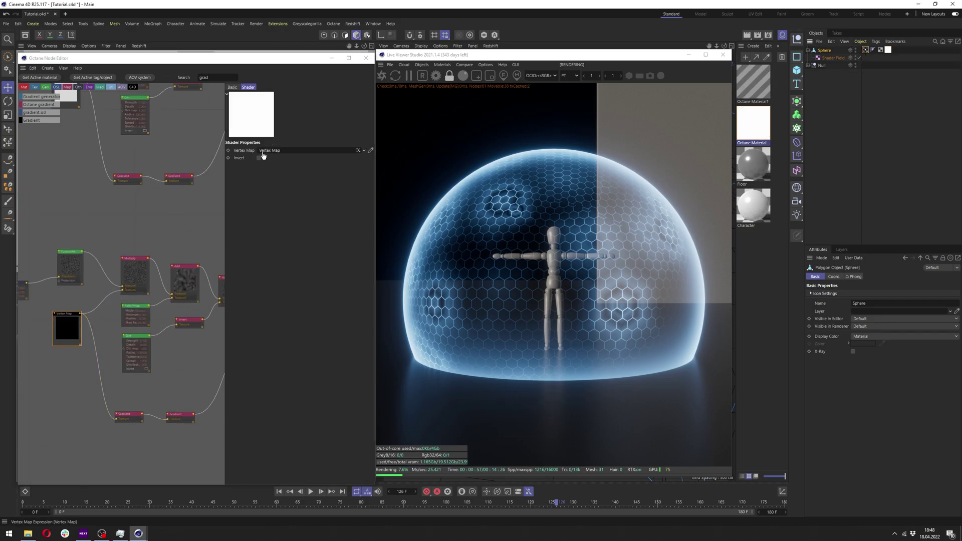
Add a Mix material node and connect the original and duplicated Octane materials to its two material inputs
scroll(83, 251, "down", 5)
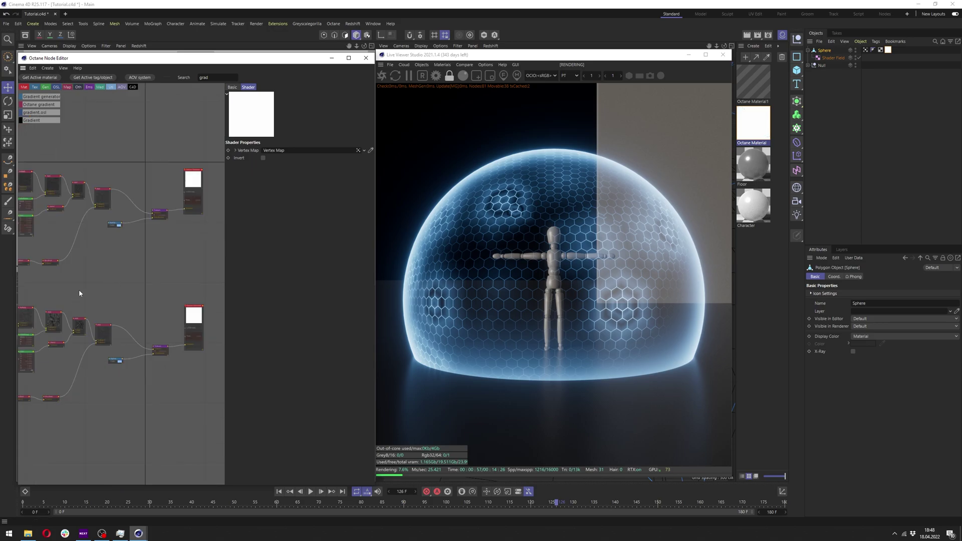
middle_click_drag(80, 290, 32, 286)
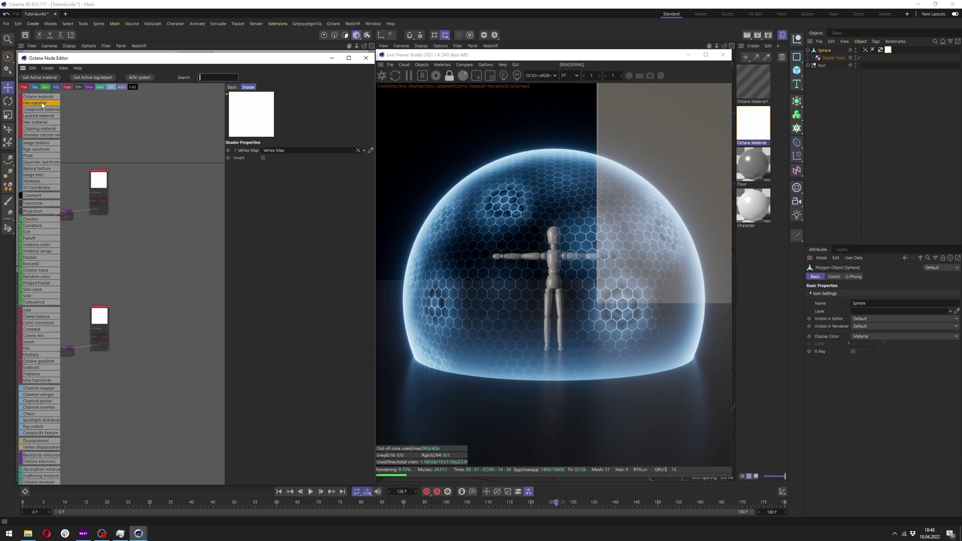
left_click_drag(40, 103, 161, 268)
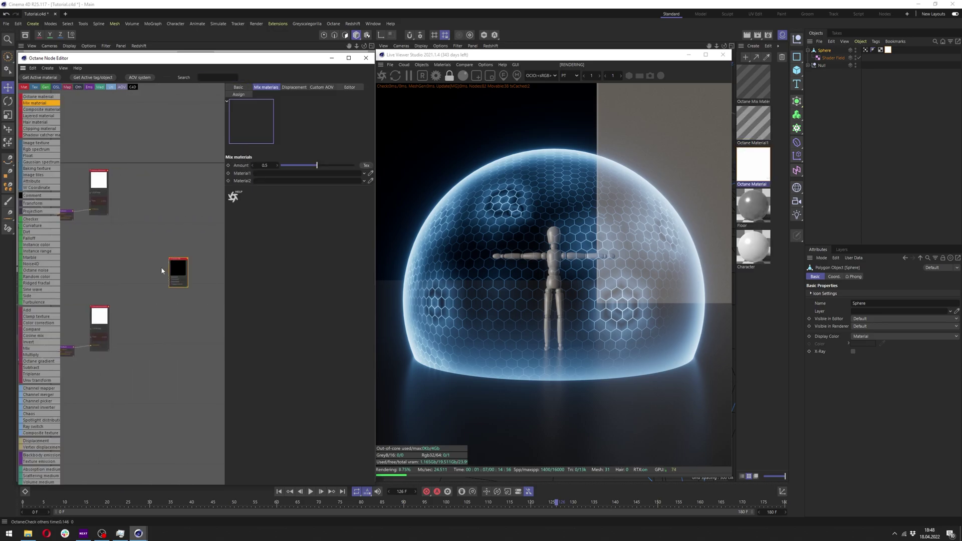
mouse_move(101, 306)
left_mouse_down()
mouse_move(149, 275)
mouse_move(102, 300)
left_mouse_up()
left_click_drag(113, 299, 176, 279)
mouse_move(176, 274)
left_mouse_down()
mouse_move(113, 170)
mouse_move(175, 275)
left_mouse_up()
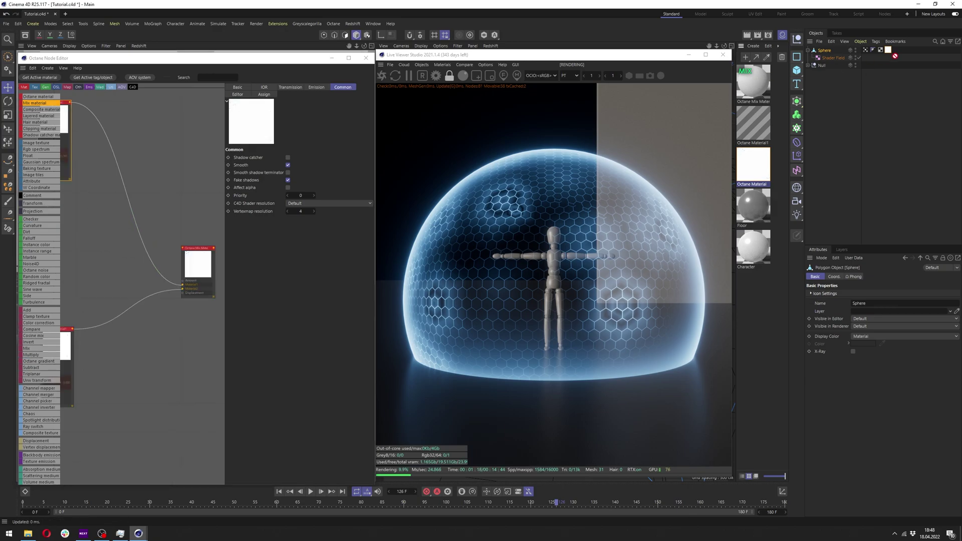
Replace the sphere's assigned material with the mix material and set its mix amount to 0
left_click_drag(890, 51, 890, 52)
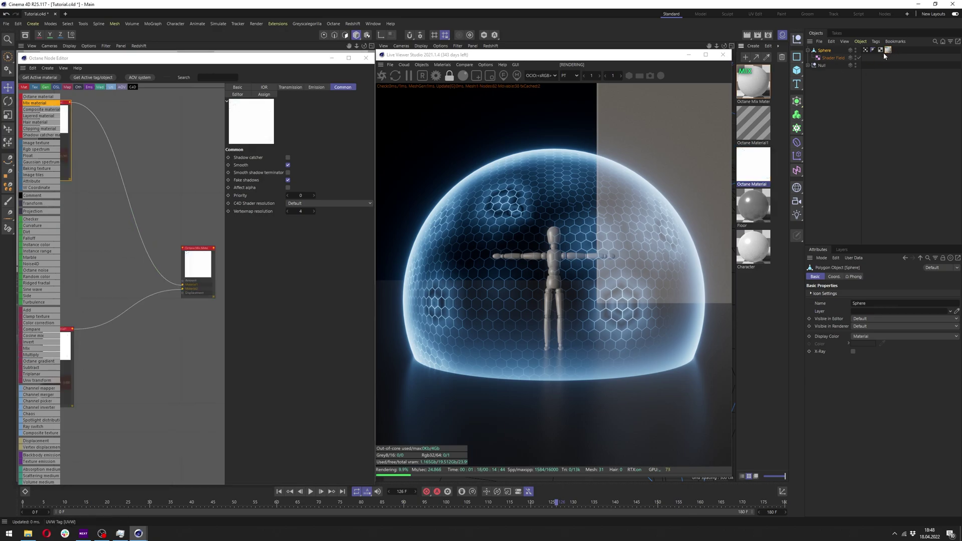
left_click(197, 263)
middle_click_drag(104, 250, 173, 260)
left_click_drag(315, 165, 280, 164)
middle_click_drag(188, 273, 126, 258)
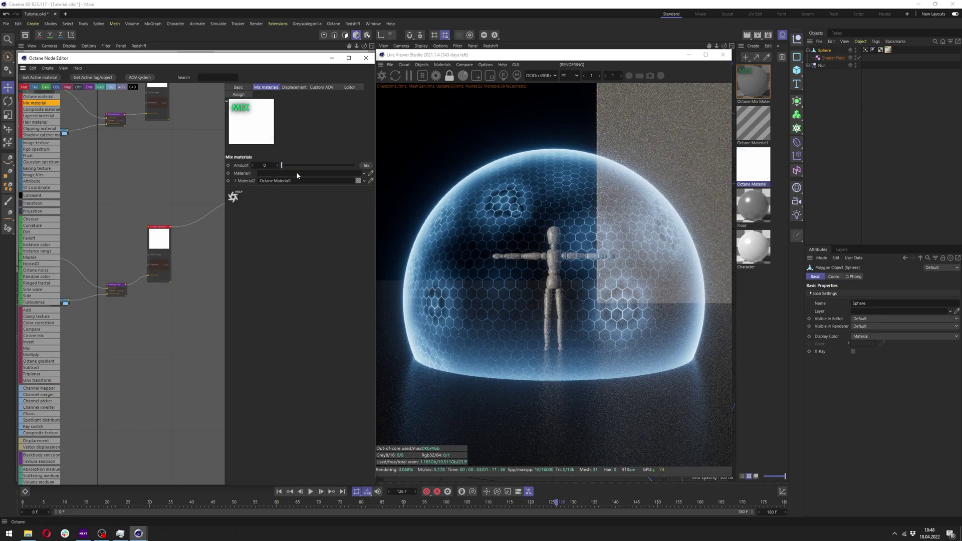
Enable double-sided emission on the Texture Emission node of the duplicated material
middle_click_drag(169, 200, 105, 197)
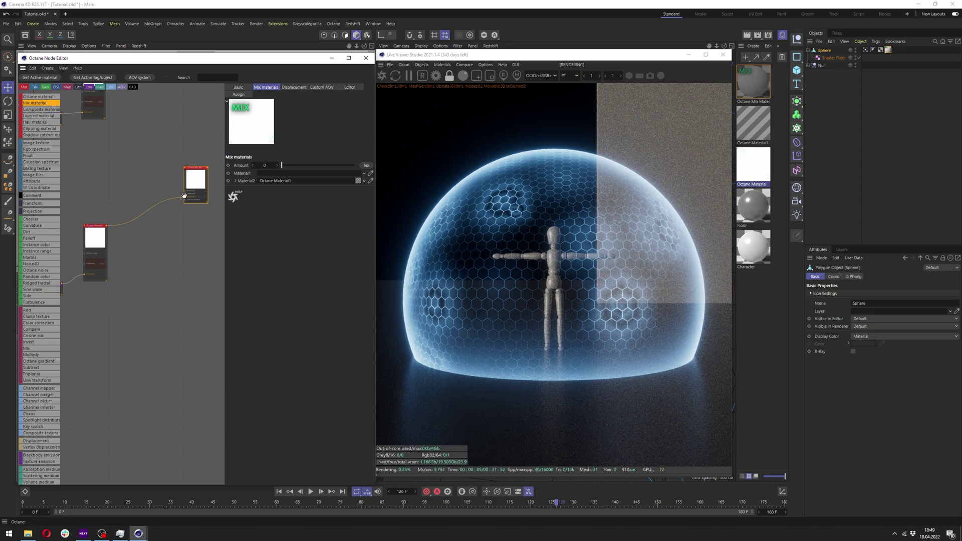
middle_click_drag(130, 173, 132, 221)
middle_click_drag(73, 271, 136, 251)
scroll(94, 250, "up", 3)
middle_click_drag(78, 305, 148, 257)
left_click(211, 249)
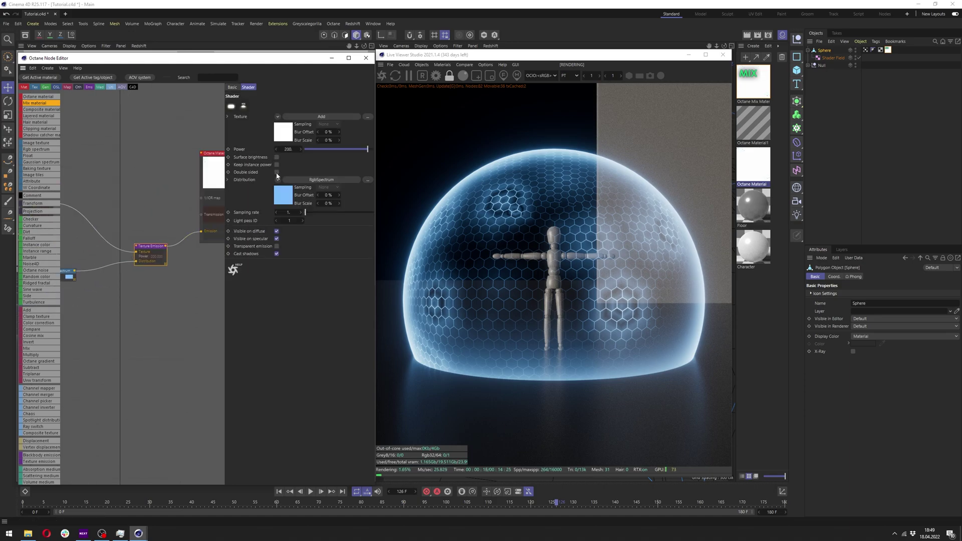
left_click(277, 172)
Connect the original Octane material to the Mix material's first material input and set the mix amount to about 0.81
scroll(179, 208, "down", 2)
middle_click_drag(180, 209, 52, 274)
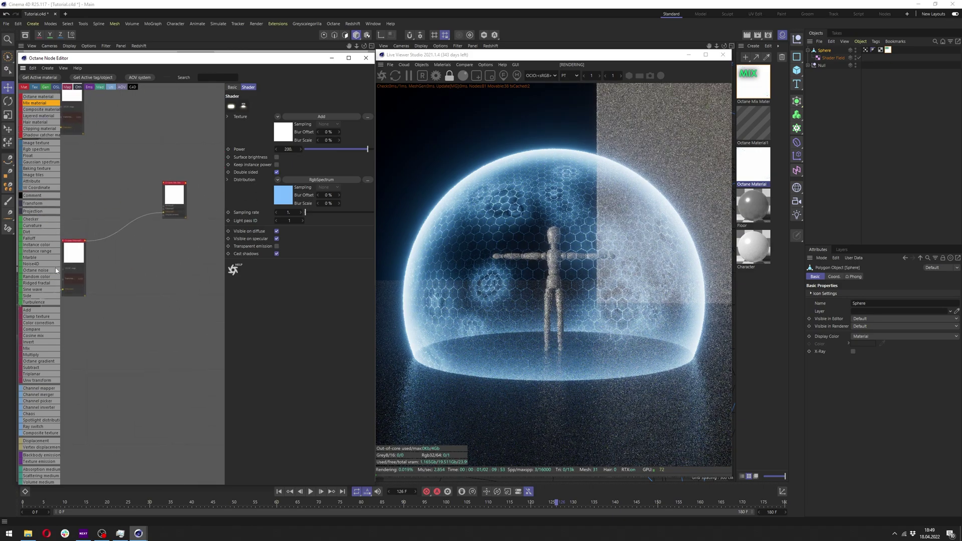
middle_click_drag(98, 99, 90, 176)
left_click_drag(75, 155, 146, 287)
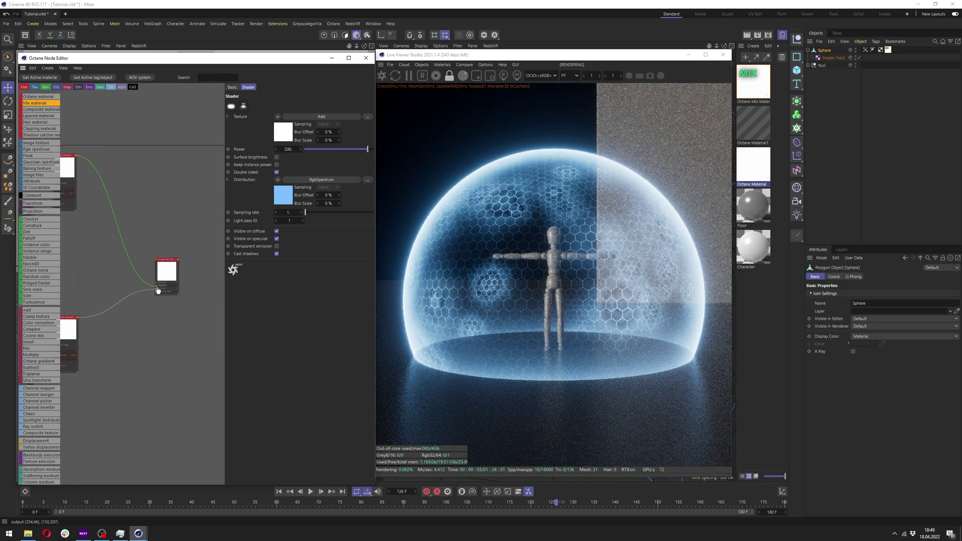
left_click(163, 278)
left_click_drag(270, 163, 269, 163)
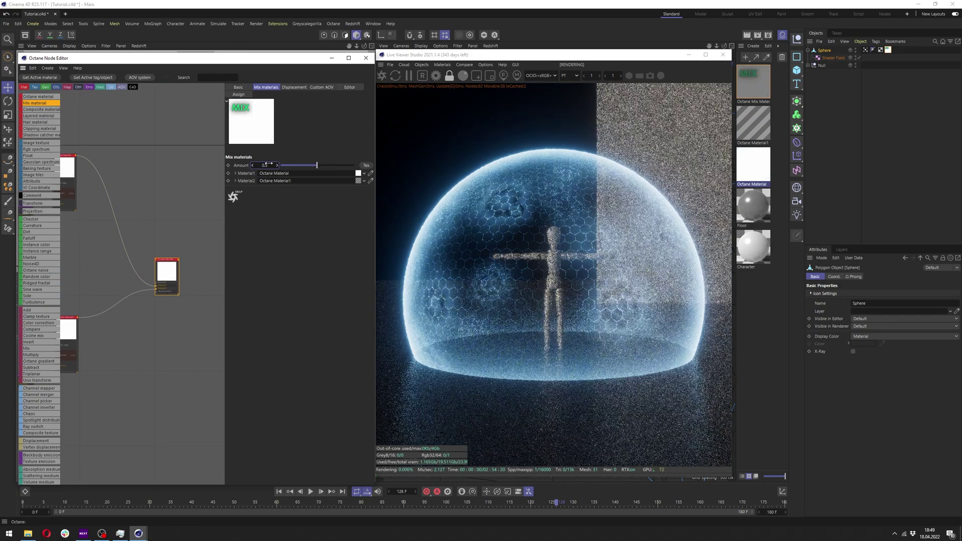
left_click(339, 165)
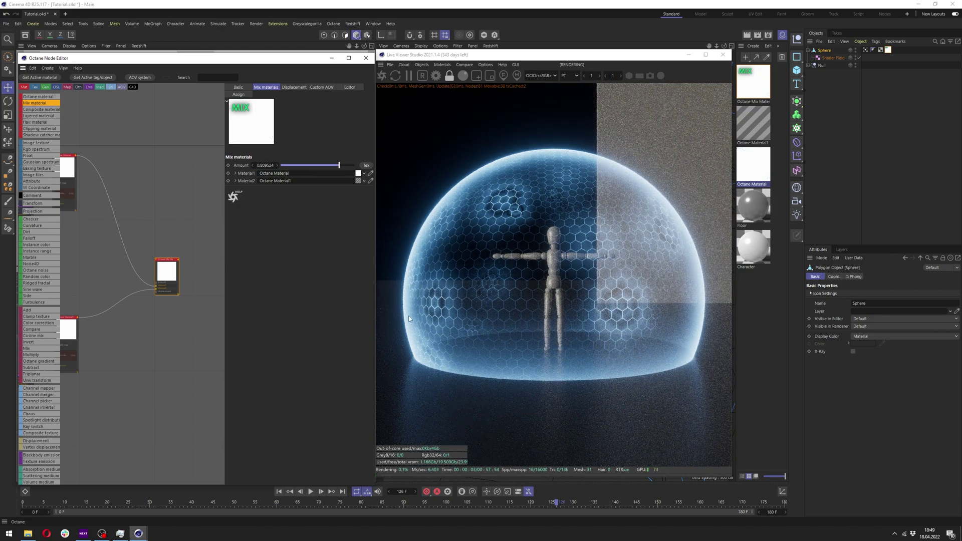
Store the current render for an A/B comparison and compare it with a mix amount of 0 across the dome
left_click(465, 64)
left_click(464, 75)
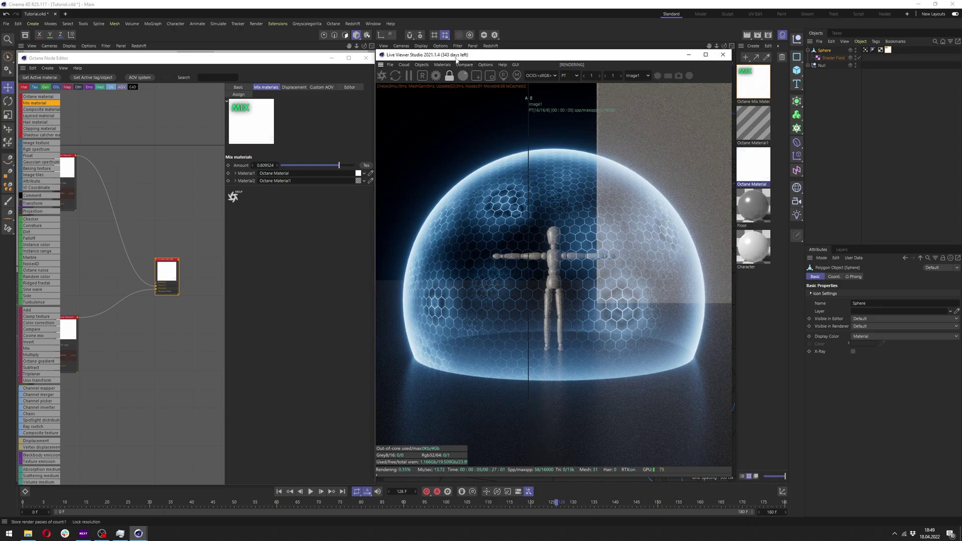
left_click_drag(529, 131, 626, 140)
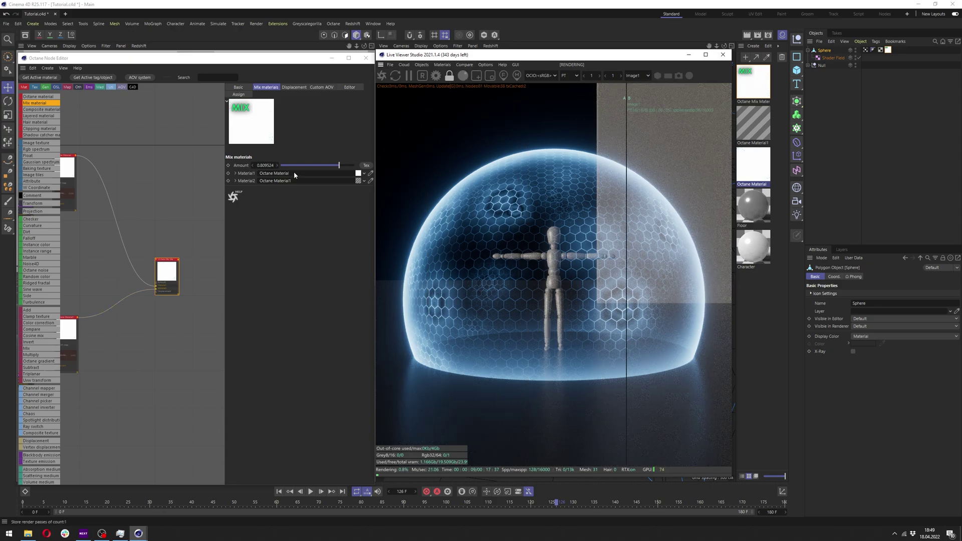
left_click_drag(295, 165, 250, 167)
left_click_drag(626, 320, 613, 341)
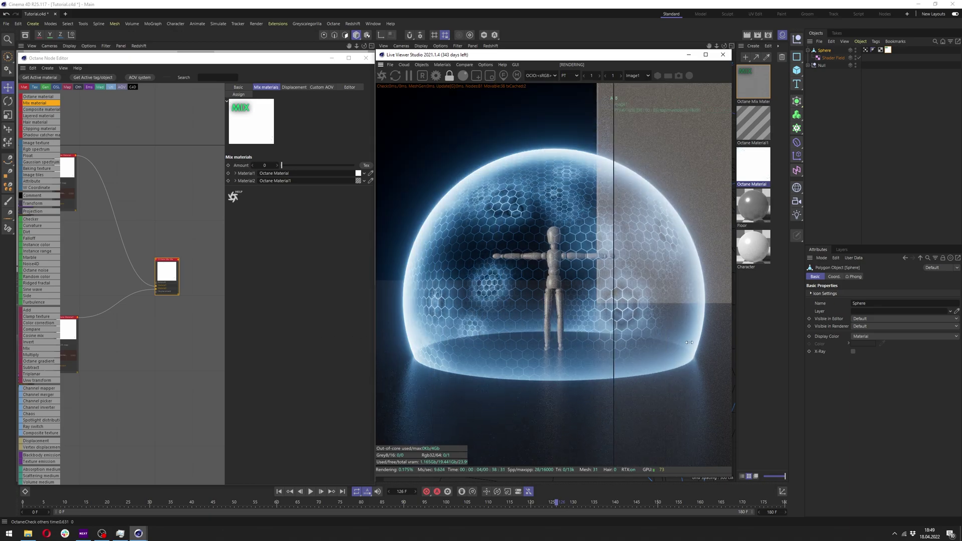
left_click_drag(690, 343, 635, 330)
Set the Mix material's amount to 0.8, compare it with the stored render and turn off the A/B comparison
left_click(266, 164)
type("0.8")
key("Return")
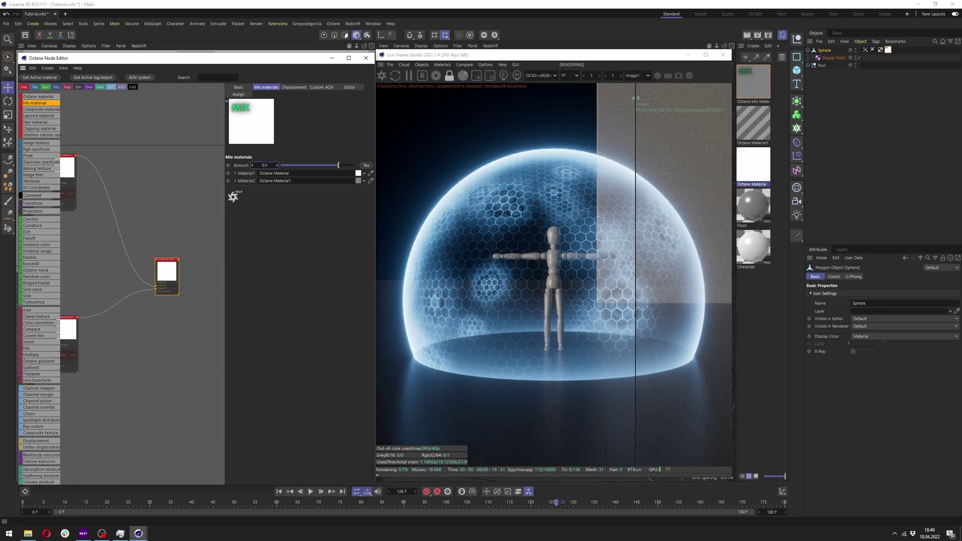
left_click_drag(618, 256, 582, 259)
left_click(465, 64)
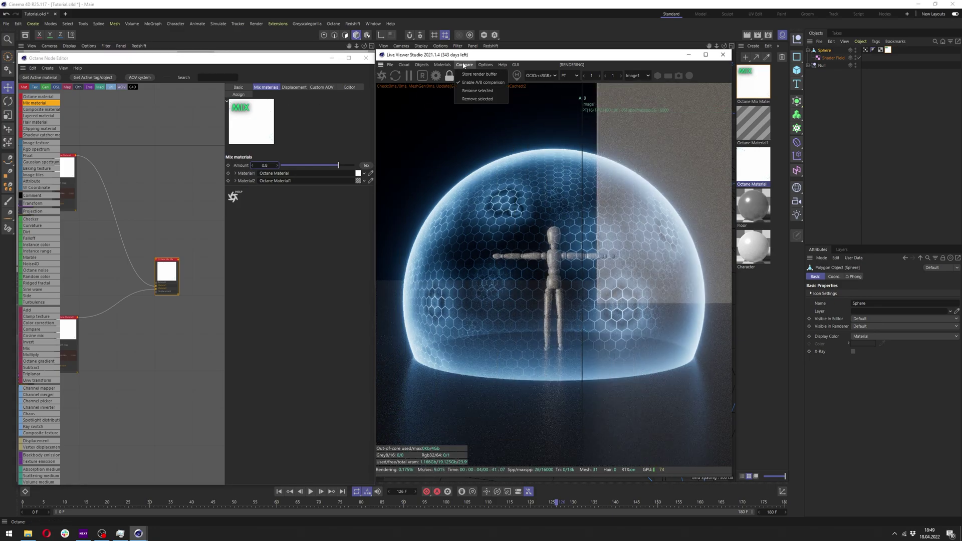
left_click(471, 85)
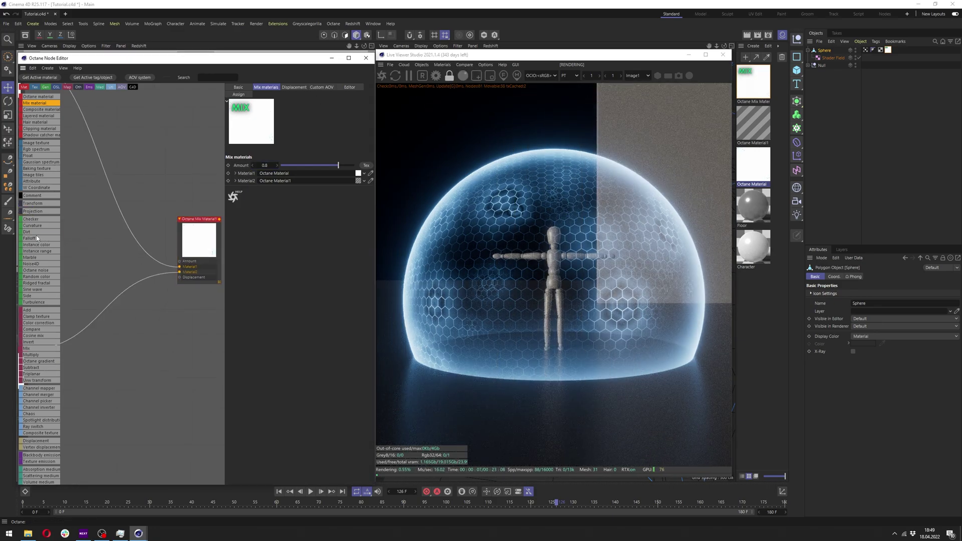
Add a Falloff node to the Mix material's amount input and set its skew factor to about 1.95
left_click_drag(36, 238, 176, 264)
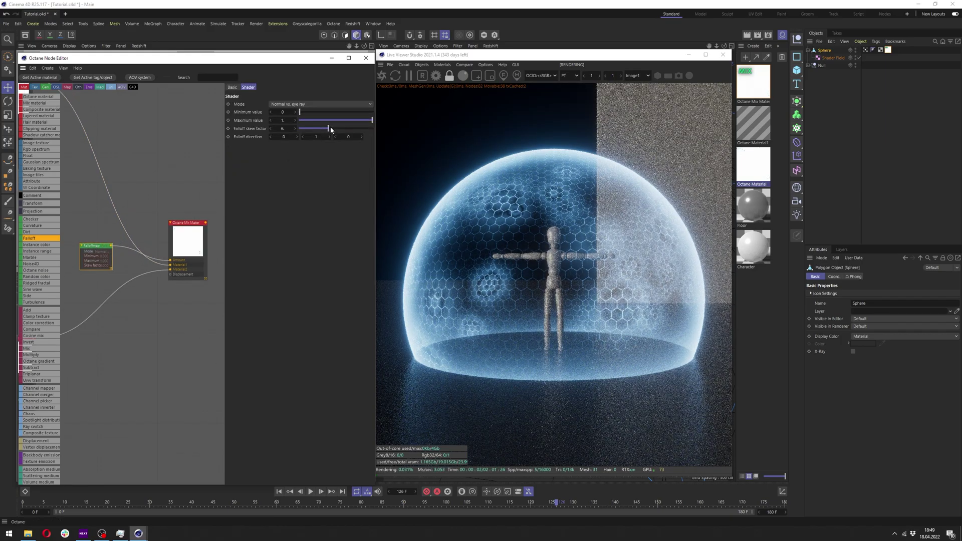
left_click_drag(330, 129, 308, 128)
left_click_drag(303, 120, 371, 120)
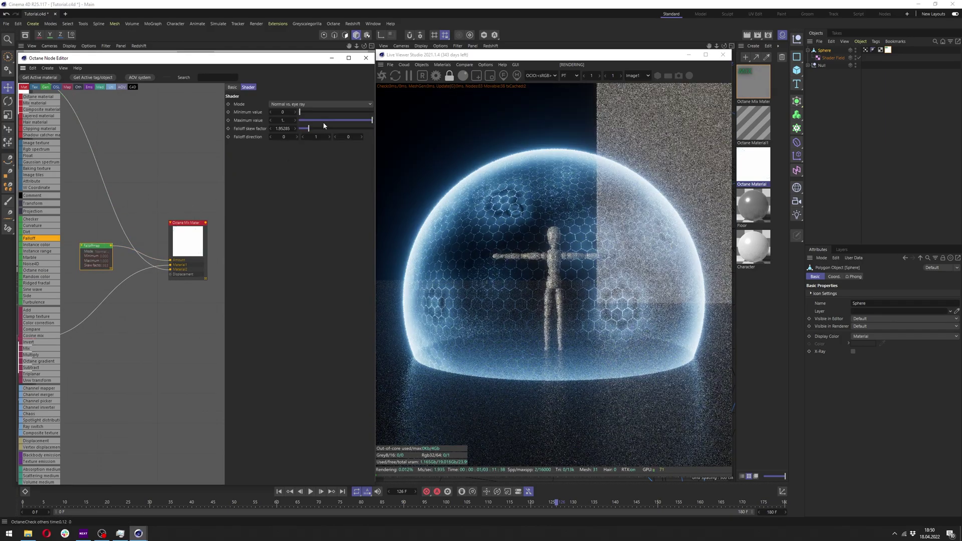
left_click(171, 267)
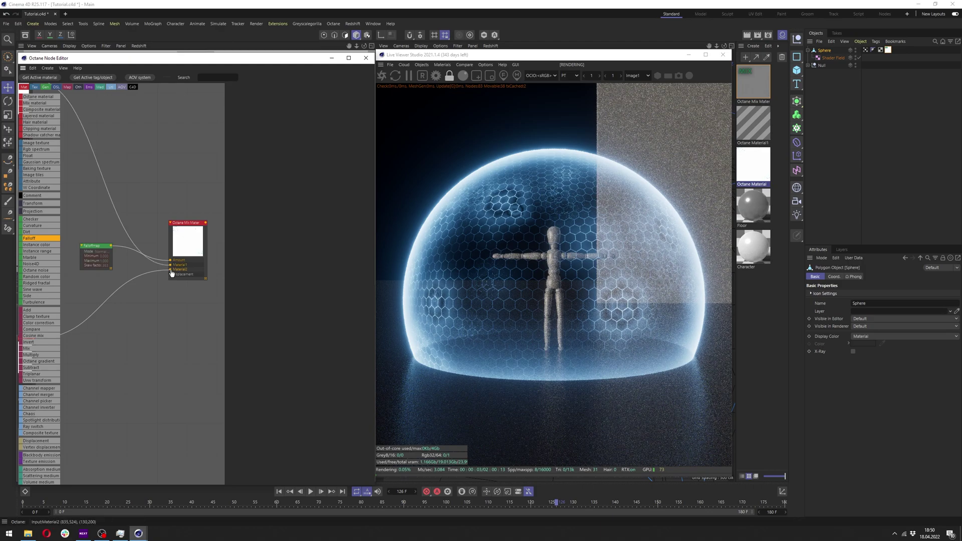
left_click_drag(171, 270, 171, 265)
scroll(169, 271, "down", 1)
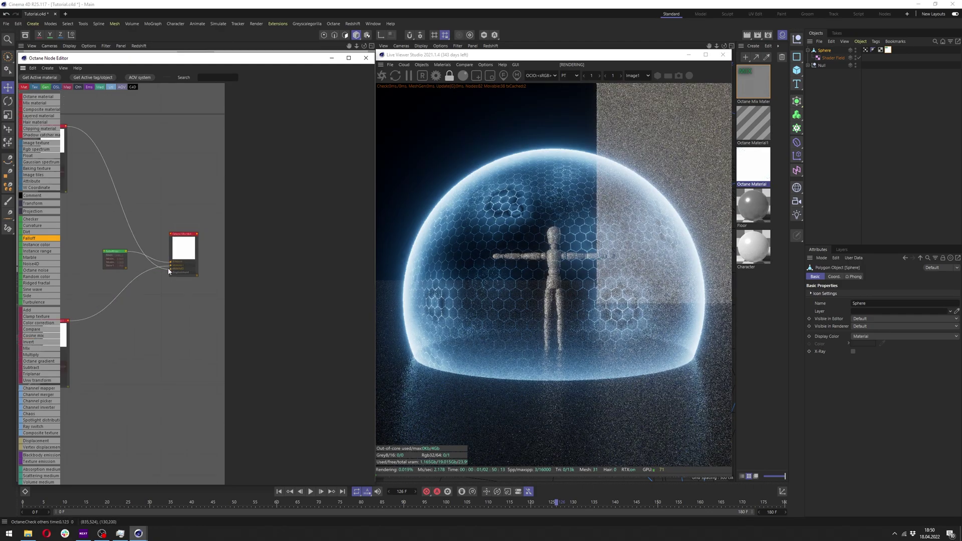
Try falloff skew factors down to 0.1 and set the Falloff node's skew factor to about 2.11
left_click(112, 249)
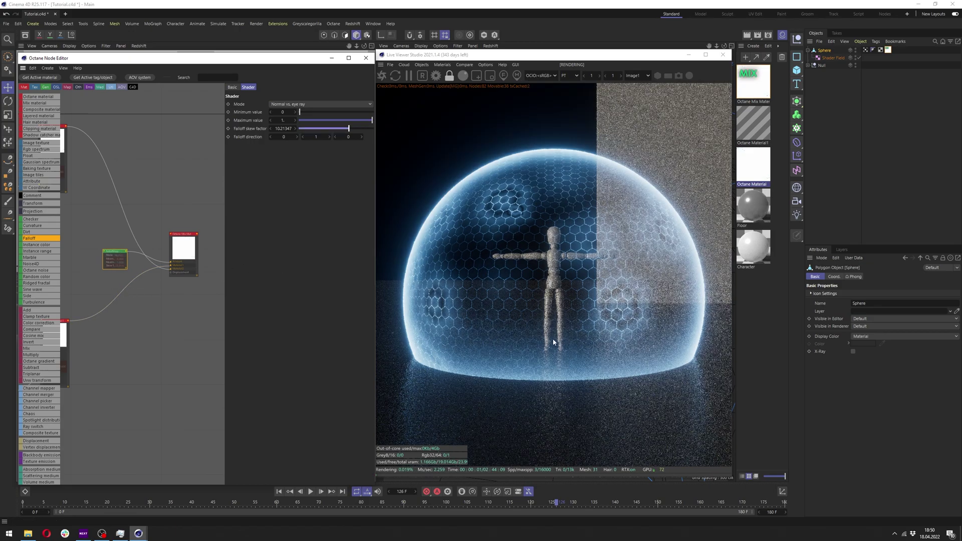
left_click_drag(348, 128, 299, 128)
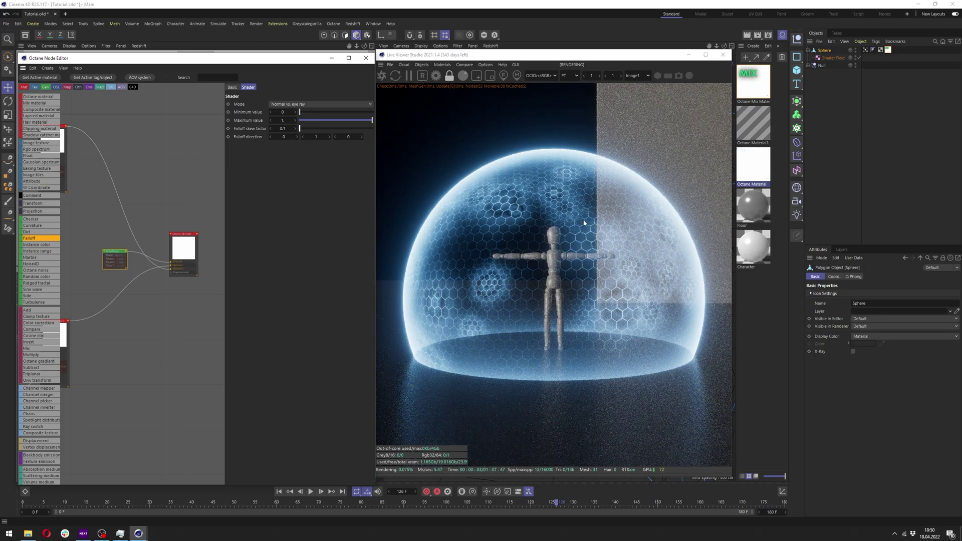
left_click_drag(300, 128, 309, 128)
Define a render region around the character's legs and set the Falloff node's minimum value to about 0.088
left_click(477, 75)
left_click_drag(461, 354, 624, 315)
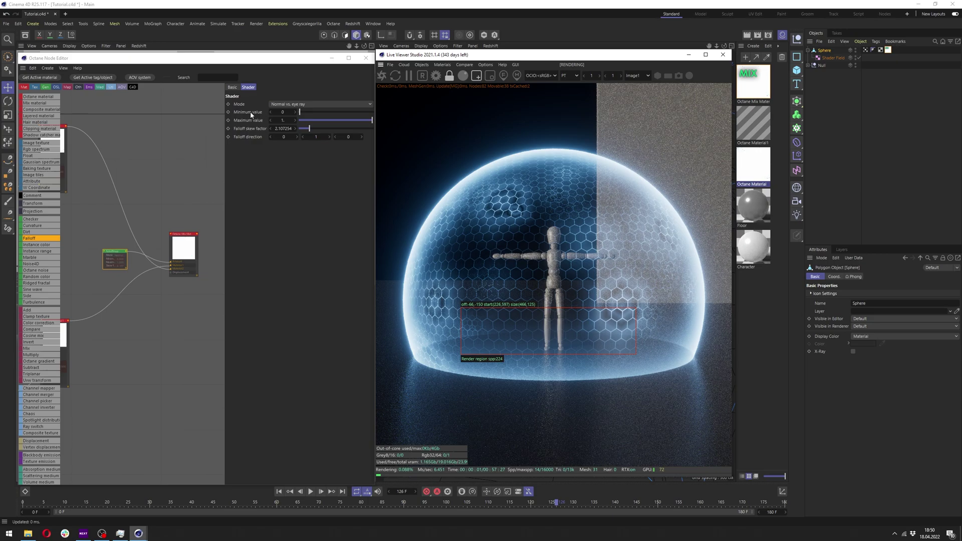
left_click_drag(293, 112, 297, 111)
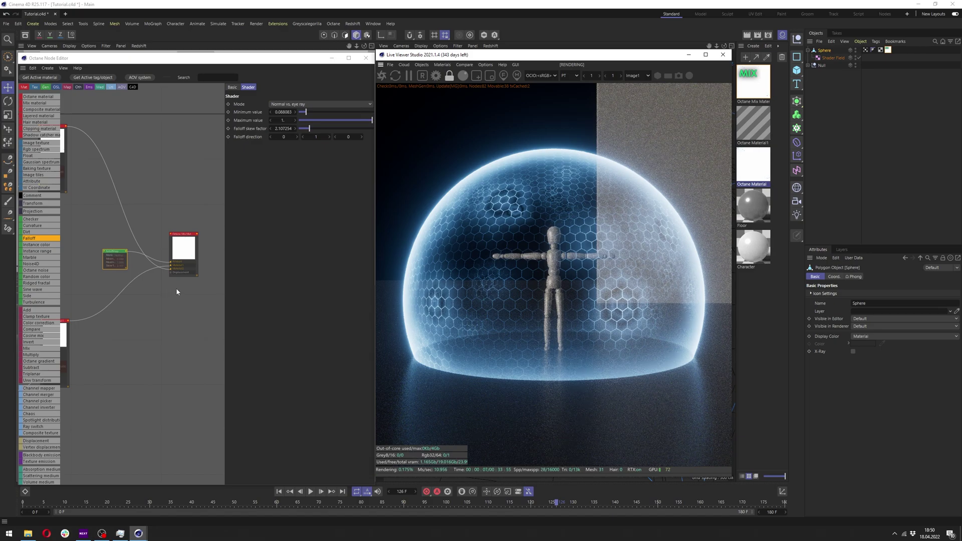
Play the animation to preview the moving force-field pattern, and stop playback
left_click(310, 491)
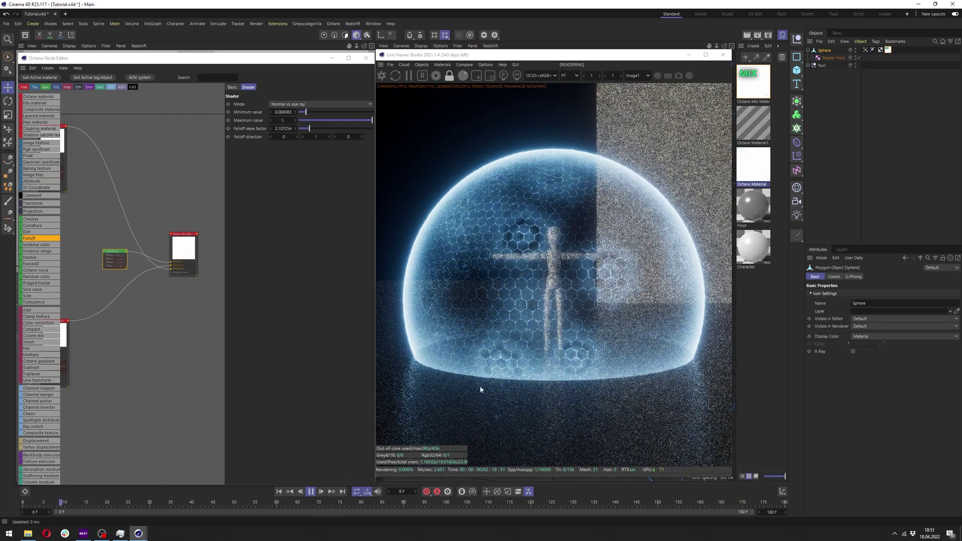
left_click(310, 492)
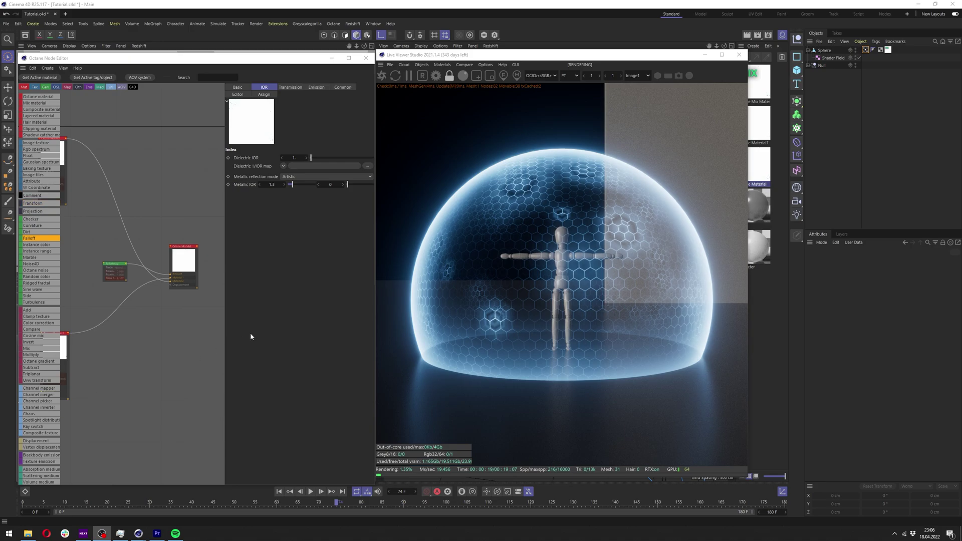
Set the dielectric IOR of both Octane materials together to 1.02
middle_click_drag(105, 242, 174, 234)
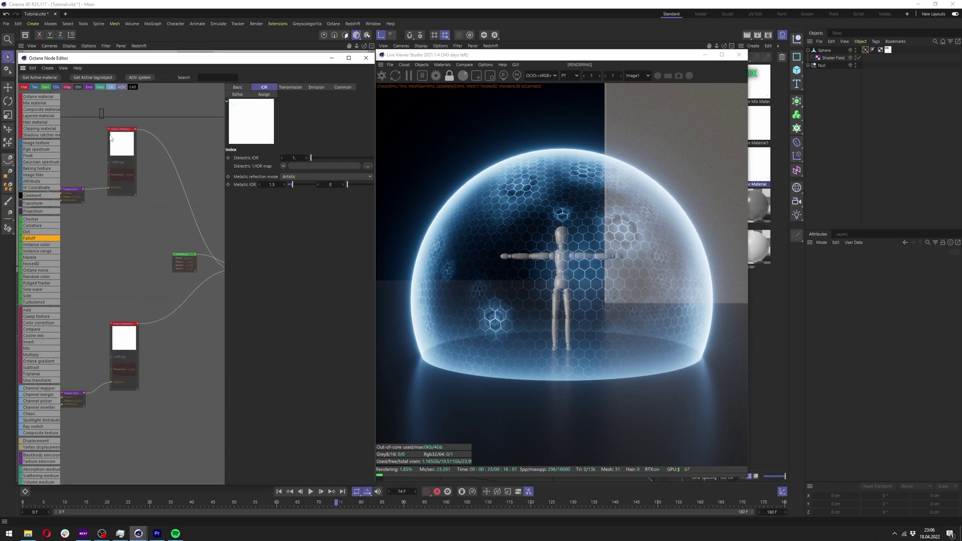
left_click_drag(111, 139, 146, 416)
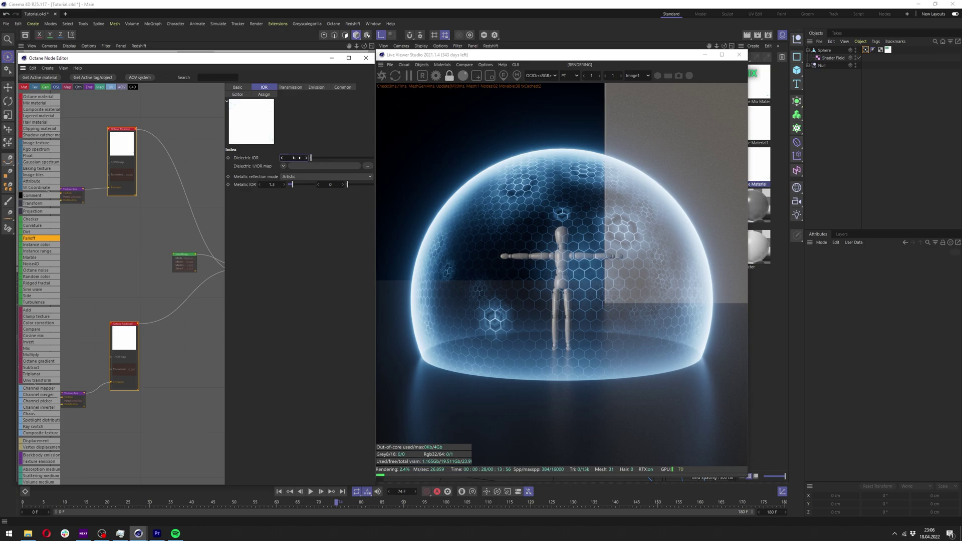
key("Return")
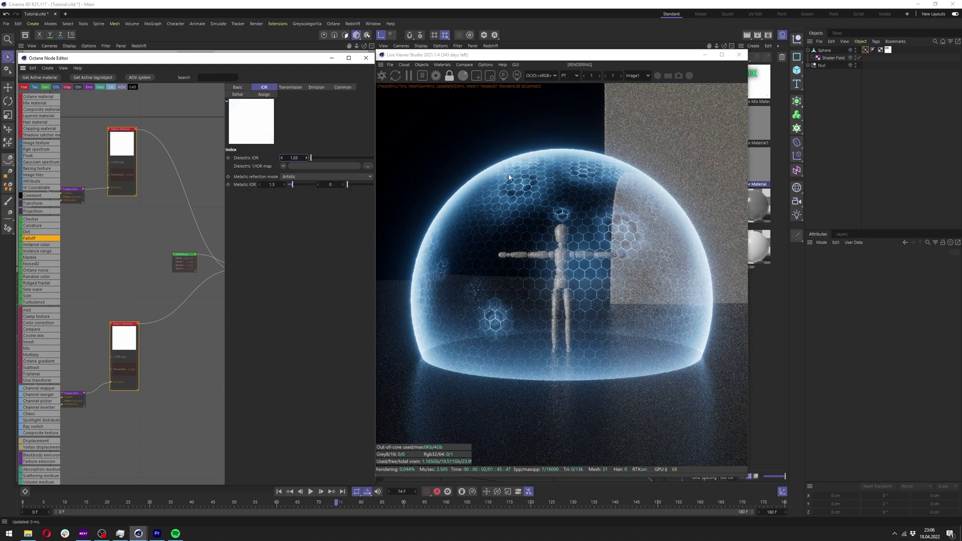
left_click_drag(288, 158, 312, 157)
type("1.0")
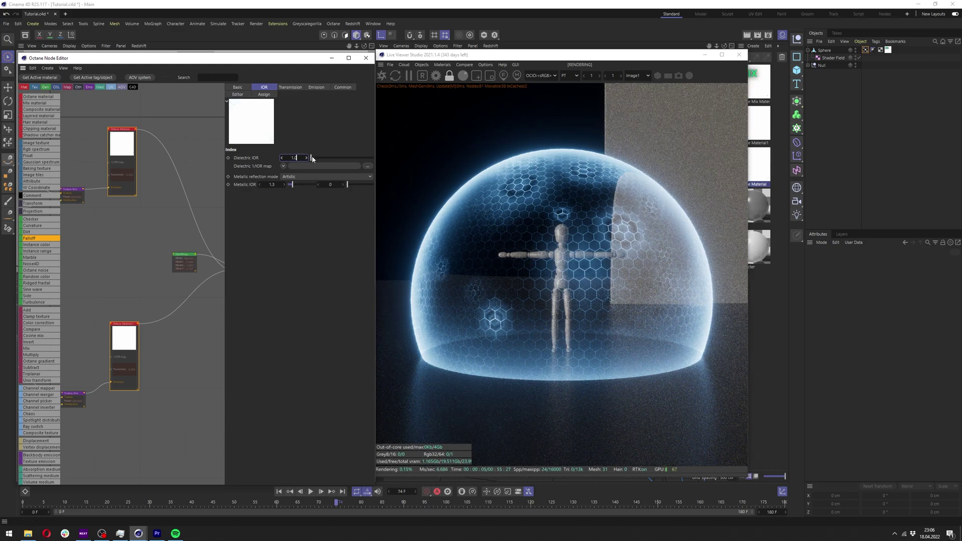
type("2")
key("Return")
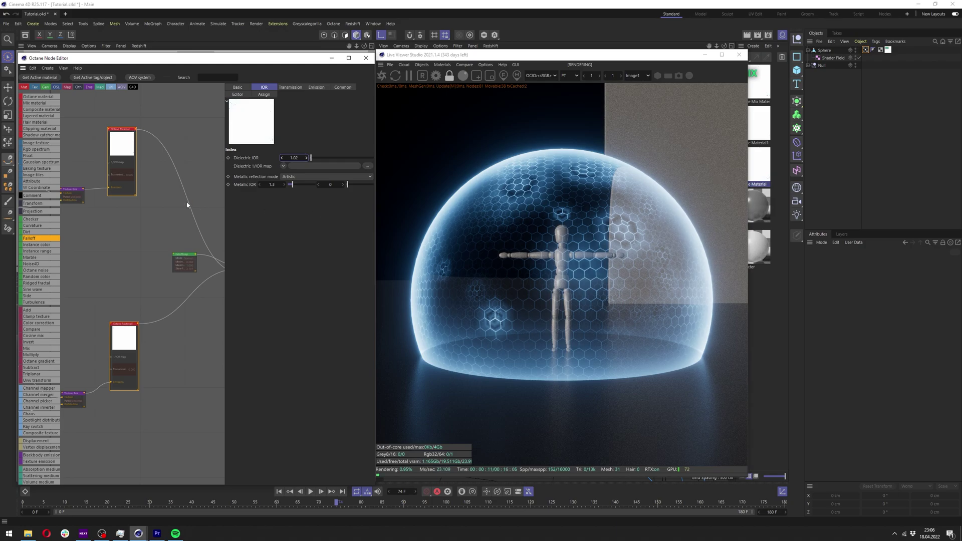
Connect the upper network's Vertex Map node to the original Octane material's 1/IOR map input
scroll(187, 206, "down", 5)
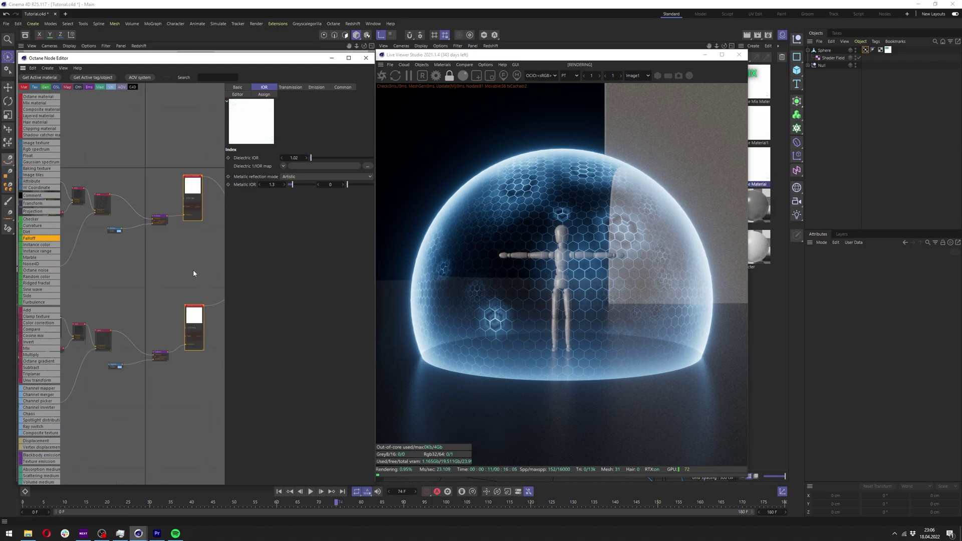
scroll(130, 275, "down", 2)
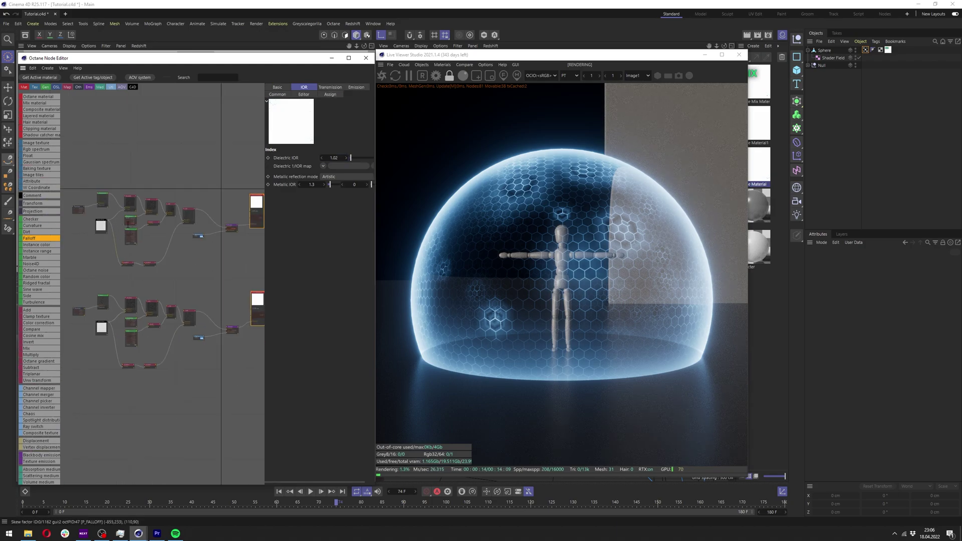
middle_click_drag(108, 224, 83, 226)
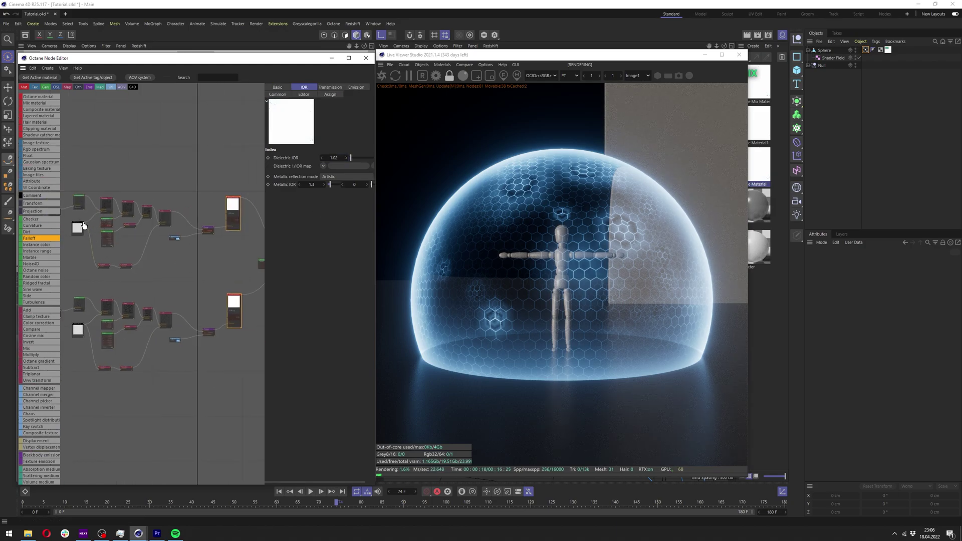
left_click_drag(83, 223, 227, 215)
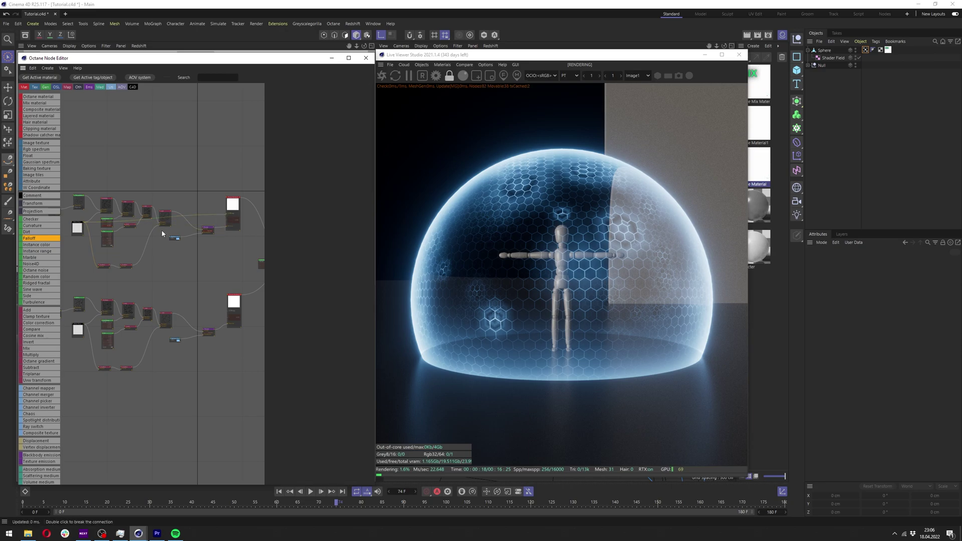
left_click_drag(229, 318, 229, 314)
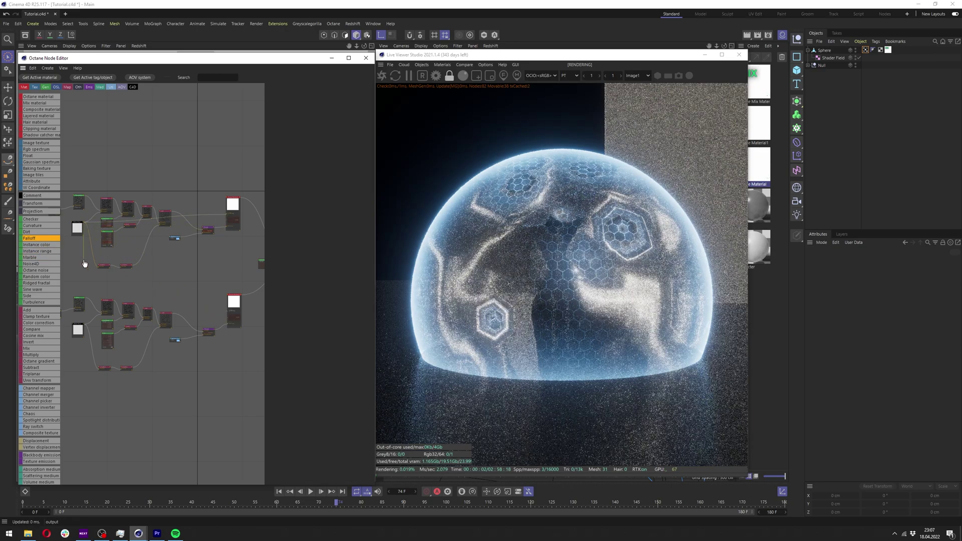
left_click_drag(84, 263, 85, 258)
Insert an Octane gradient between the Vertex Map node and the material's 1/IOR map, and move its black knot to about 4%
left_click(218, 77)
type("grad")
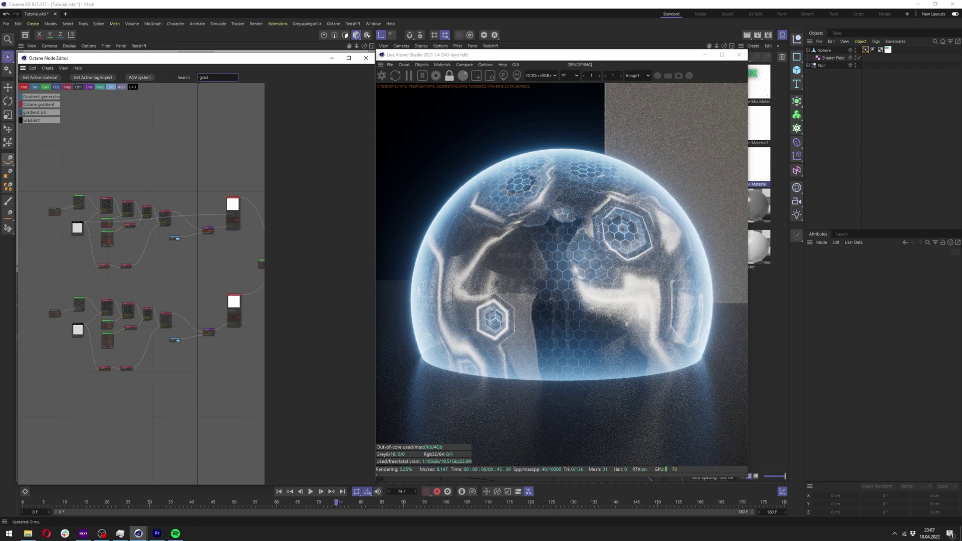
left_click_drag(41, 104, 197, 214)
scroll(200, 214, "up", 3)
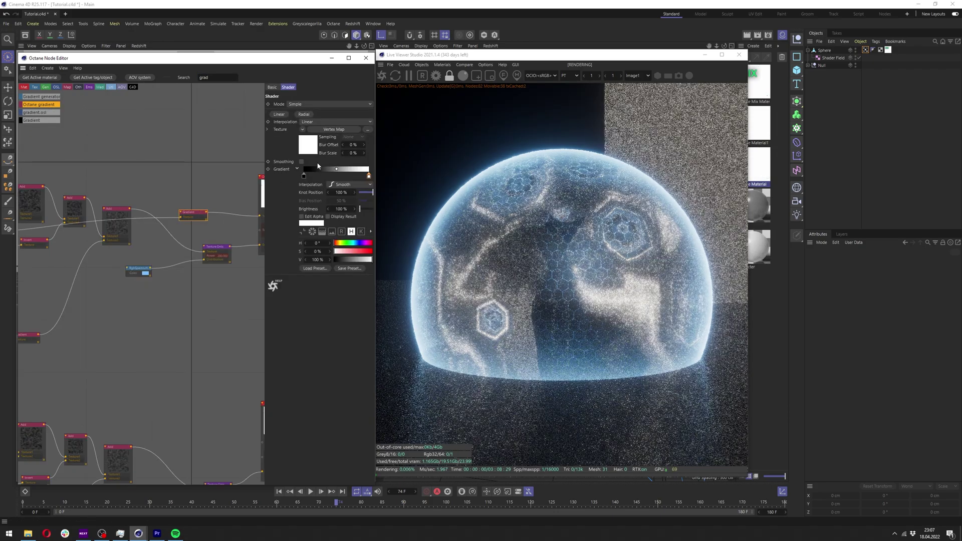
left_click_drag(304, 175, 306, 175)
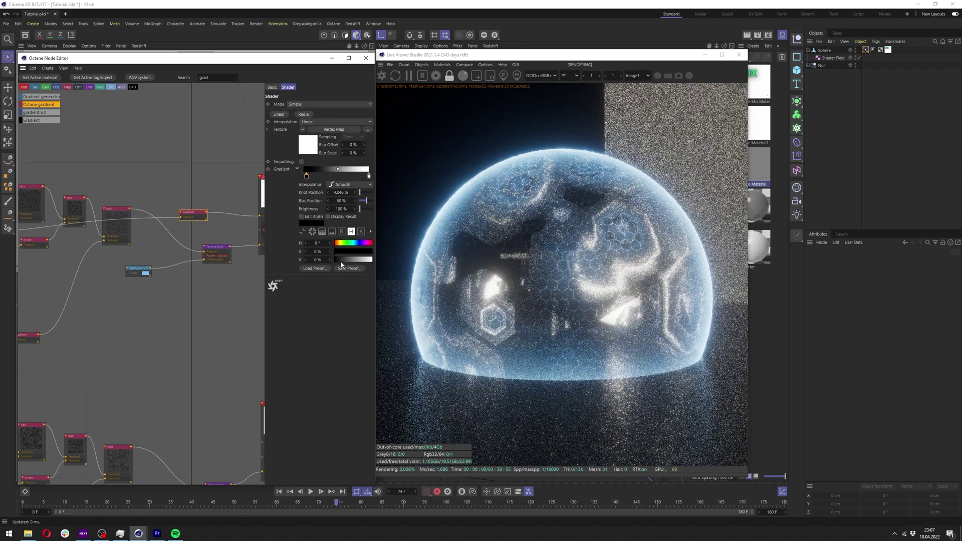
Set the Octane gradient's first knot to white and turn its last knot into a light grey at about 26%
left_click_drag(340, 260, 372, 260)
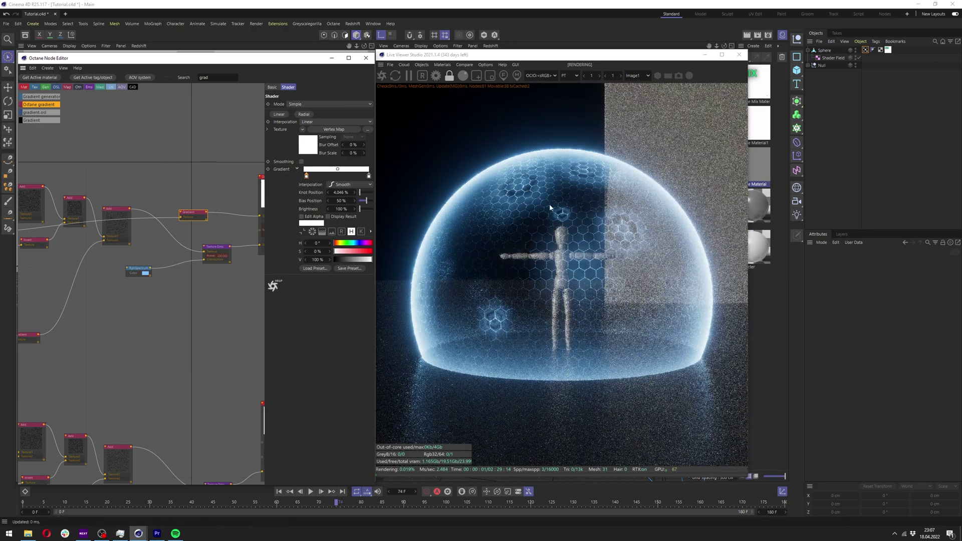
left_click(368, 175)
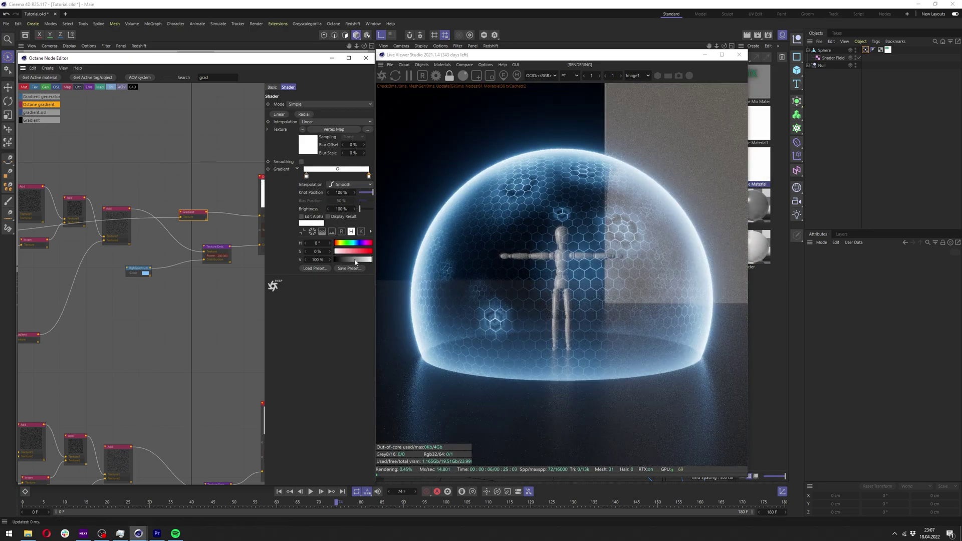
left_click_drag(305, 259, 315, 239)
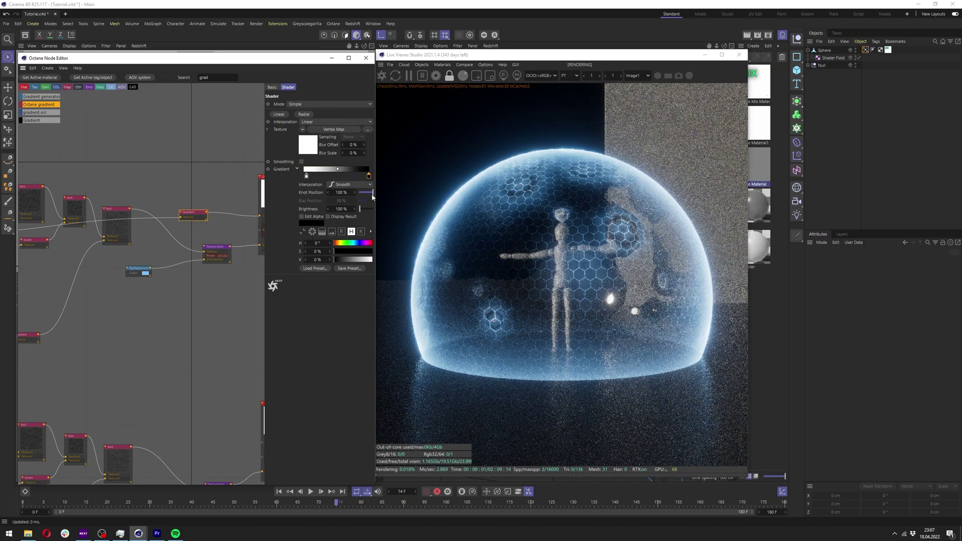
left_click_drag(368, 176, 320, 178)
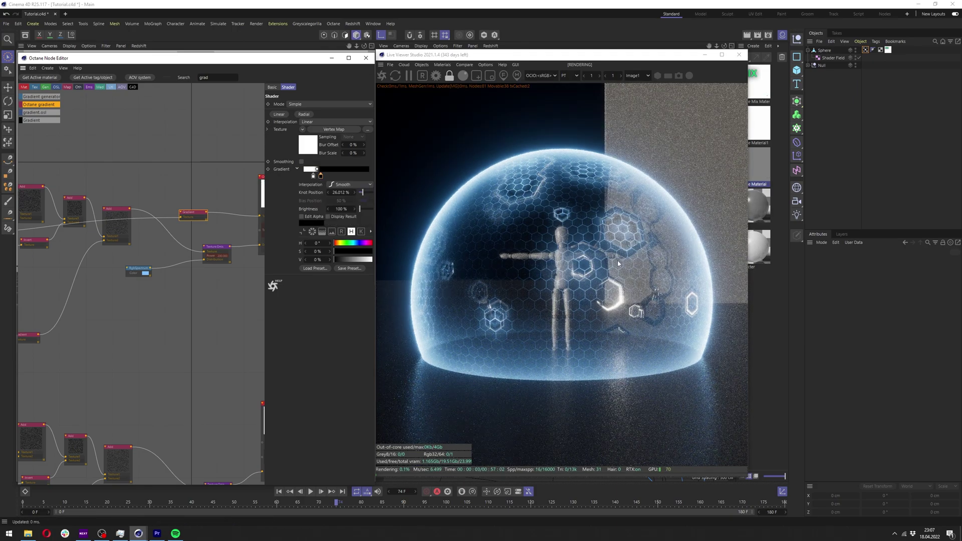
left_click_drag(349, 260, 370, 260)
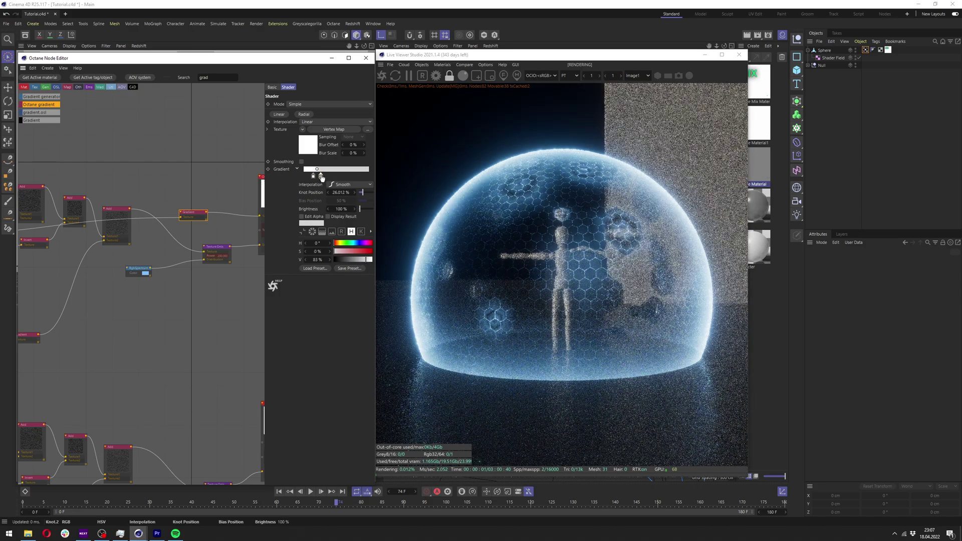
left_click(370, 259)
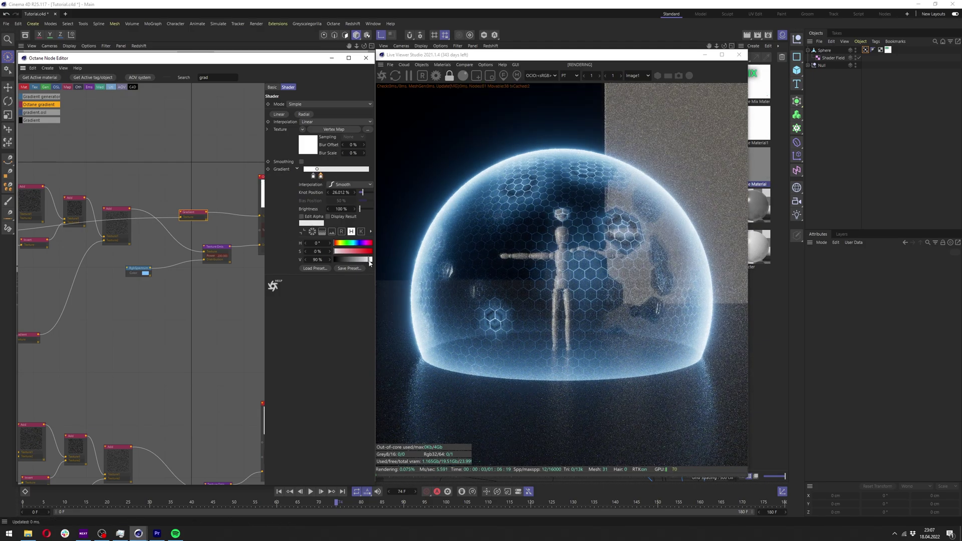
Enable the render region and check the refraction around the character's outstretched arm and the wall edge behind it
left_click(476, 76)
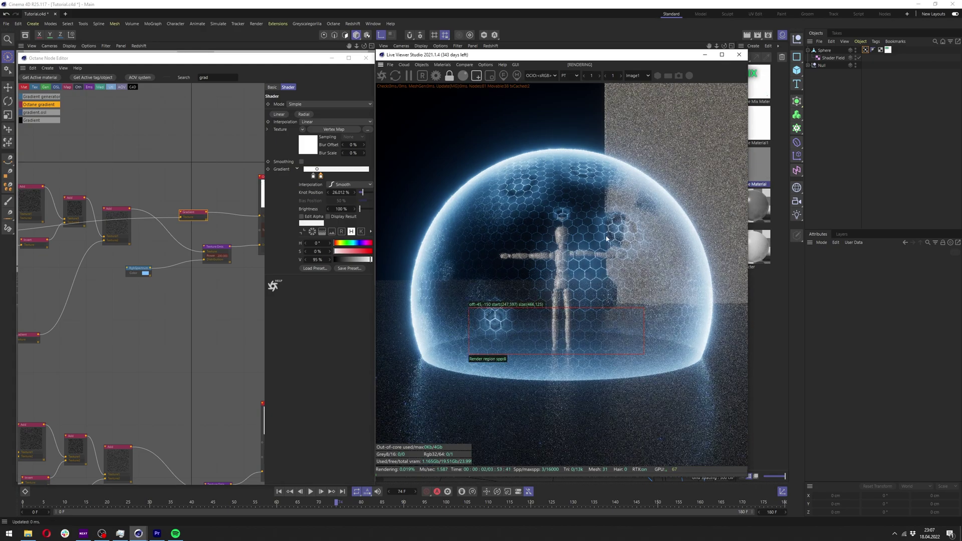
left_click_drag(583, 217, 630, 319)
left_click_drag(585, 199, 654, 287)
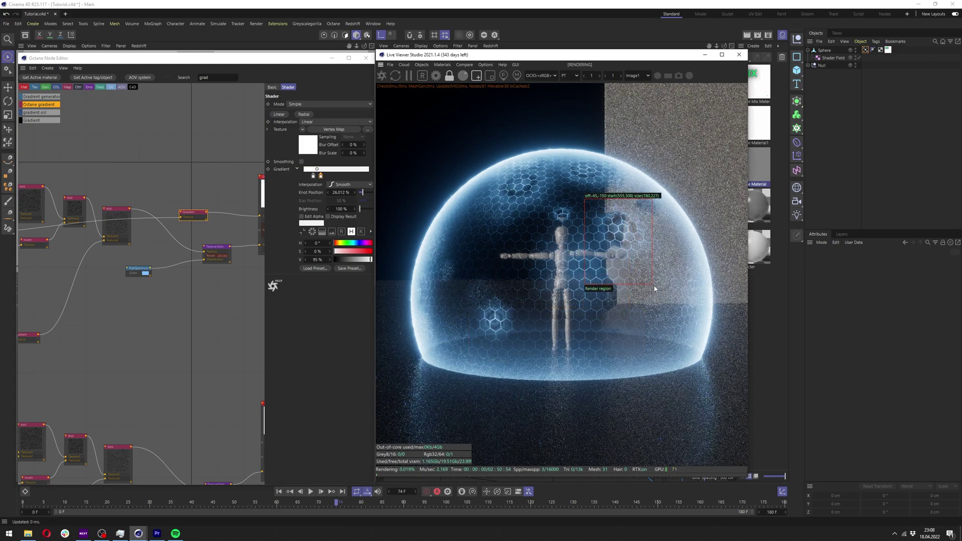
left_click_drag(656, 212, 588, 147)
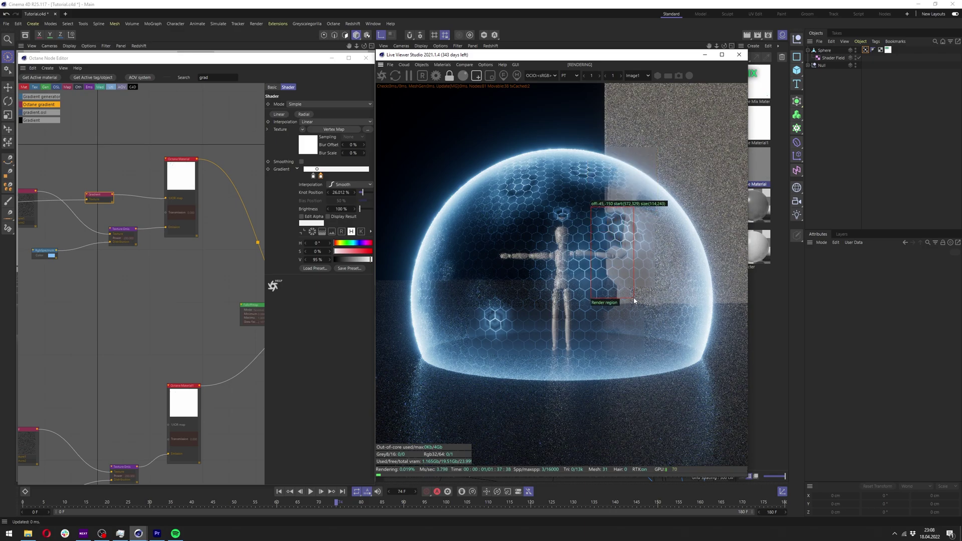
left_click_drag(591, 253, 637, 331)
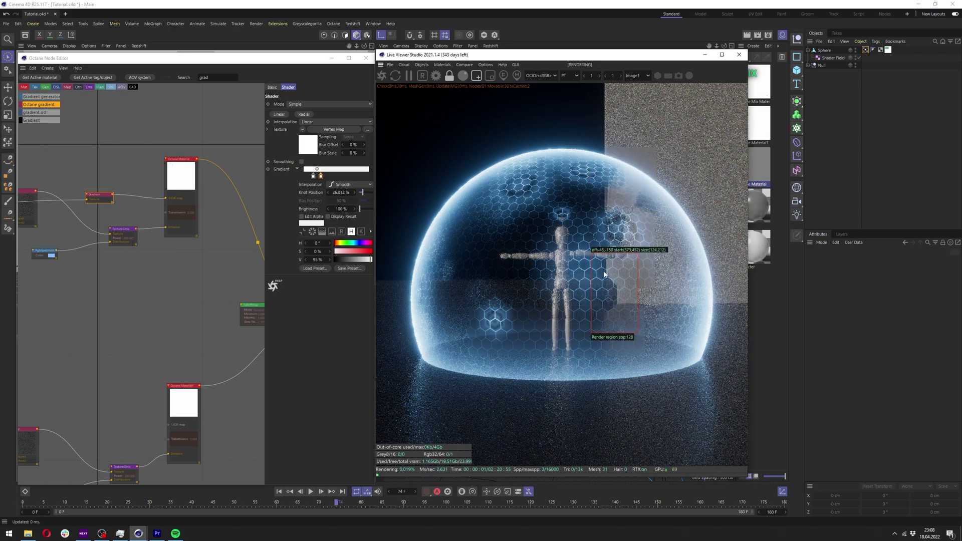
left_click_drag(591, 197, 653, 274)
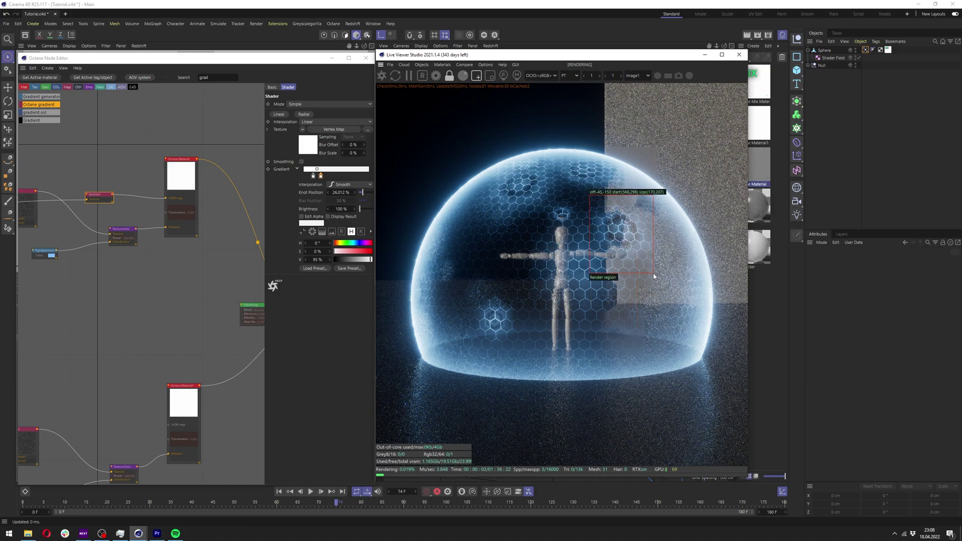
Try the gradient on the lower Octane material's 1/IOR map and compare the refraction using render regions
left_click_drag(112, 194, 167, 424)
left_click_drag(585, 246, 631, 328)
left_click_drag(584, 193, 631, 316)
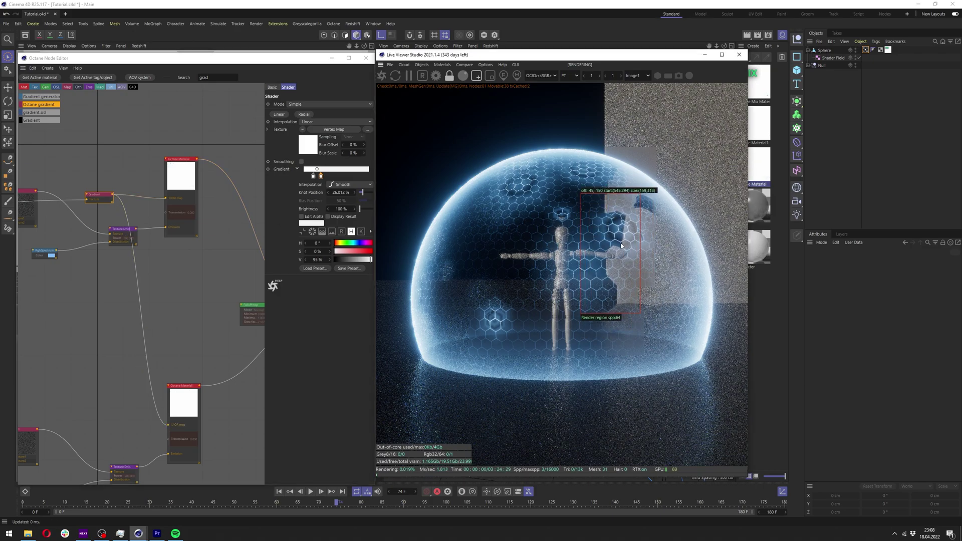
left_click_drag(591, 173, 631, 235)
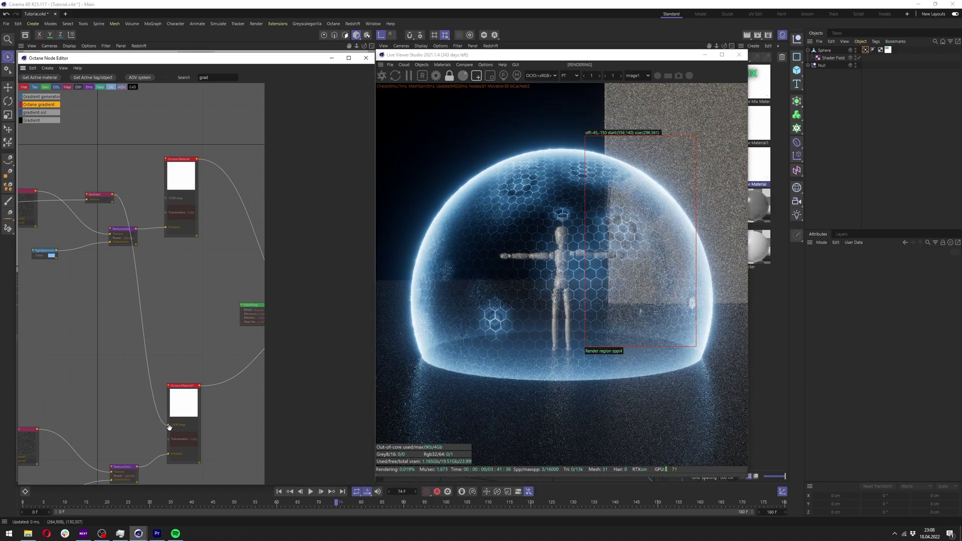
Disconnect the gradient from the lower material's 1/IOR map, and close the node editor with the render region off
left_click_drag(168, 424, 140, 346)
left_click(476, 75)
left_click(823, 50)
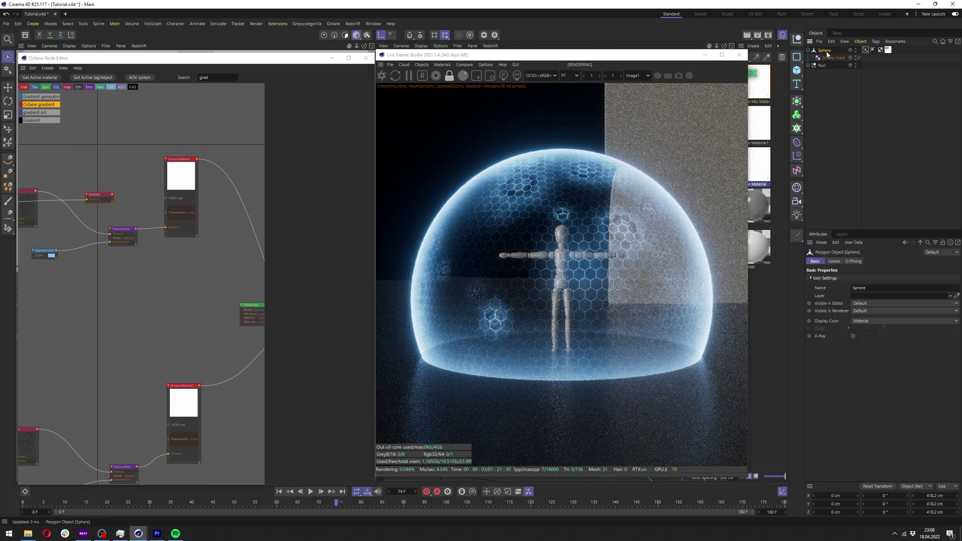
left_click(319, 59)
left_click(366, 58)
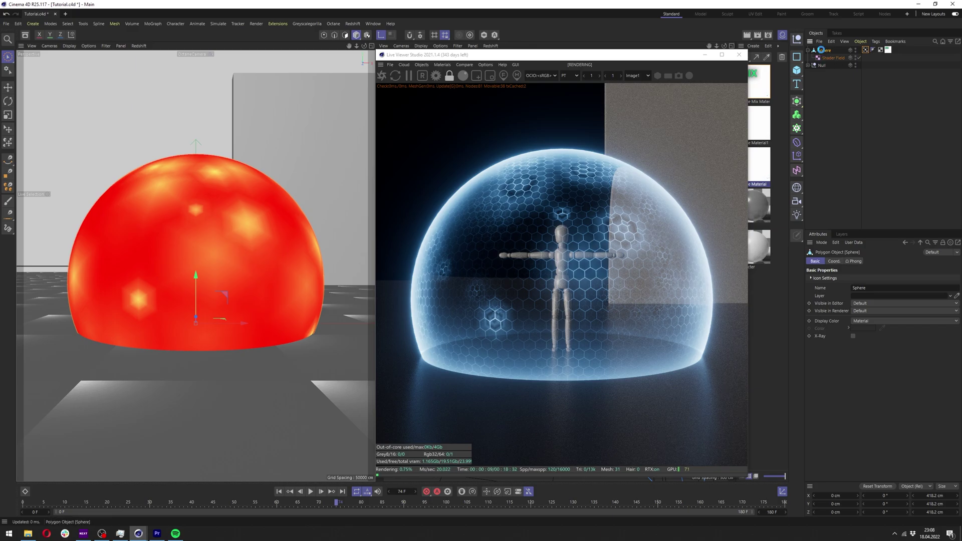
Add a Displacer deformer under the Sphere and use the Sphere's Vertex Map as its field
left_click(796, 142)
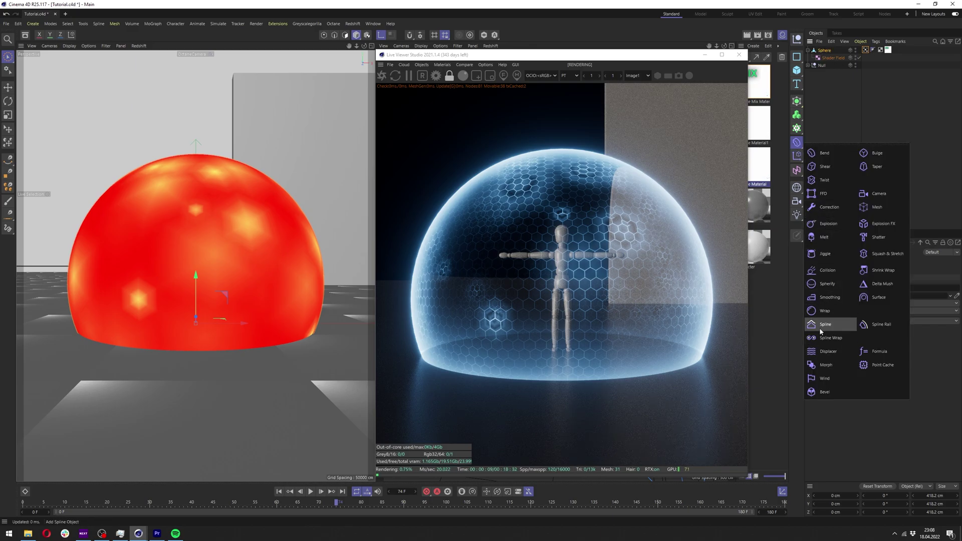
left_click(826, 352)
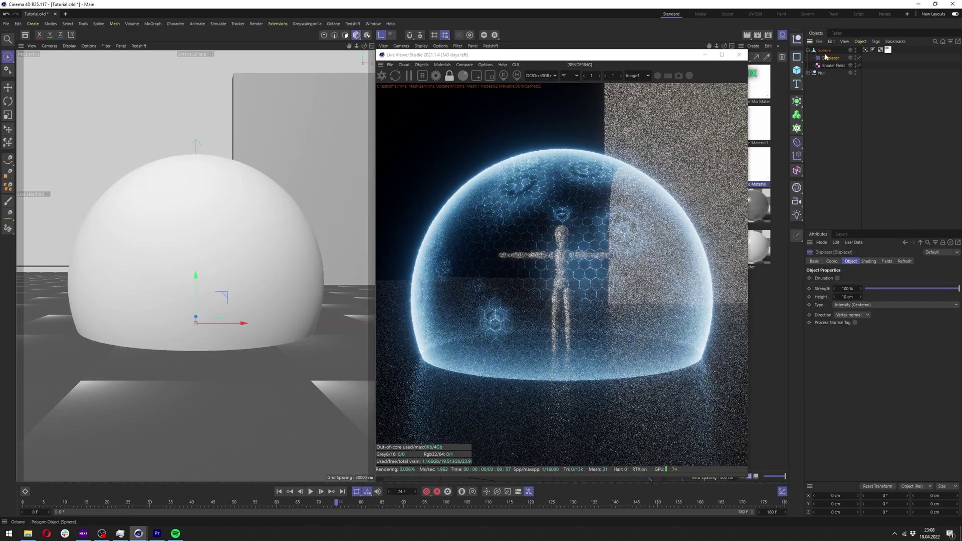
left_click(885, 262)
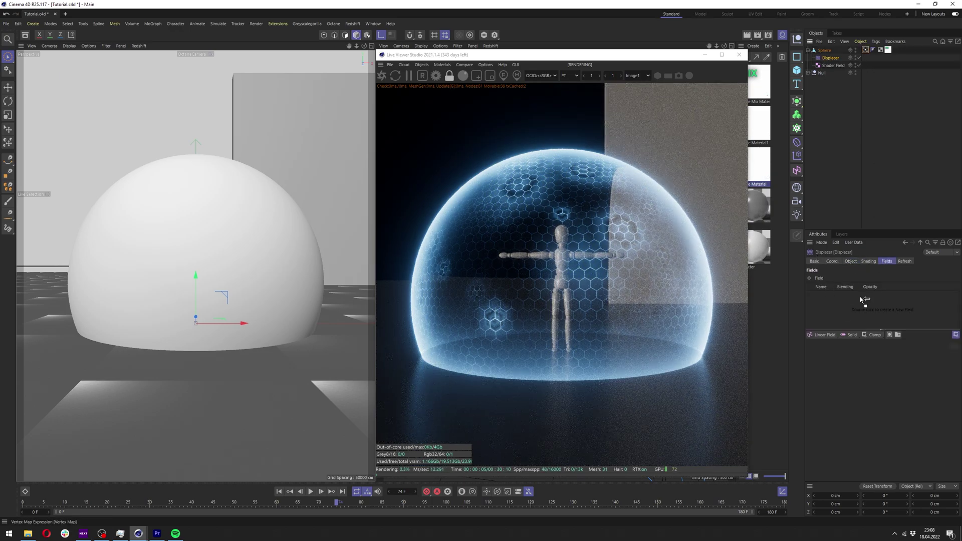
double_click(852, 311)
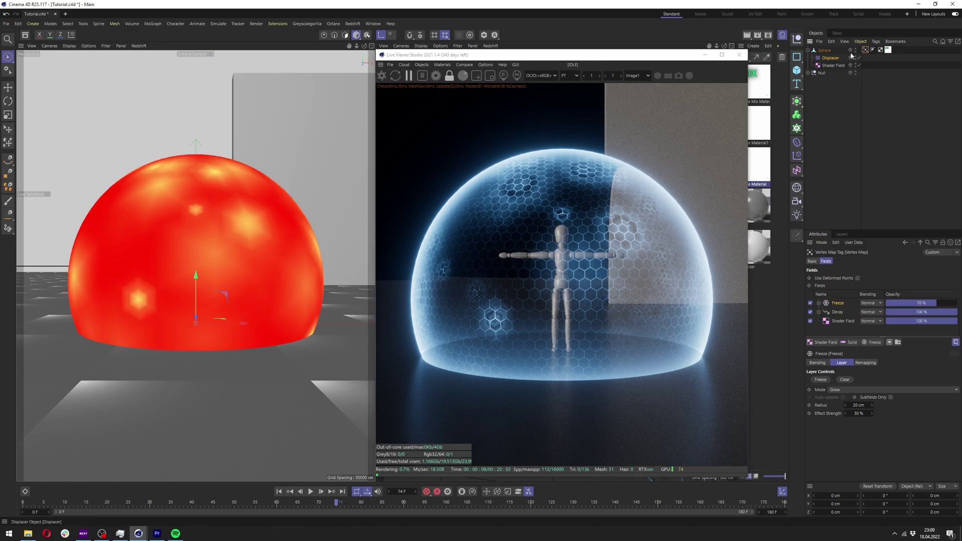
Assign a Color shader to the Displacer and set its height to 16 cm
left_click(868, 260)
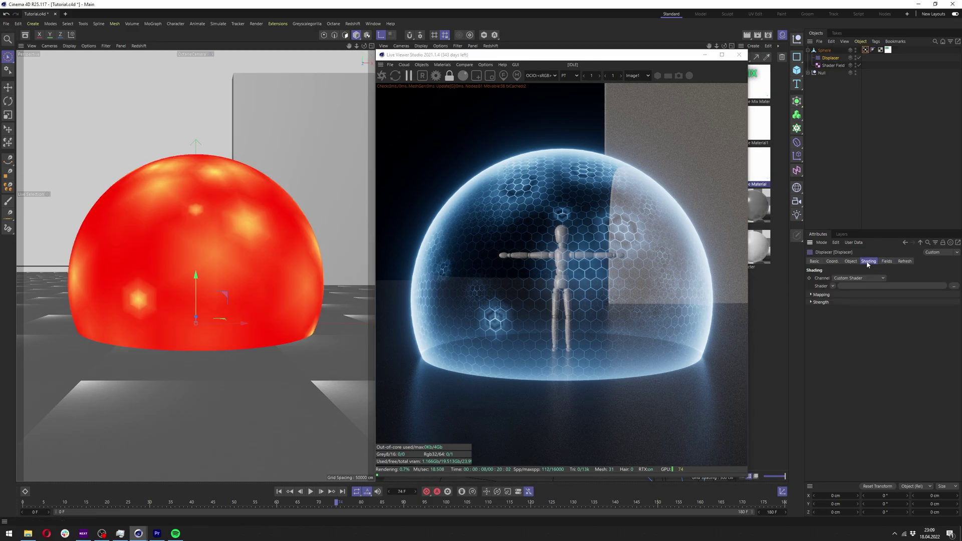
left_click(832, 287)
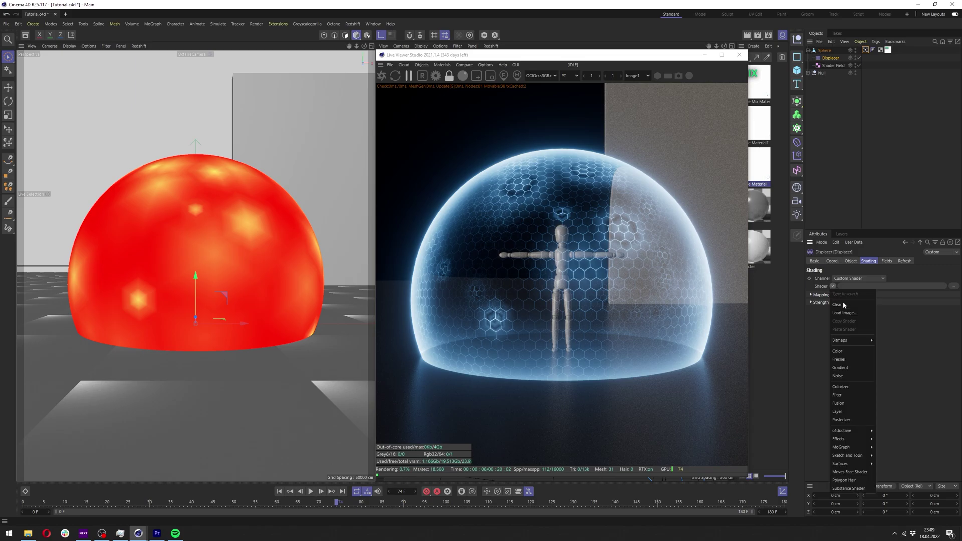
left_click(847, 352)
left_click(850, 261)
mouse_move(844, 296)
left_mouse_down()
mouse_move(862, 297)
mouse_move(841, 296)
mouse_move(850, 297)
left_mouse_up()
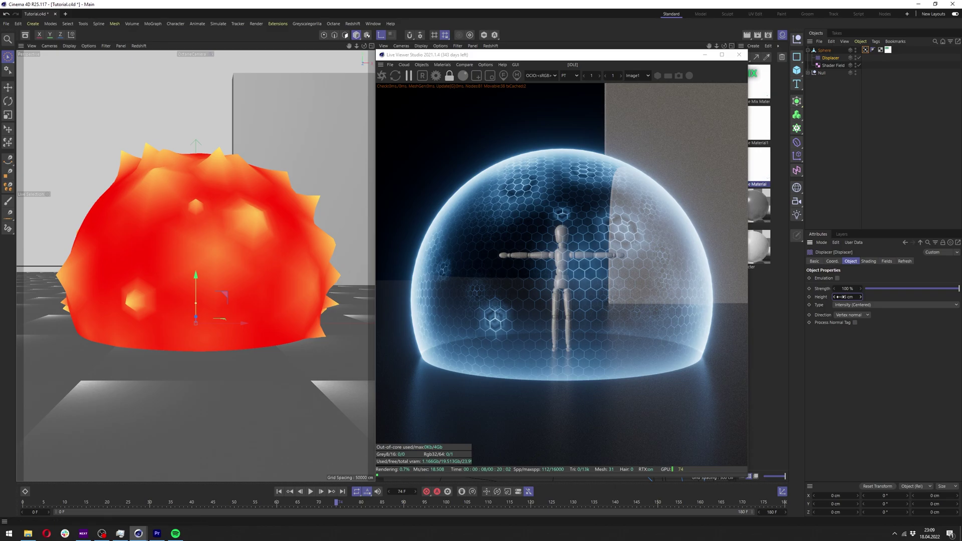
left_click_drag(837, 296, 819, 296)
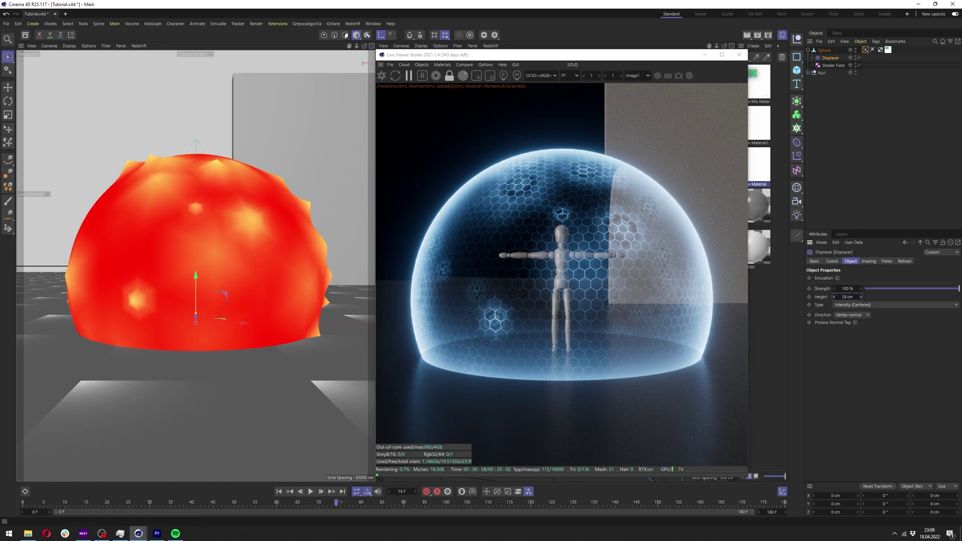
Try raising the Sphere's axis by about 93 cm, and reset its Y position to 0 cm
left_click(825, 50)
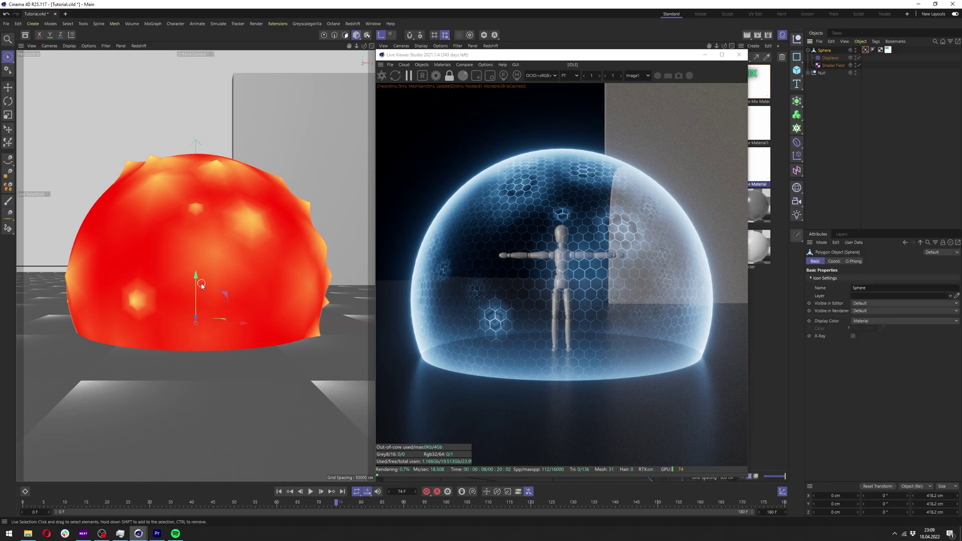
left_click_drag(197, 281, 210, 221)
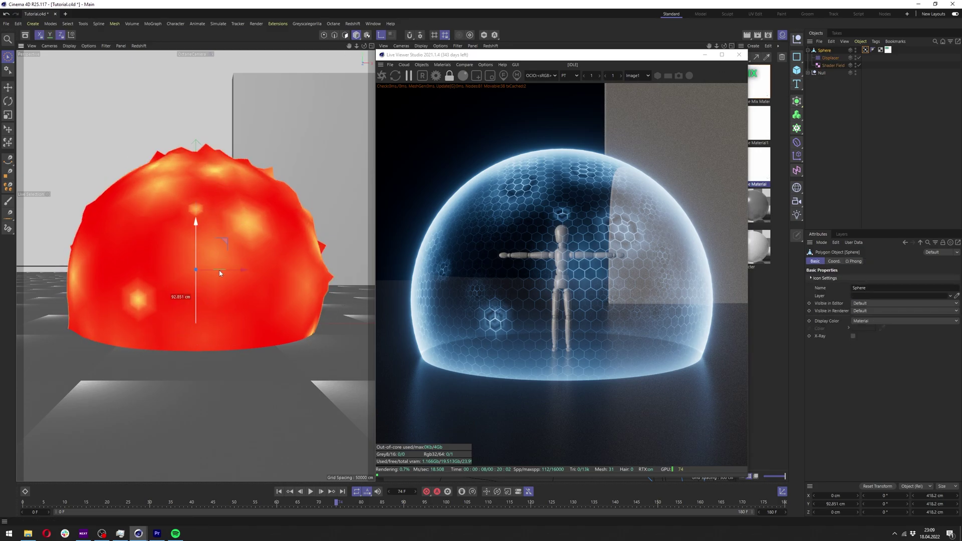
key("ctrl+z")
left_click(823, 50)
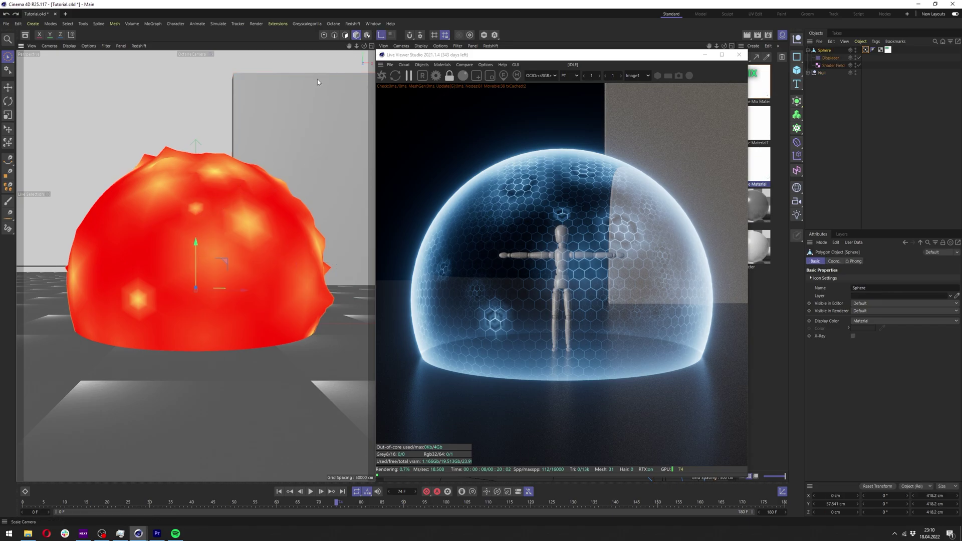
left_click(381, 36)
left_click(829, 503)
type("0")
key("Return")
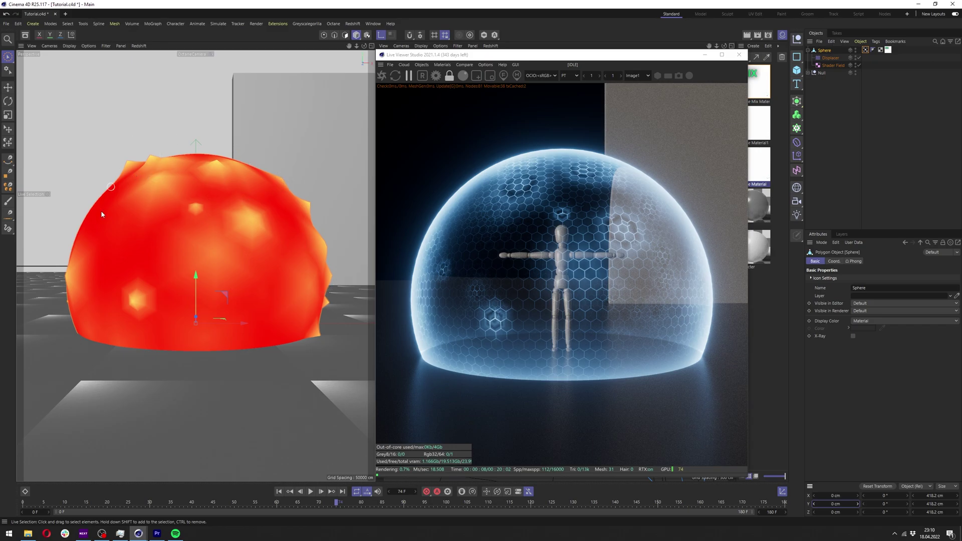
key("l")
Add a Curve layer above the Displacer's Vertex Map field, shaping it with a peak near 0.2 and a dip near 0.6
left_click(830, 57)
left_click(868, 261)
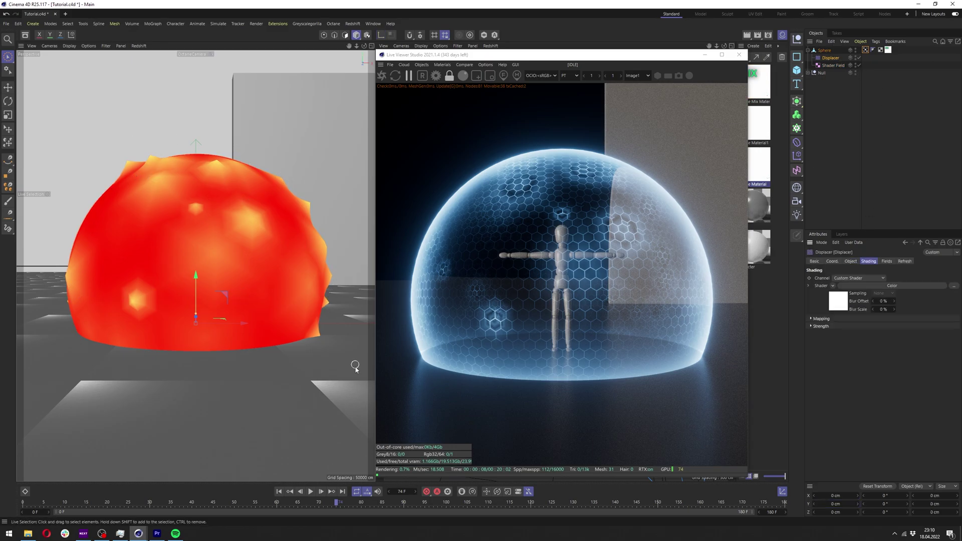
left_click(885, 262)
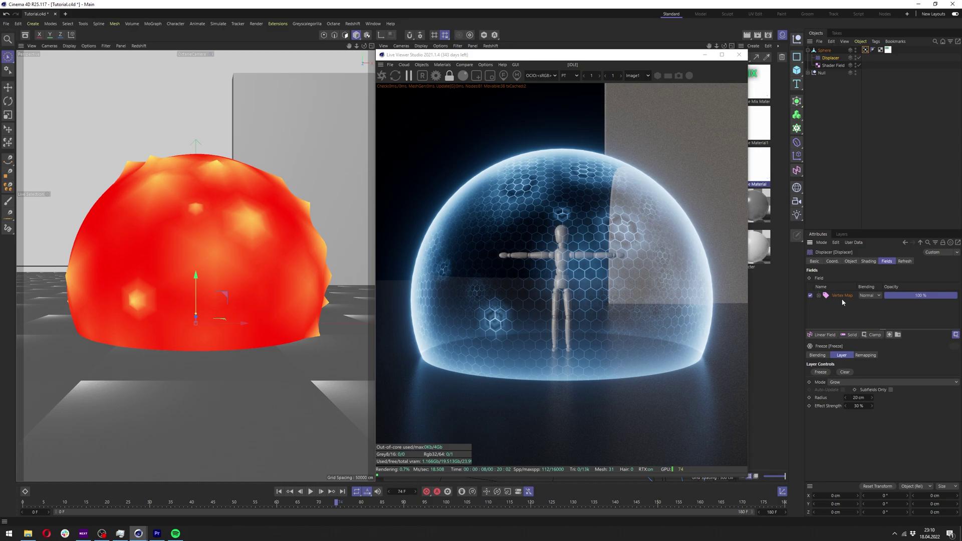
left_click_drag(872, 335, 874, 360)
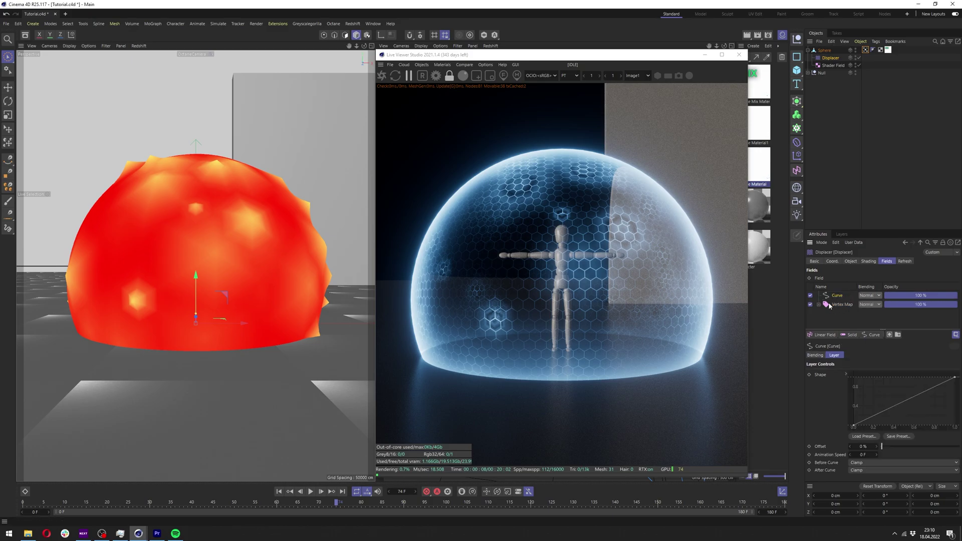
right_click(871, 417)
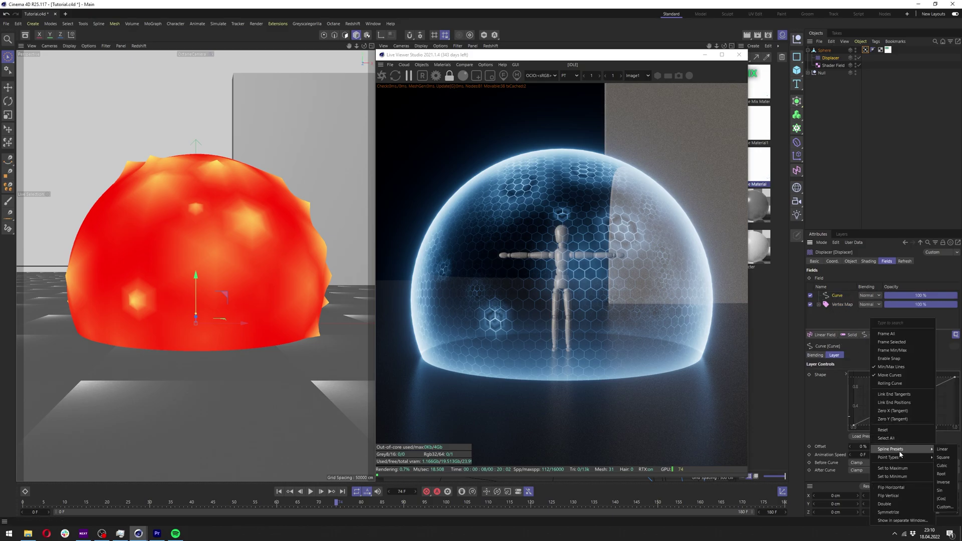
left_click(877, 416)
left_click_drag(877, 416, 912, 425, "ctrl")
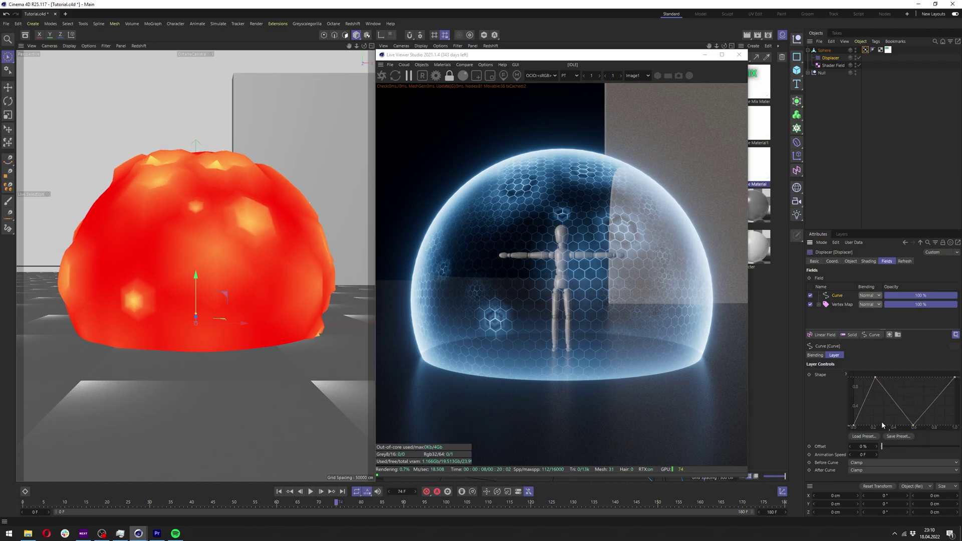
Display the viewport in Gouraud Shading (Lines) and shift the field curve's low point to about 0.35
left_click(75, 46)
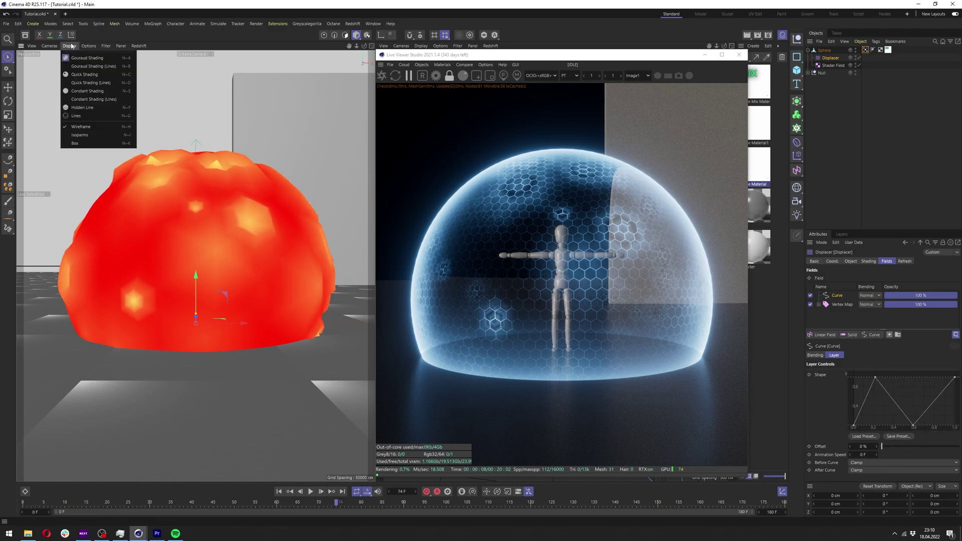
left_click(85, 67)
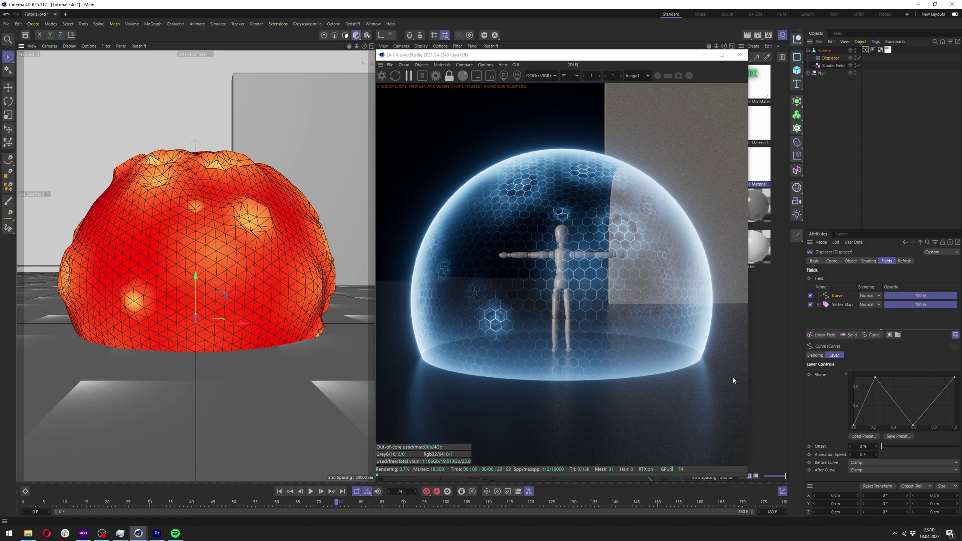
left_click_drag(914, 426, 889, 427)
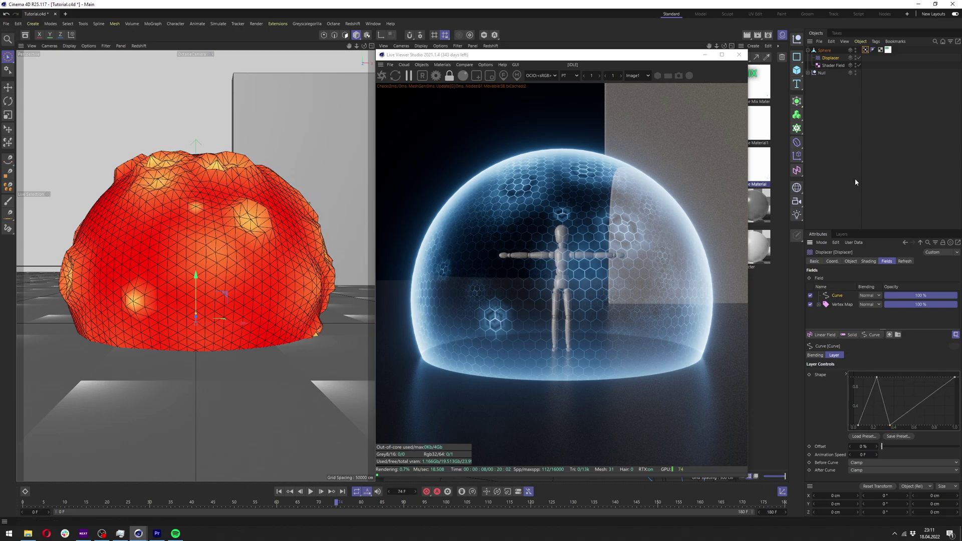
Add a Smoothing deformer under the Sphere, directly below the Displacer, and set its strength to 13%
left_click(796, 142)
left_click(822, 307)
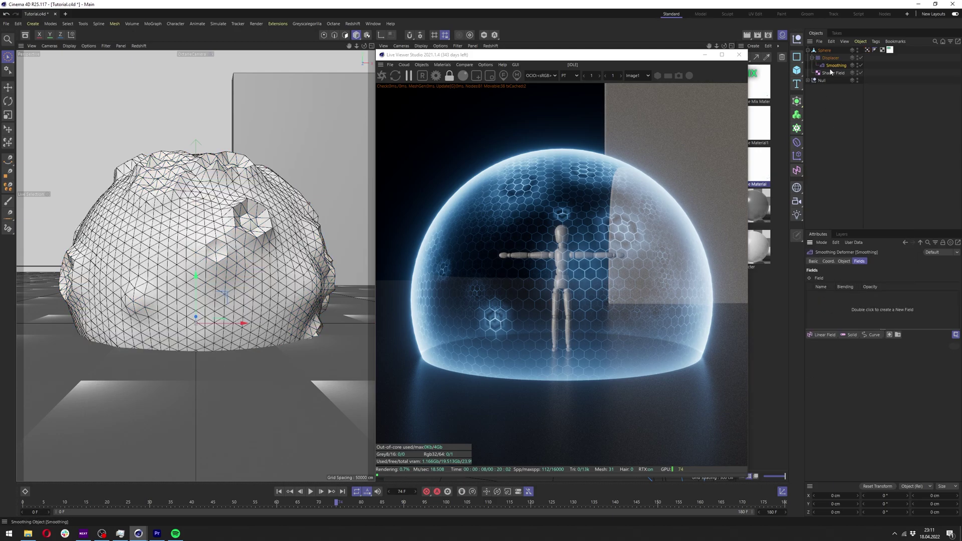
left_click_drag(831, 73, 832, 70)
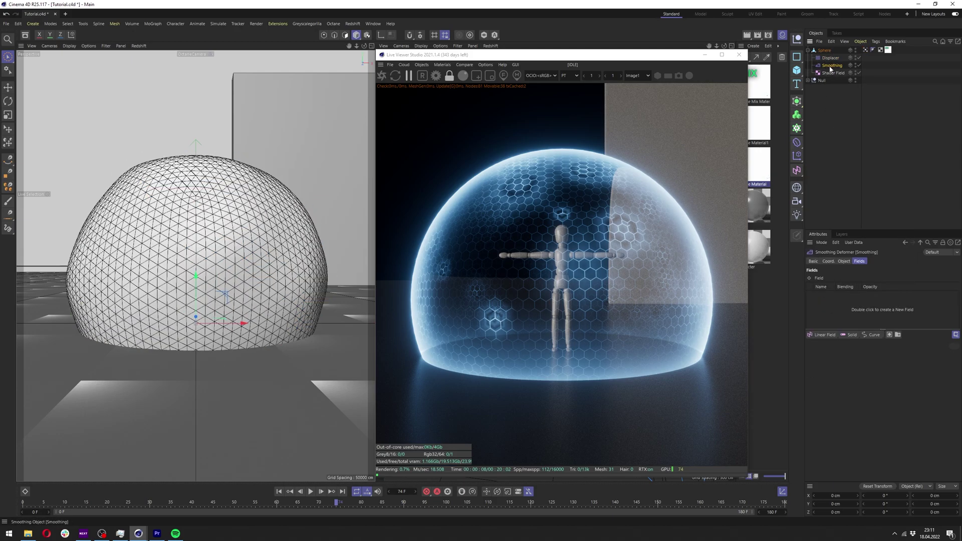
left_click(842, 261)
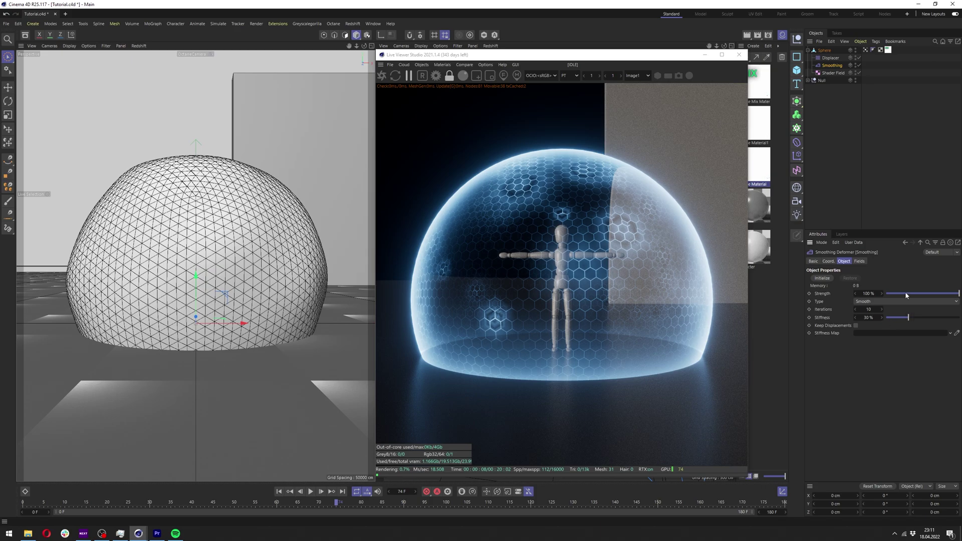
left_click_drag(906, 295, 892, 296)
Play the animation and reduce the Displacer's height to 4 cm
key("F8")
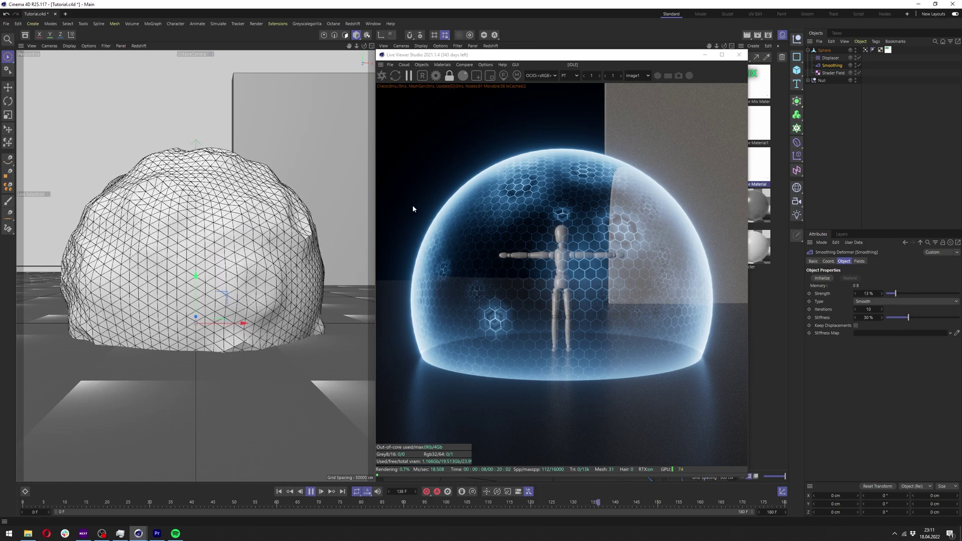
left_click(830, 57)
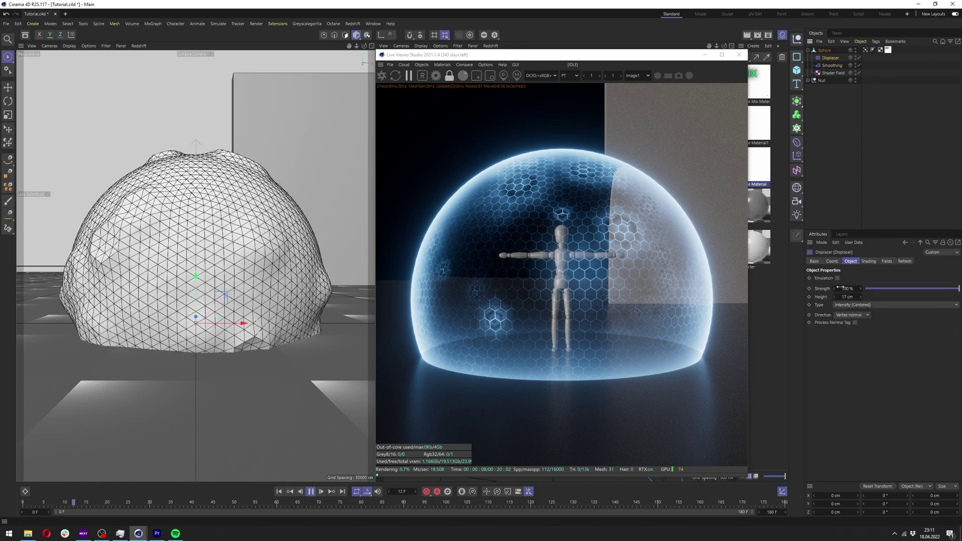
left_click_drag(847, 296, 852, 297)
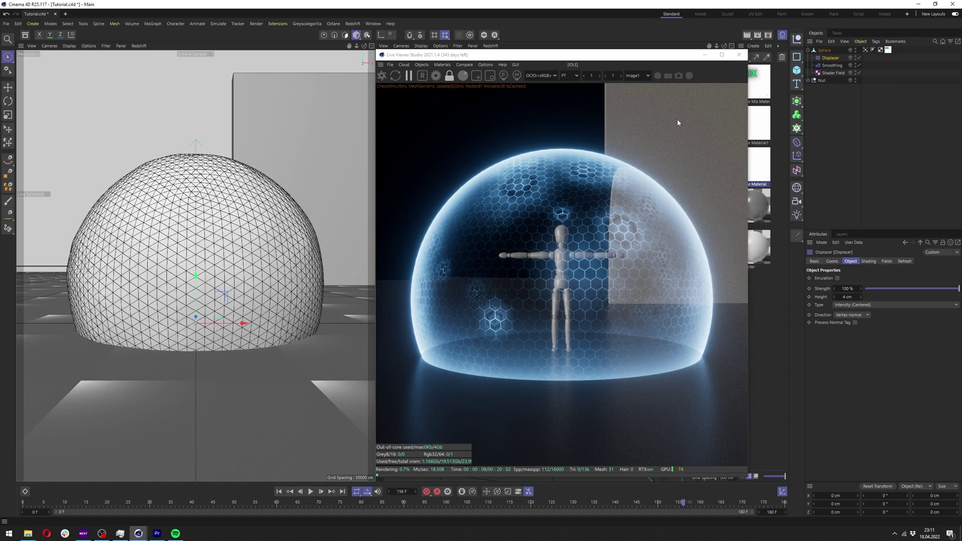
Open Octane Mix Material1 in the Octane Node Editor and bring up its Vertex Map and emission nodes
double_click(759, 86)
left_click(728, 169)
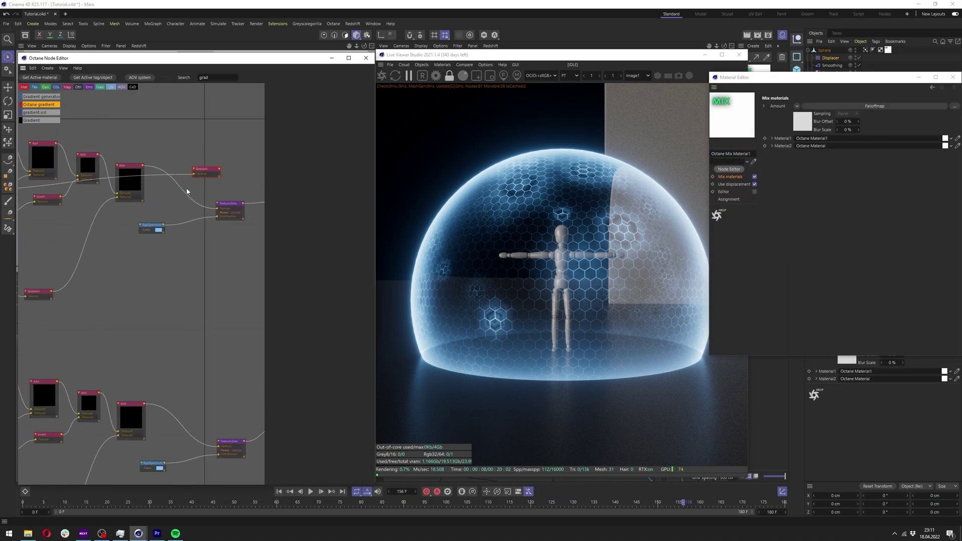
scroll(187, 192, "down", 4)
scroll(59, 196, "up", 3)
left_click(58, 195)
middle_click_drag(150, 189, 38, 189)
scroll(228, 170, "up", 2)
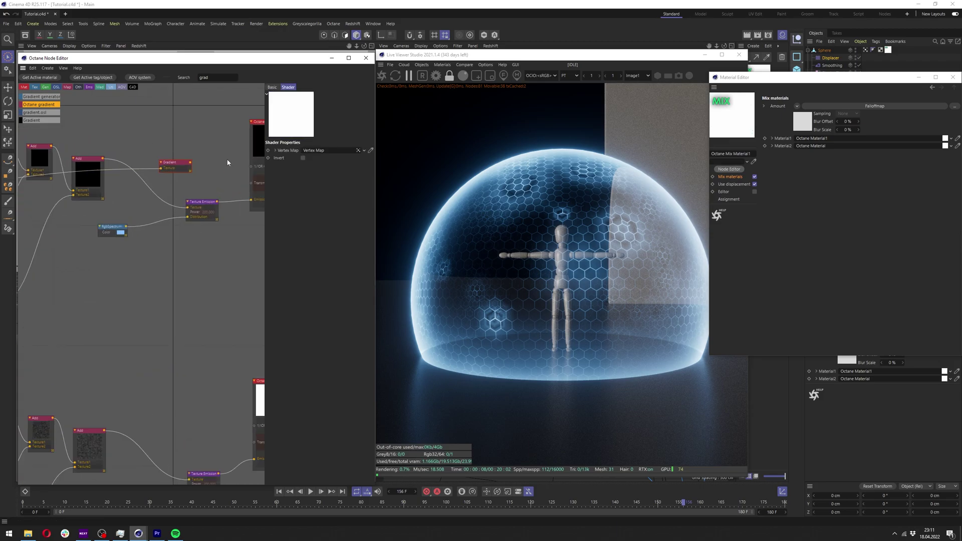
Enable the Roughness channel on both Octane Material and Octane Material1
left_click(260, 137)
middle_click_drag(227, 148, 146, 143)
left_click(277, 87)
left_click(303, 223)
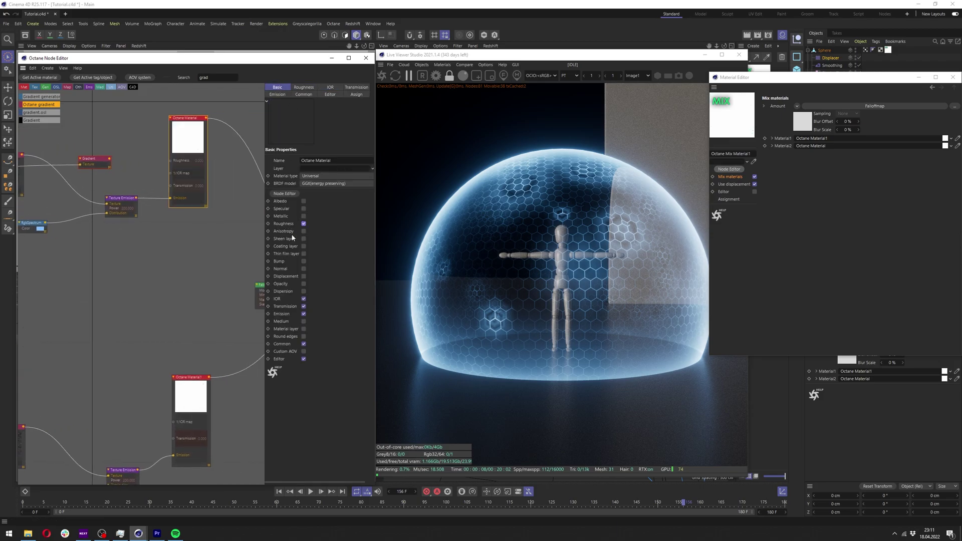
left_click(304, 224)
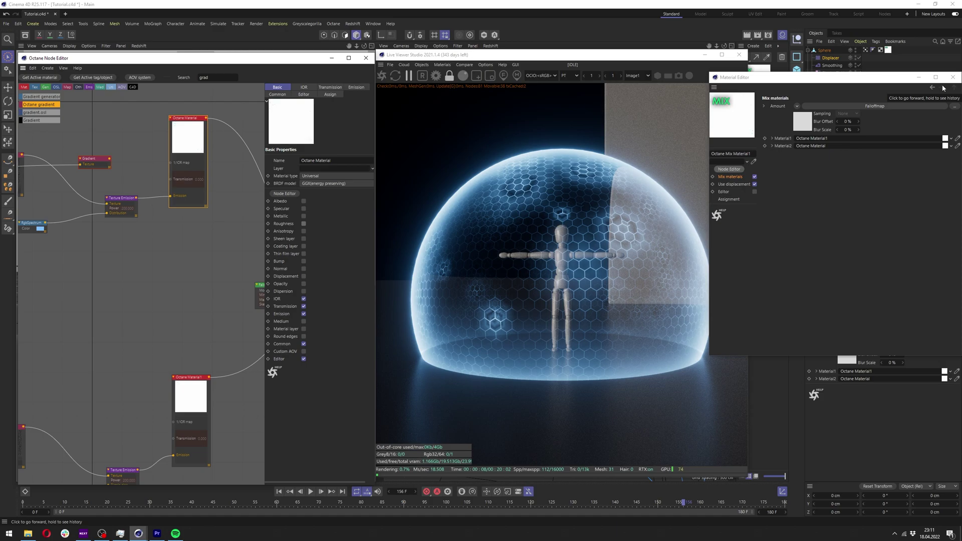
left_click(952, 78)
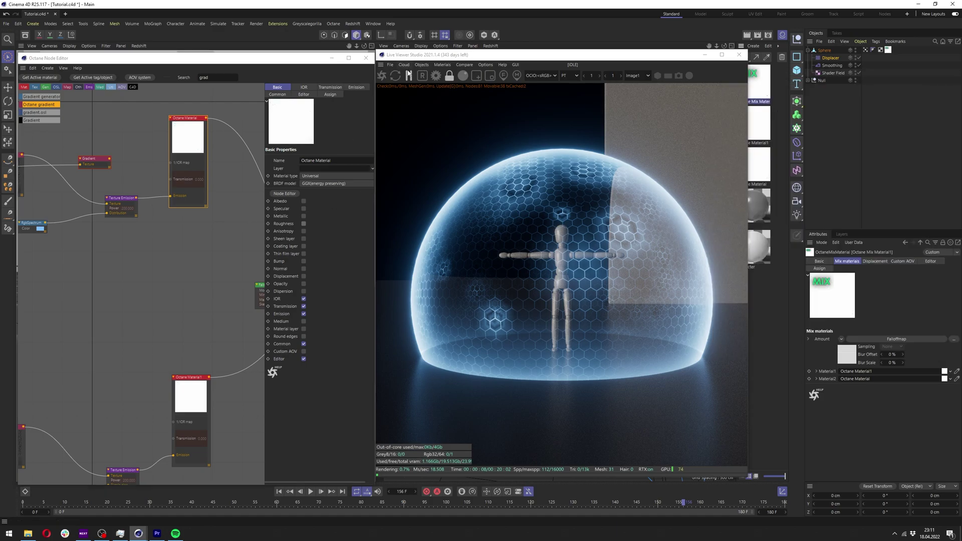
scroll(145, 225, "down", 2)
left_click(304, 223)
left_click(180, 352)
left_click(304, 223)
Connect the upper Vertex Map node to the Roughness input of Octane Material
scroll(89, 276, "down", 3)
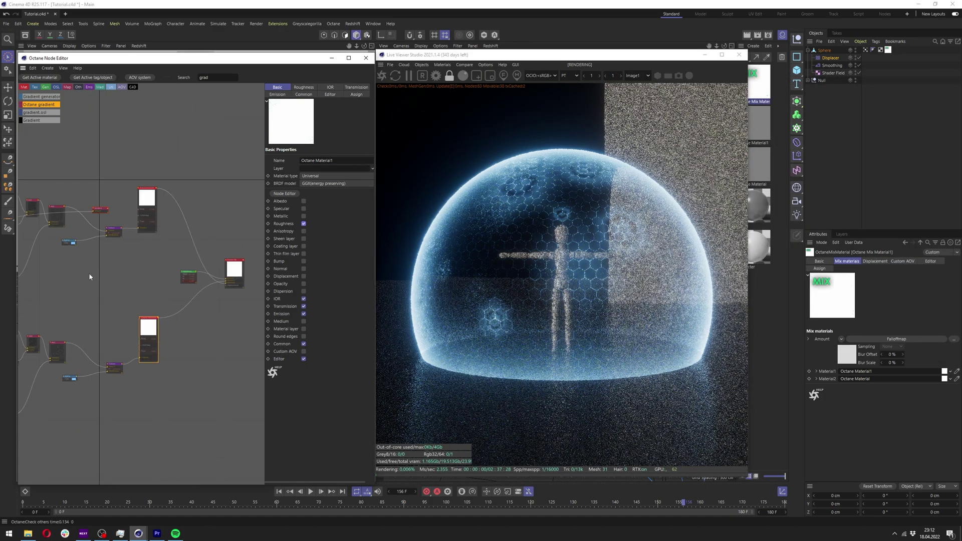
middle_click_drag(106, 251, 151, 232)
scroll(150, 232, "up", 3)
middle_click_drag(44, 212, 141, 206)
scroll(141, 206, "down", 2)
scroll(121, 203, "down", 1)
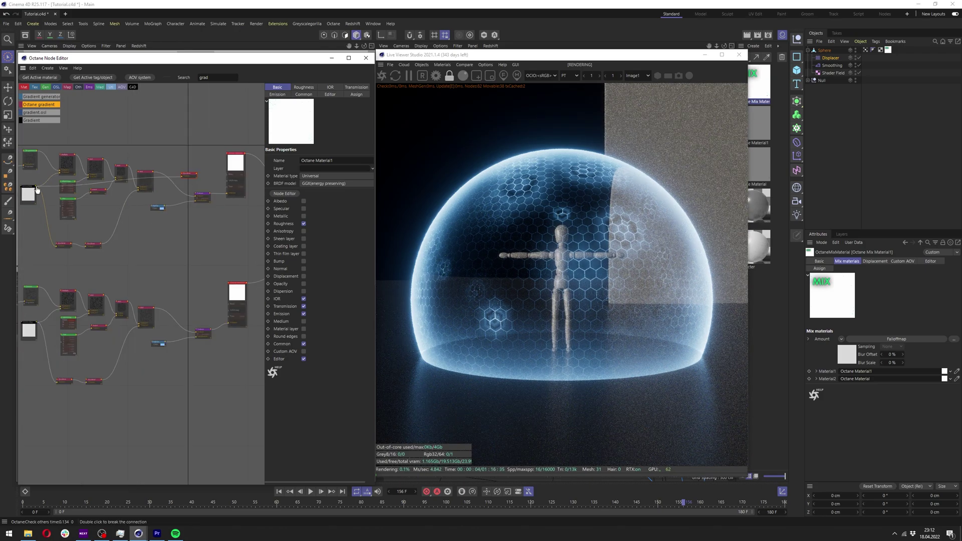
left_click_drag(36, 187, 226, 177)
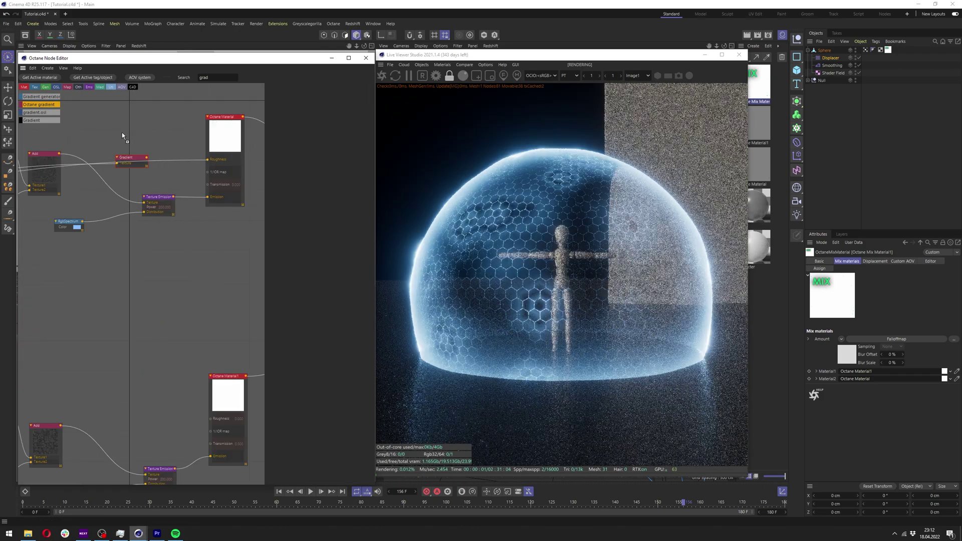
Insert an Octane gradient into the Vertex Map's roughness connection and link its output to Octane Material1's Roughness input too
left_click_drag(167, 163, 167, 164)
left_click_drag(185, 164, 211, 423)
left_click_drag(169, 167, 116, 261)
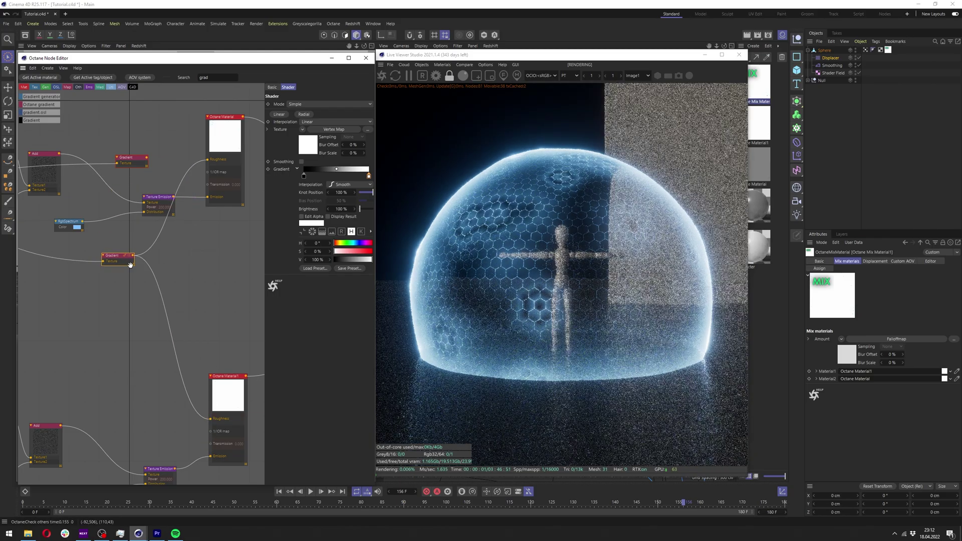
Try squeezing the roughness gradient's knots to the dark end, inspecting the effect in a render region over the character's lower body
left_click_drag(368, 176, 310, 176)
left_click(476, 76)
left_click_drag(512, 267, 596, 336)
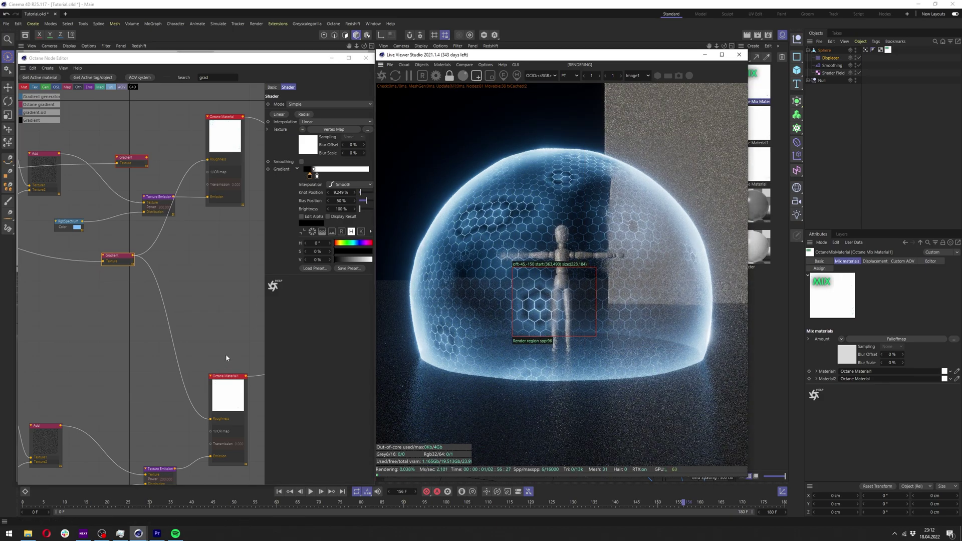
scroll(563, 278, "up", 6)
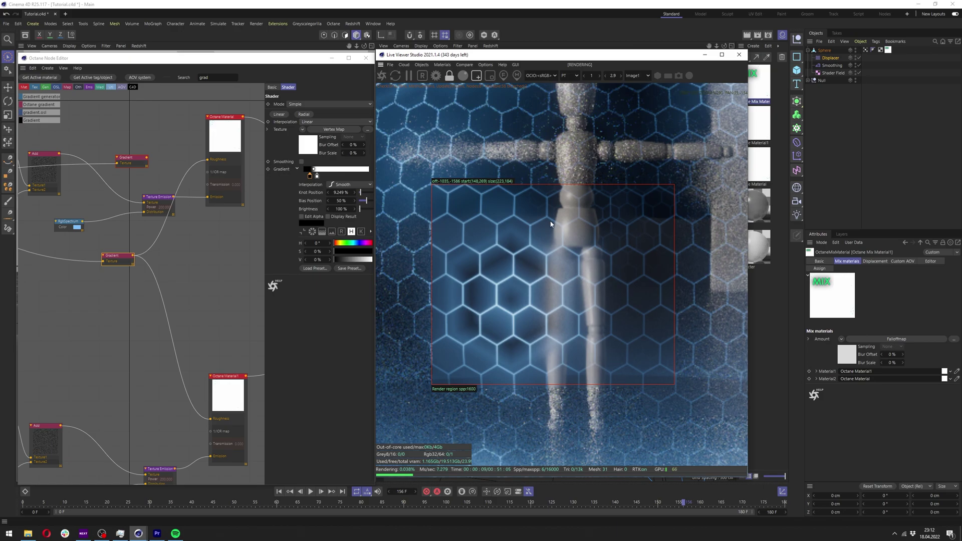
scroll(575, 339, "down", 8)
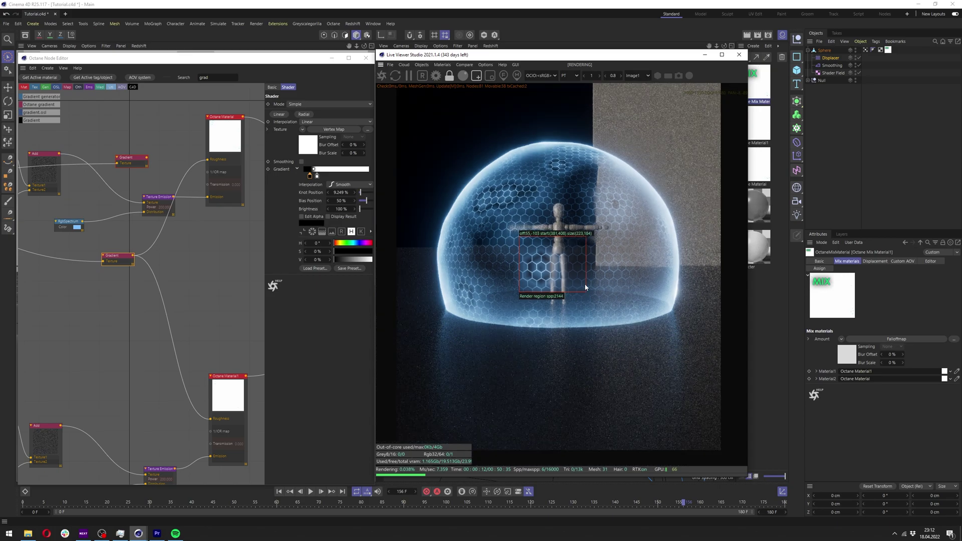
scroll(587, 286, "up", 2)
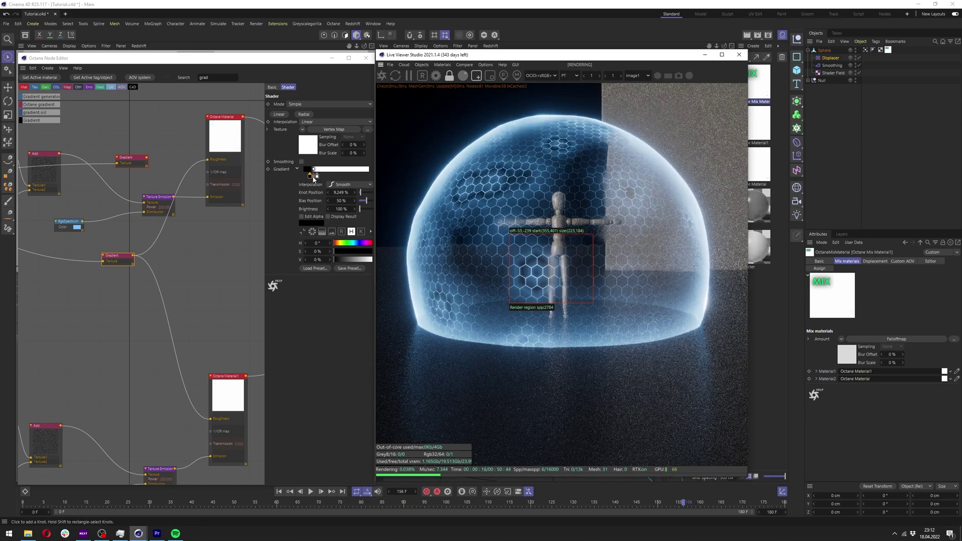
Restore the roughness gradient's white knot to 100% and restart the live render without the render region
left_click_drag(310, 175, 368, 176)
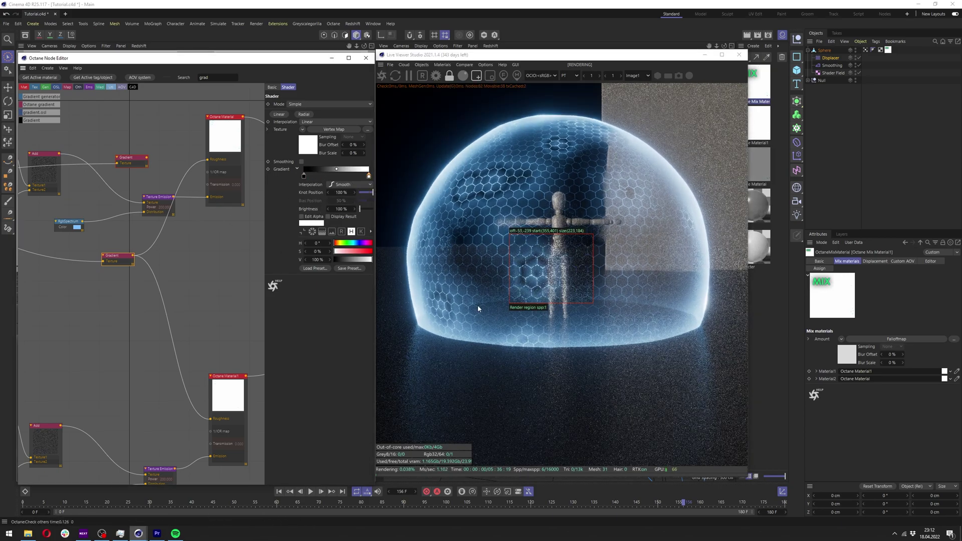
left_click(478, 76)
left_click(382, 76)
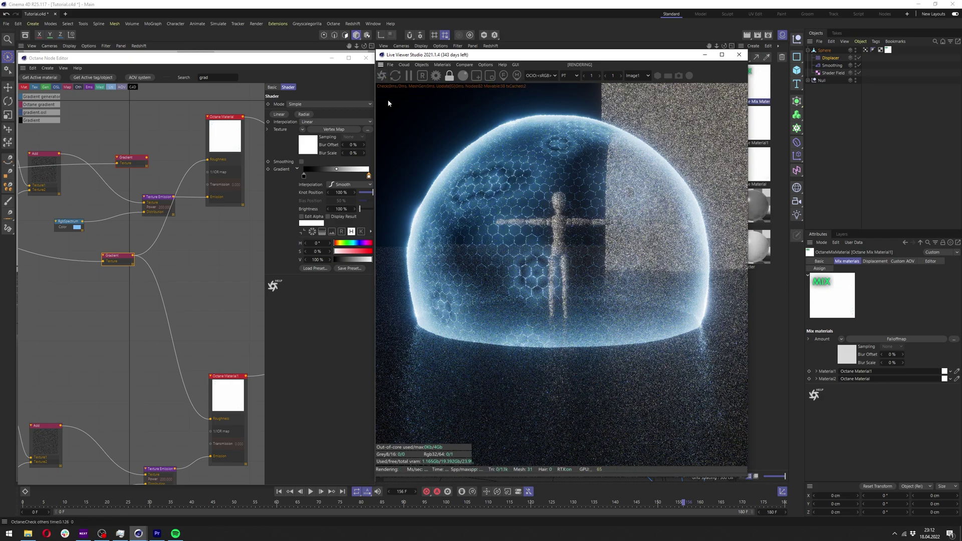